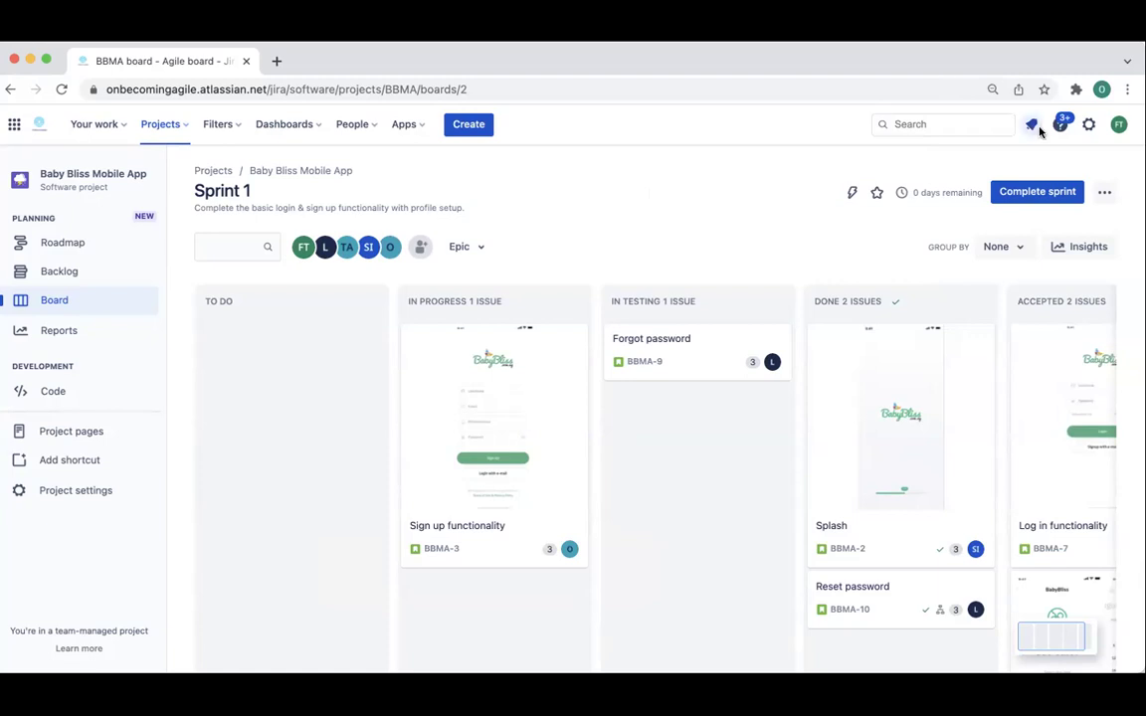
# - Examine the Sprint 1 board's columns, from To Do through Accepted, and the issues in each
pyautogui.hscroll(3, 814, 480)
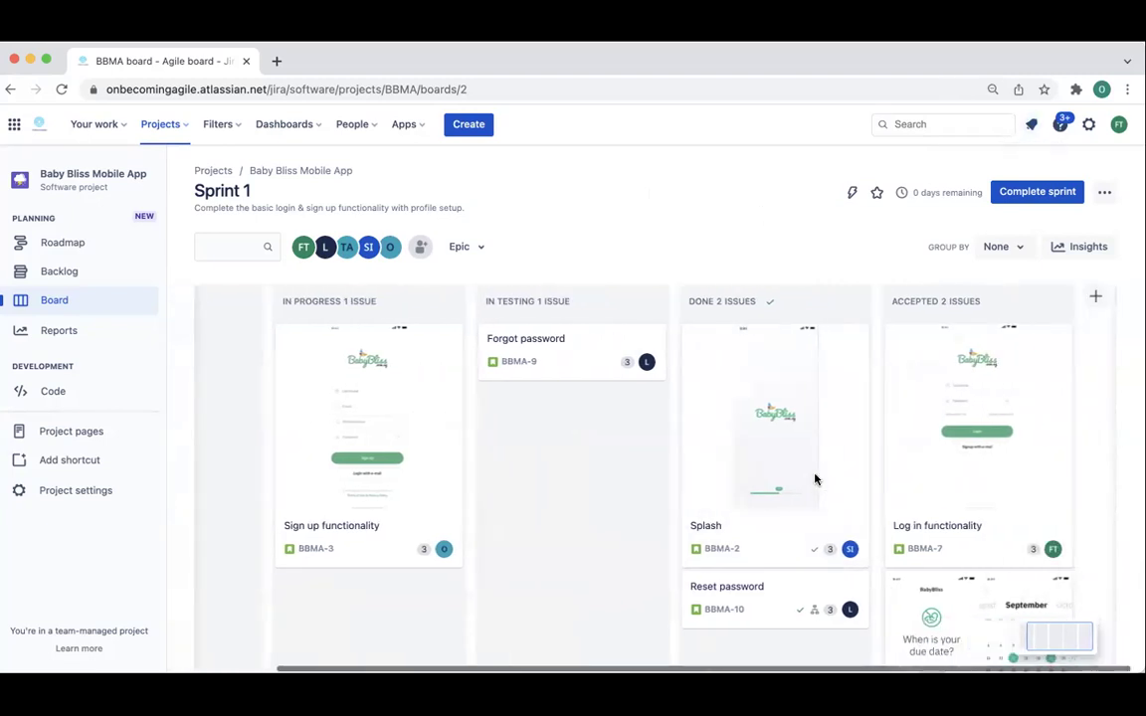
pyautogui.hscroll(-3, 814, 479)
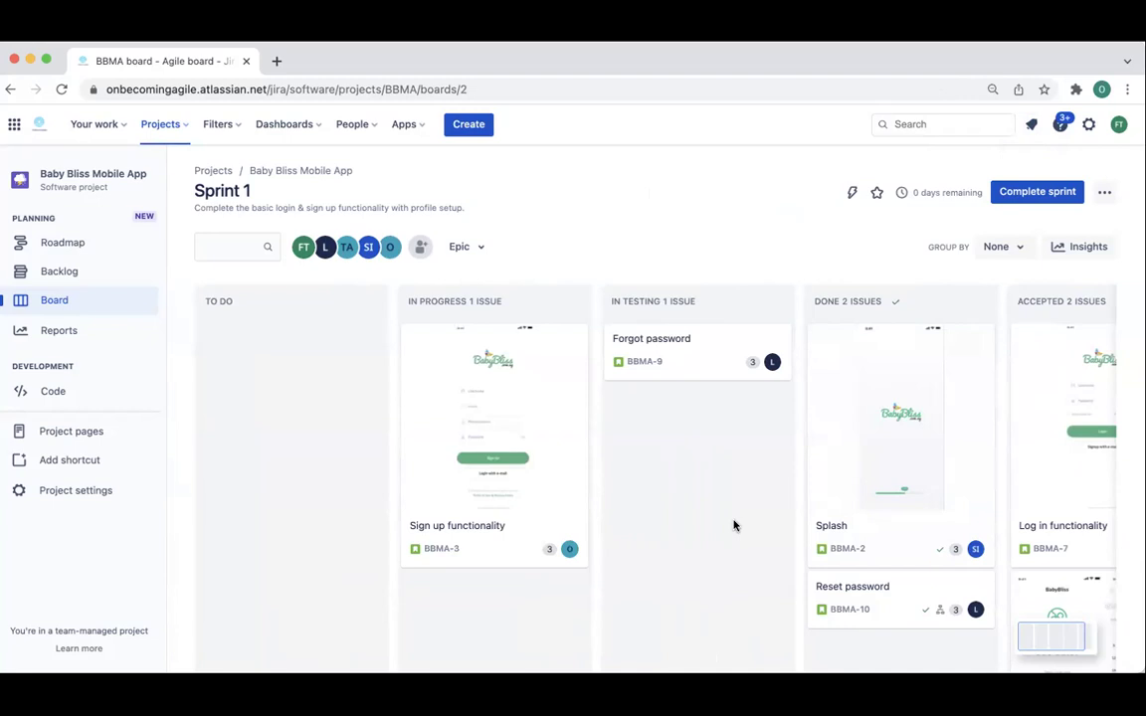
pyautogui.hscroll(3, 735, 525)
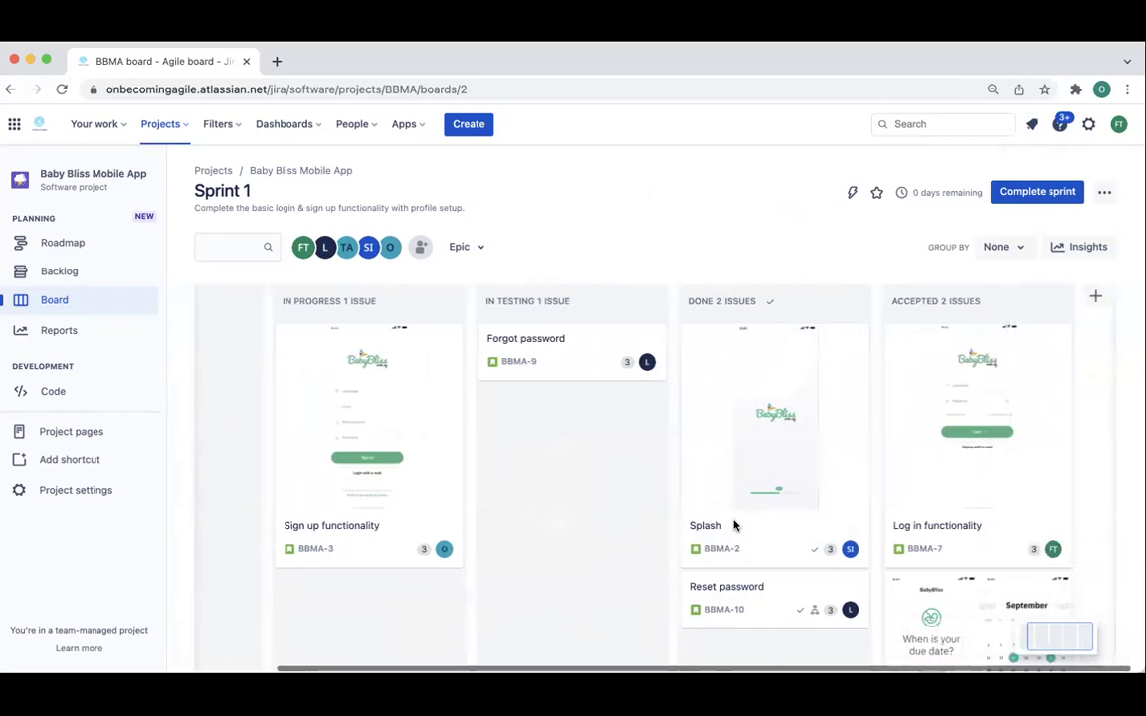
pyautogui.moveTo(935, 196)
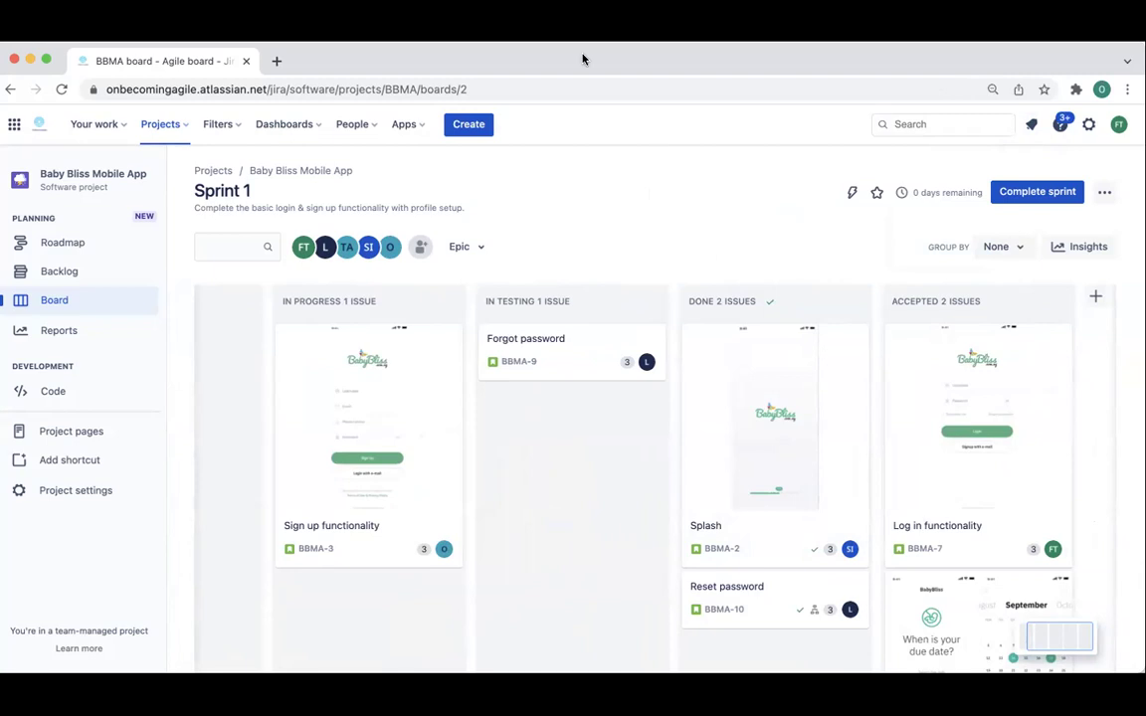
pyautogui.click(46, 59)
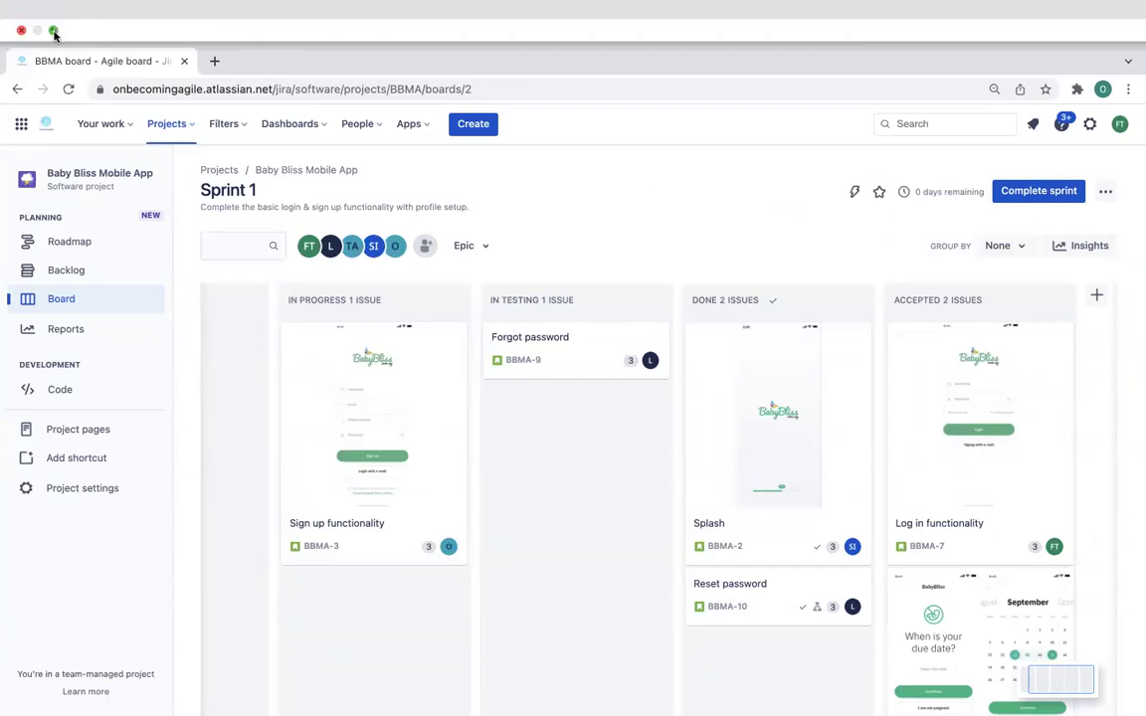
pyautogui.click(53, 35)
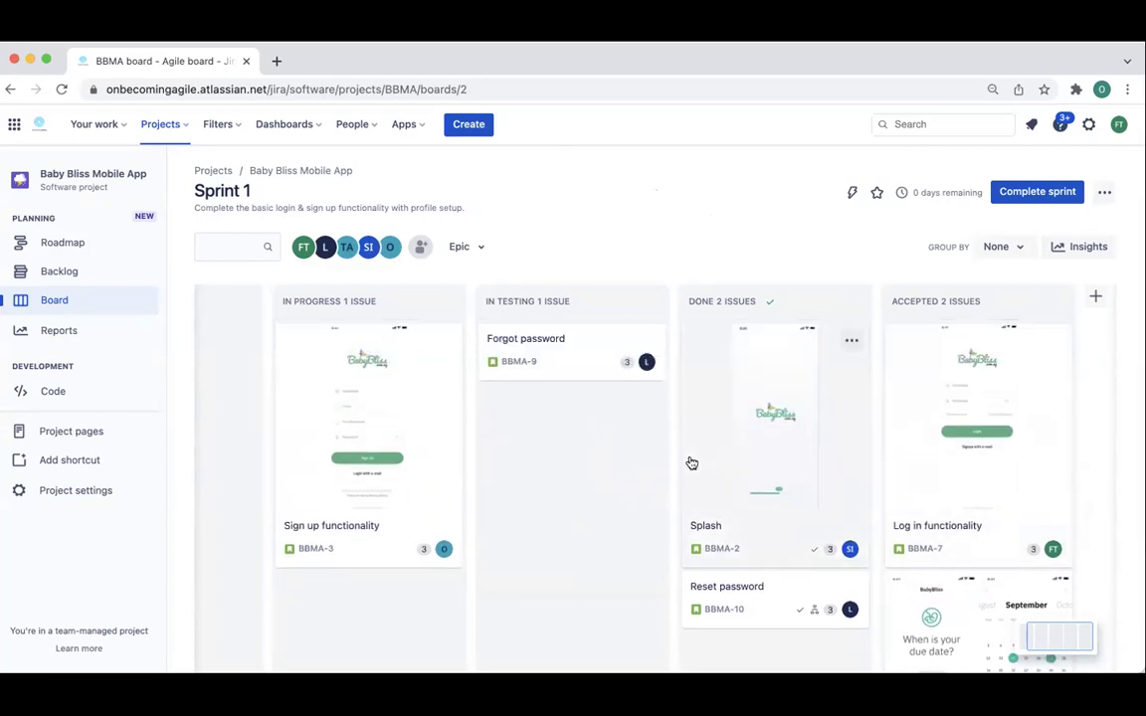
pyautogui.hscroll(-3, 422, 509)
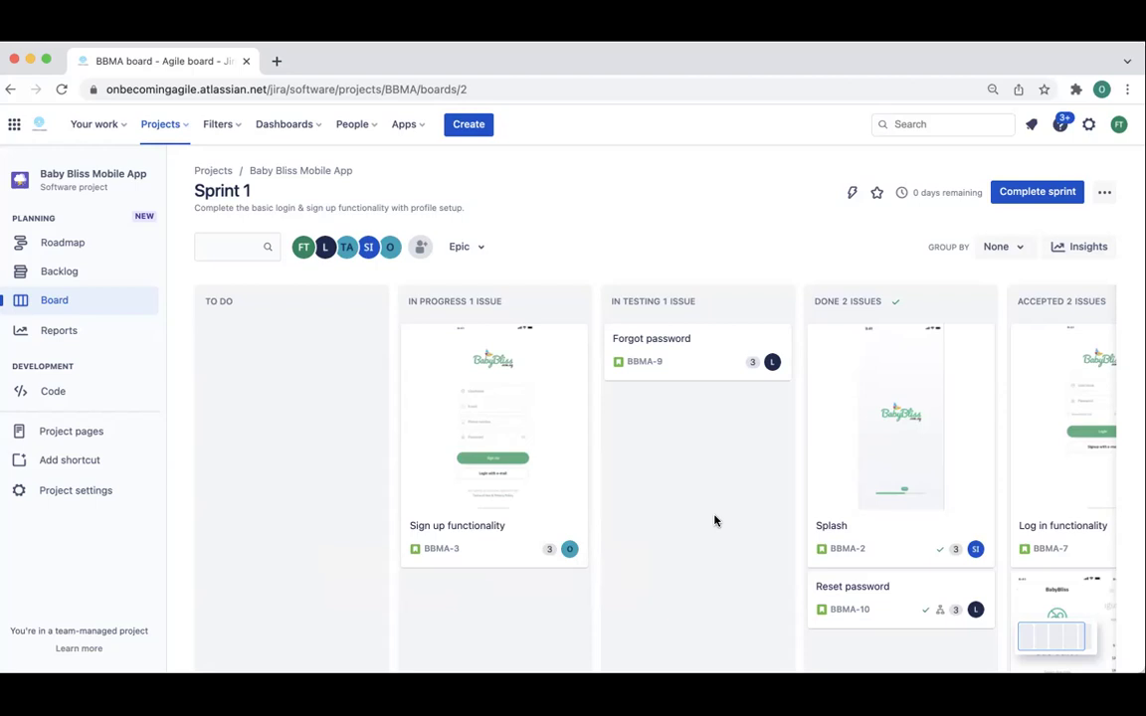
pyautogui.hscroll(3, 714, 520)
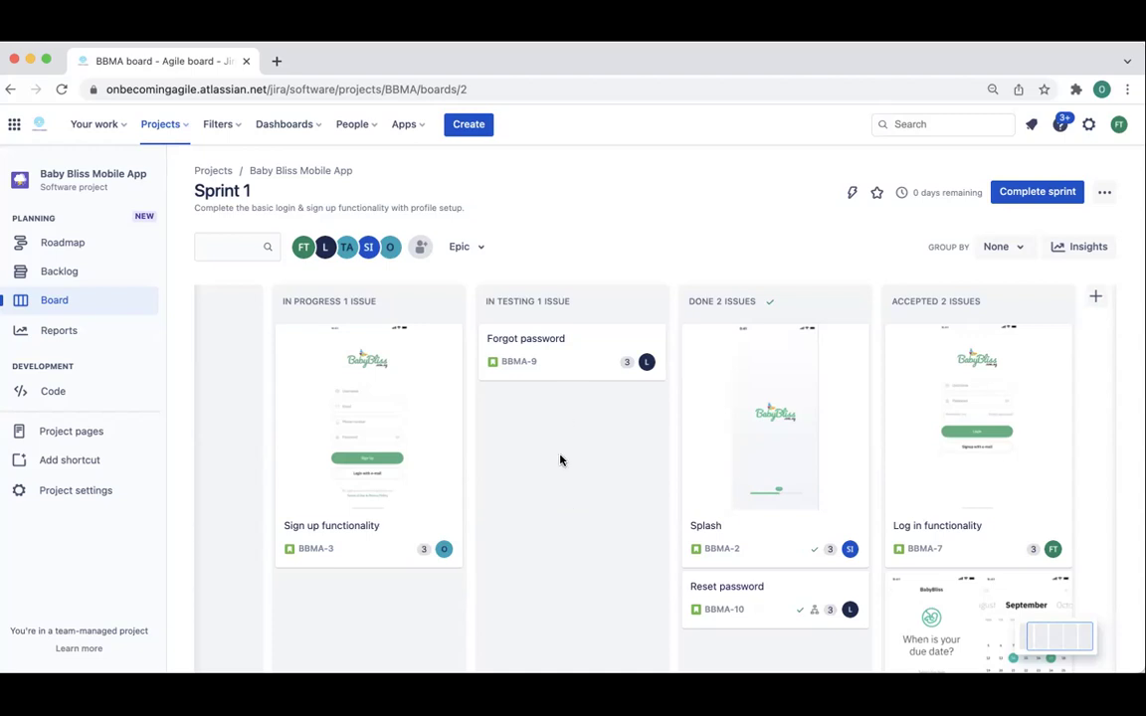
pyautogui.hscroll(-3, 560, 460)
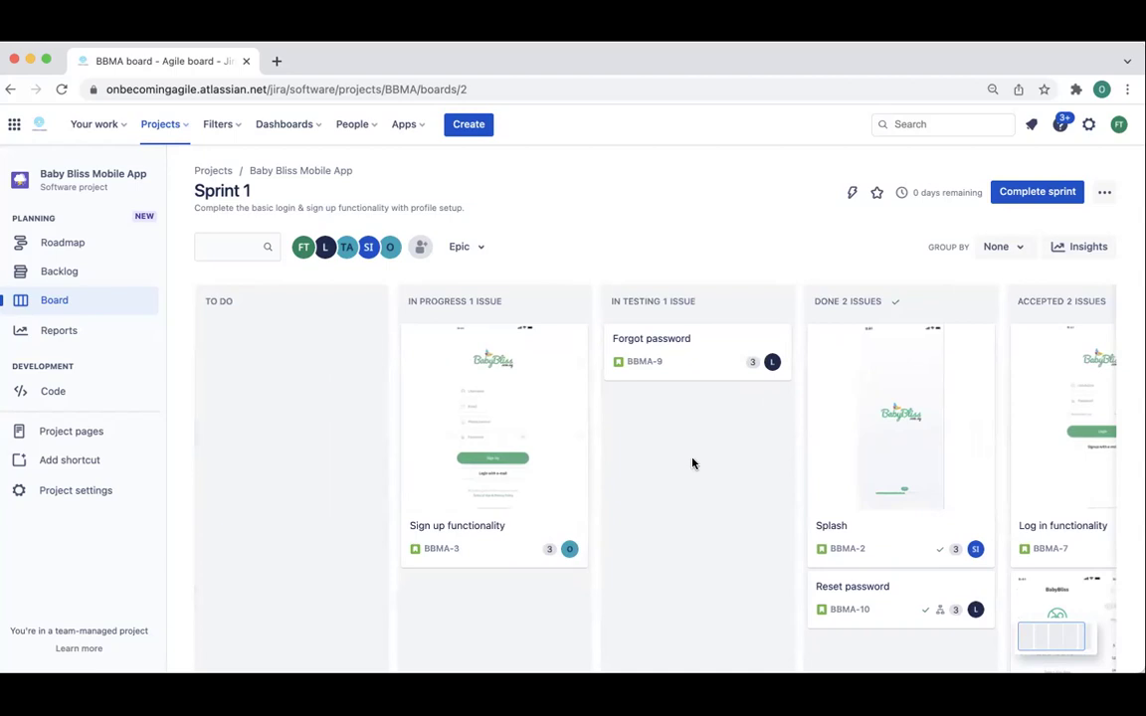
pyautogui.hscroll(3, 693, 463)
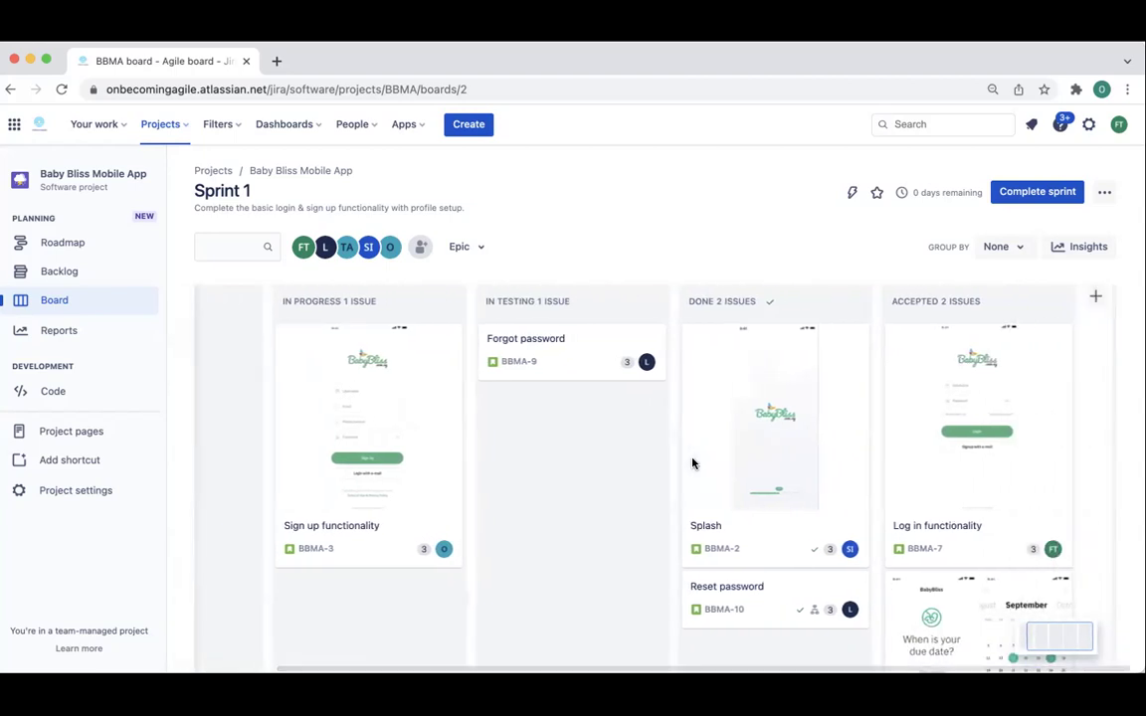
pyautogui.scroll(-3, 848, 433)
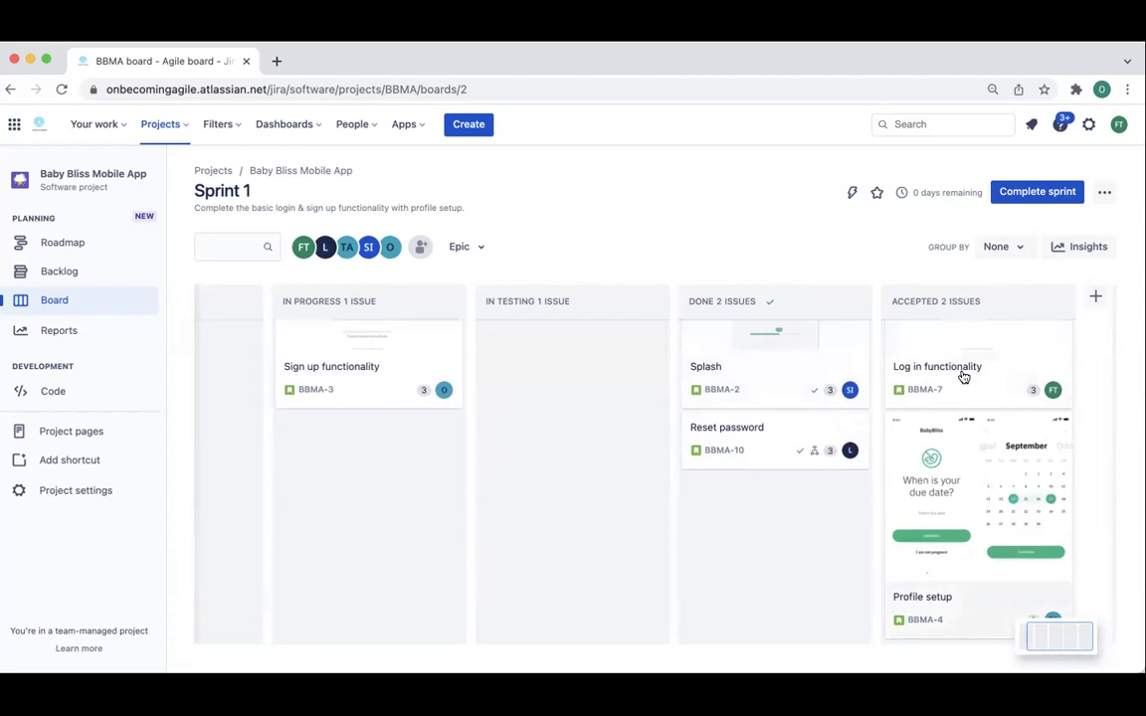
# - Move the Splash and Reset password issues from the Done column to the Accepted column
pyautogui.scroll(3, 962, 376)
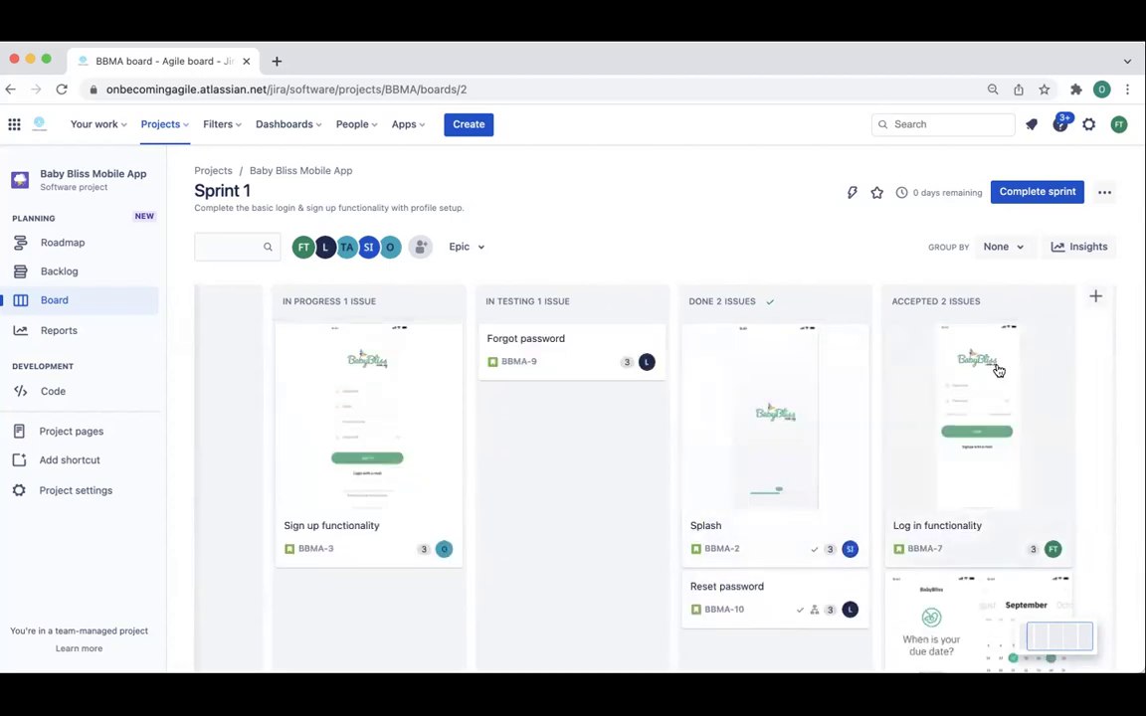
pyautogui.moveTo(744, 399); pyautogui.dragTo(957, 390)
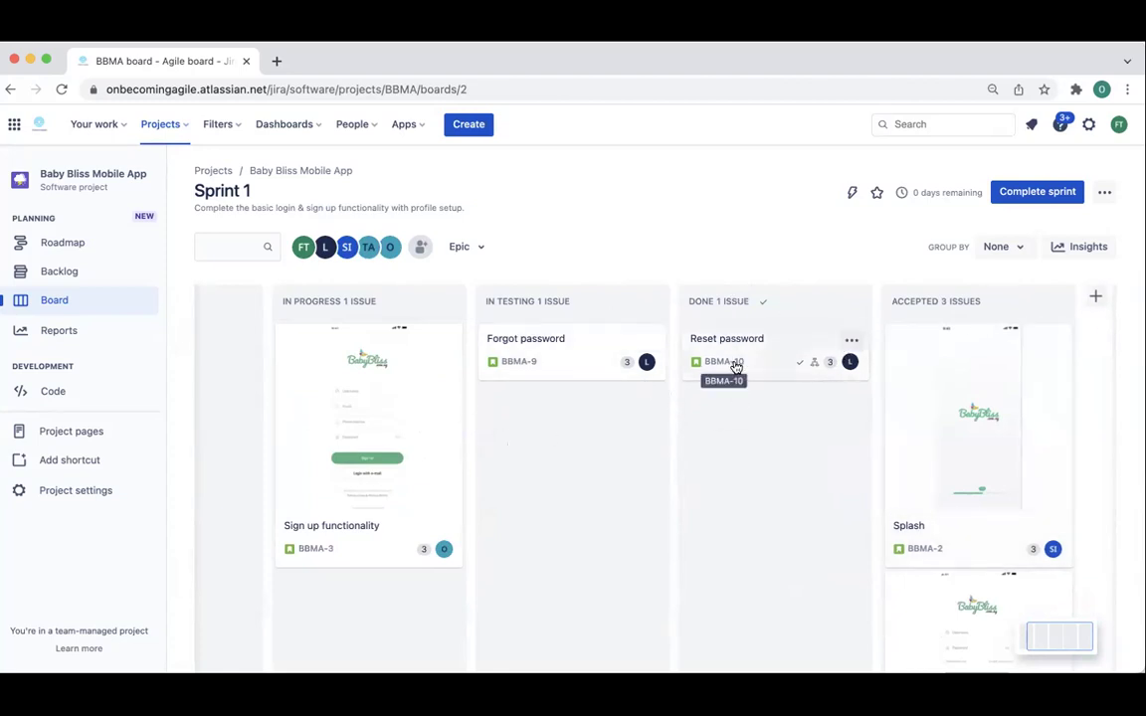
pyautogui.moveTo(737, 361); pyautogui.dragTo(946, 348)
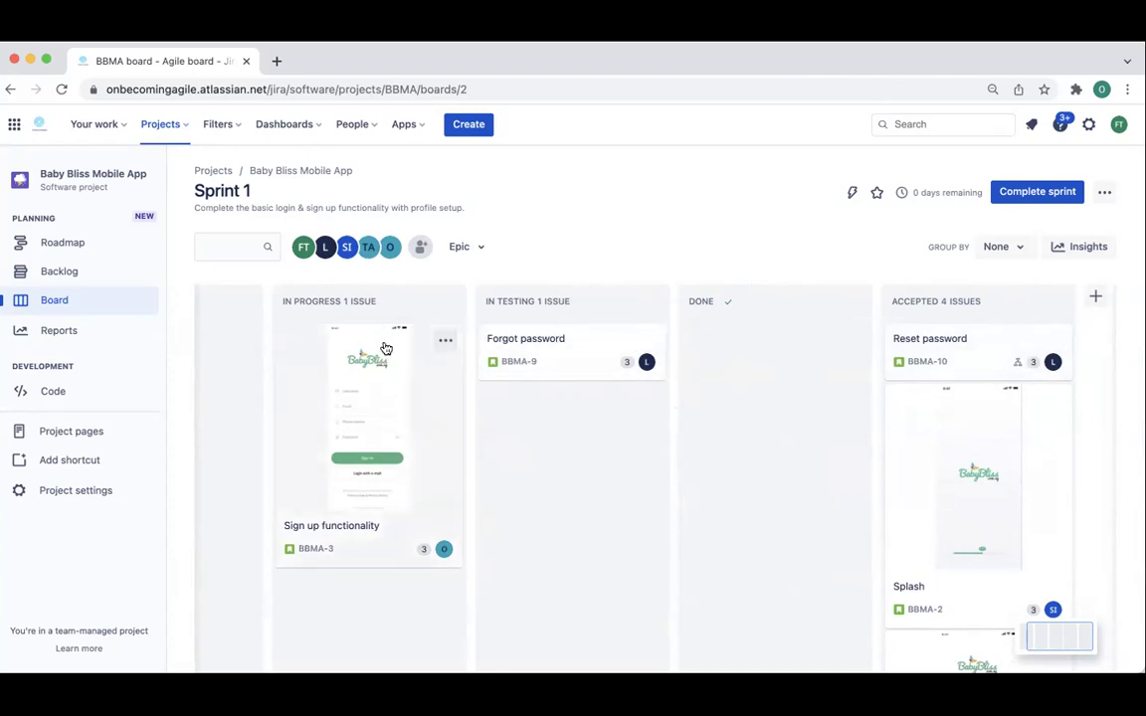
# - Try to complete Sprint 1 from the board
pyautogui.hscroll(-3, 385, 349)
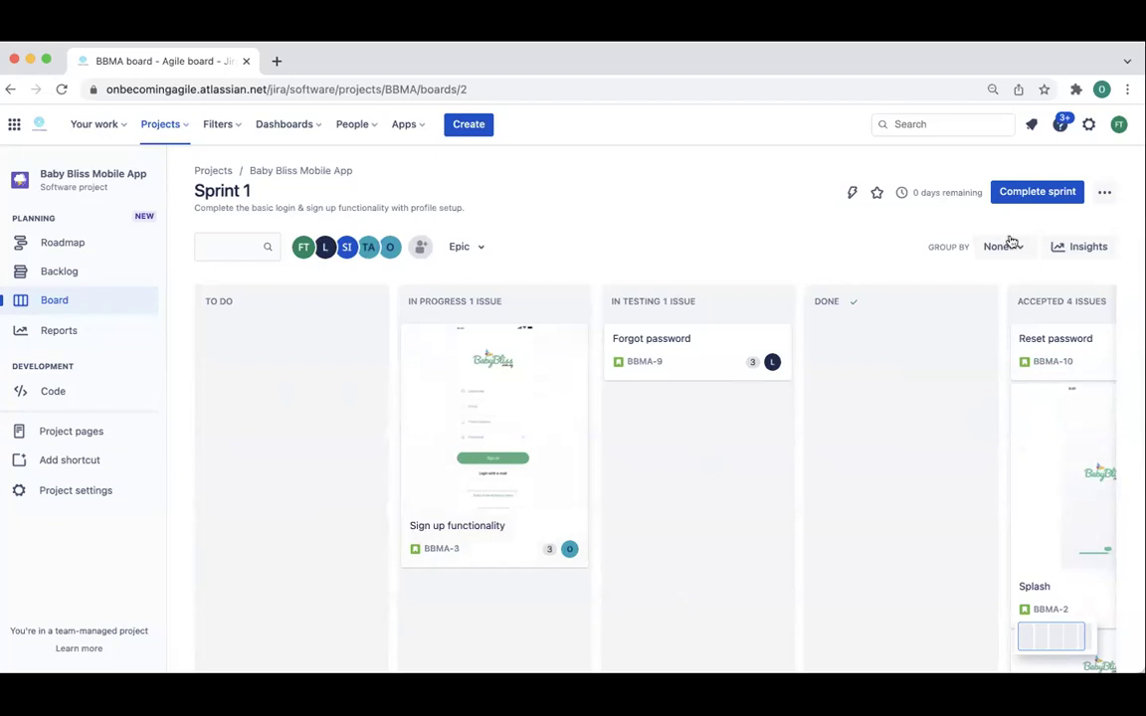
pyautogui.click(1022, 198)
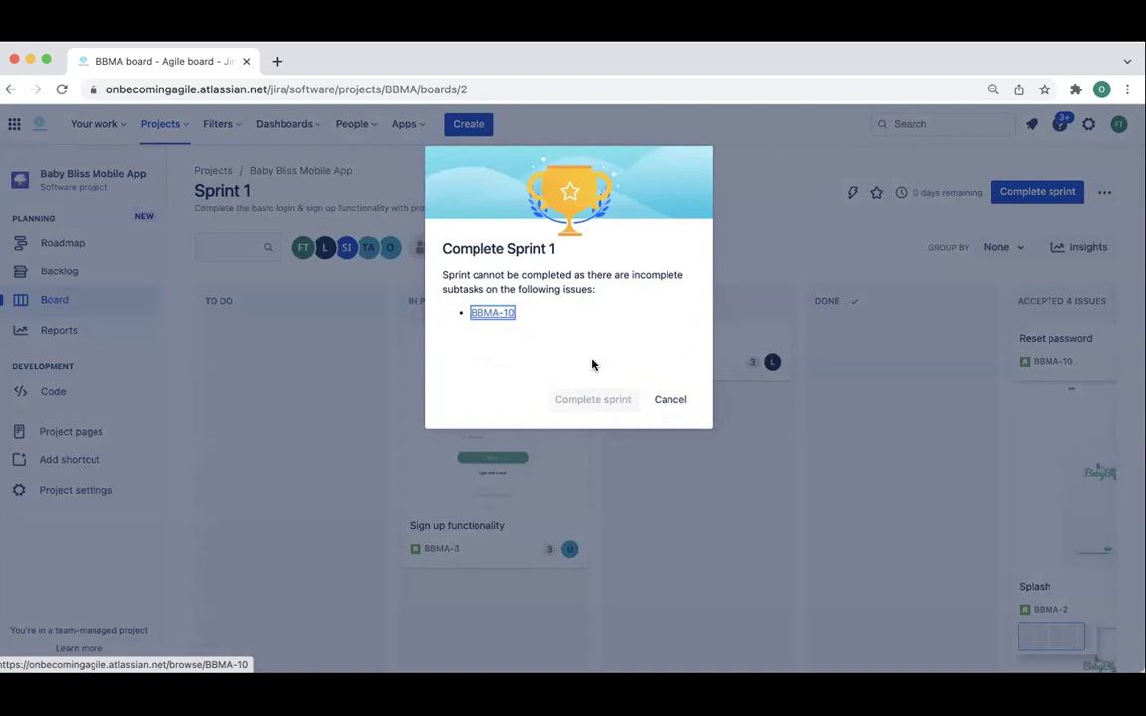
pyautogui.click(673, 401)
# - Set the Reset password issue's child issues Design pop up screen, Code pop up screen window and Unit test to Done
pyautogui.hscroll(3, 707, 505)
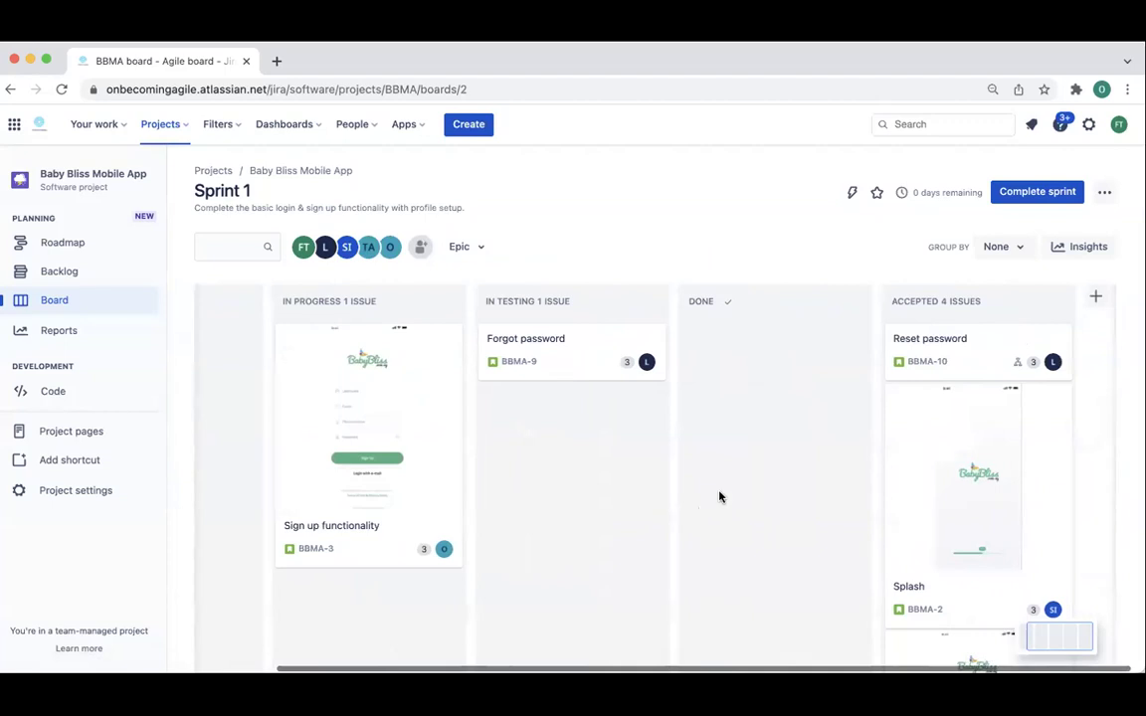
pyautogui.click(933, 340)
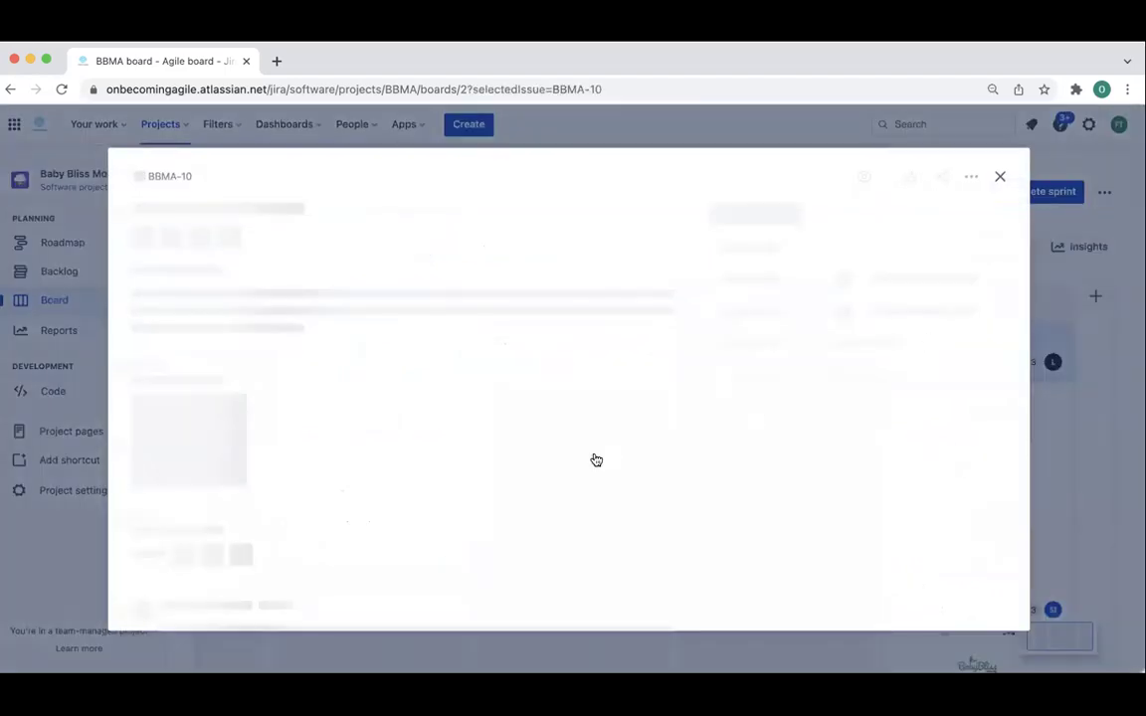
pyautogui.scroll(-2, 411, 431)
pyautogui.scroll(-1, 411, 432)
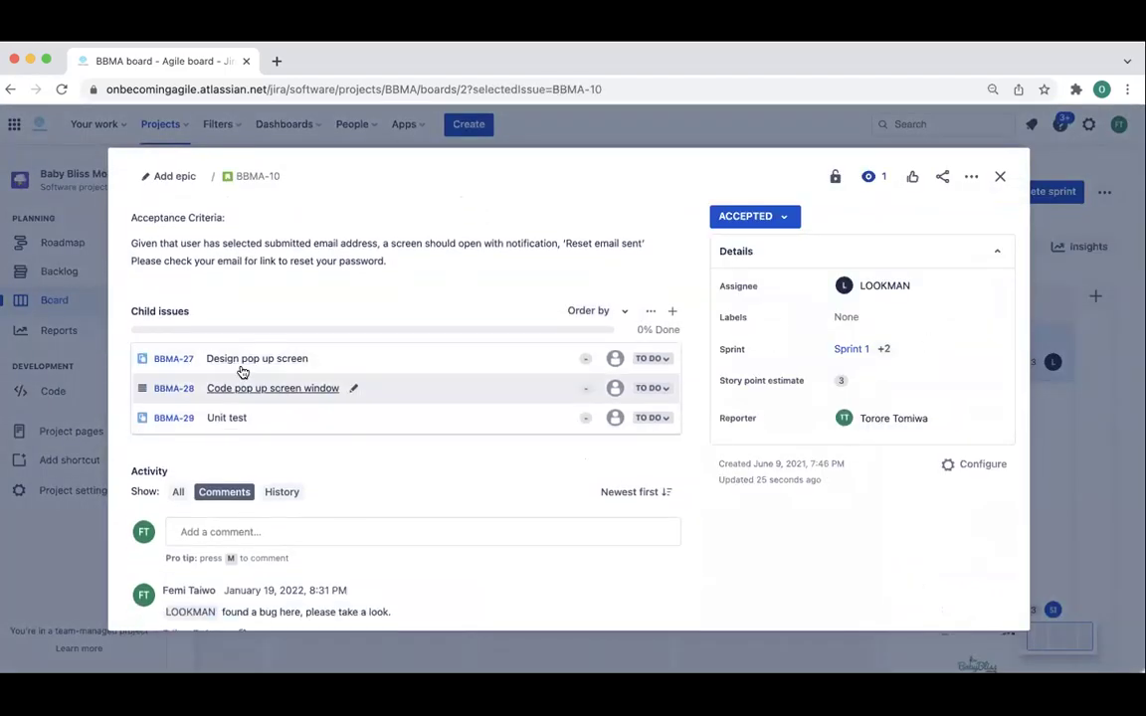
pyautogui.click(651, 360)
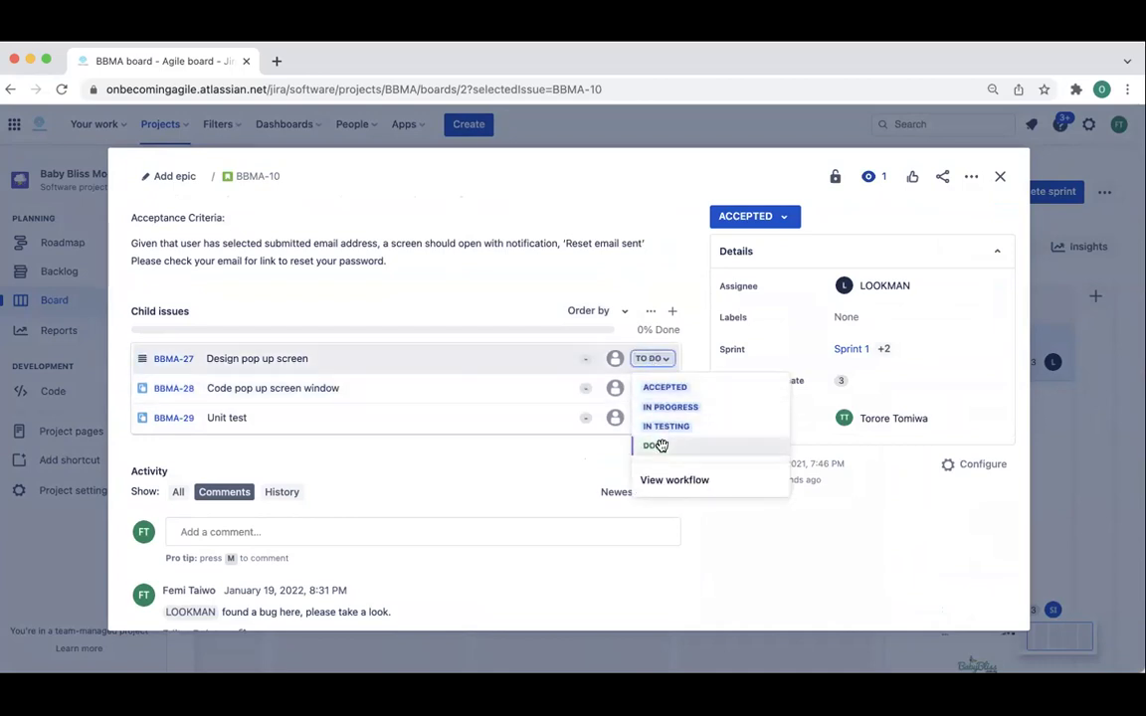
pyautogui.click(658, 445)
pyautogui.click(654, 388)
pyautogui.click(657, 473)
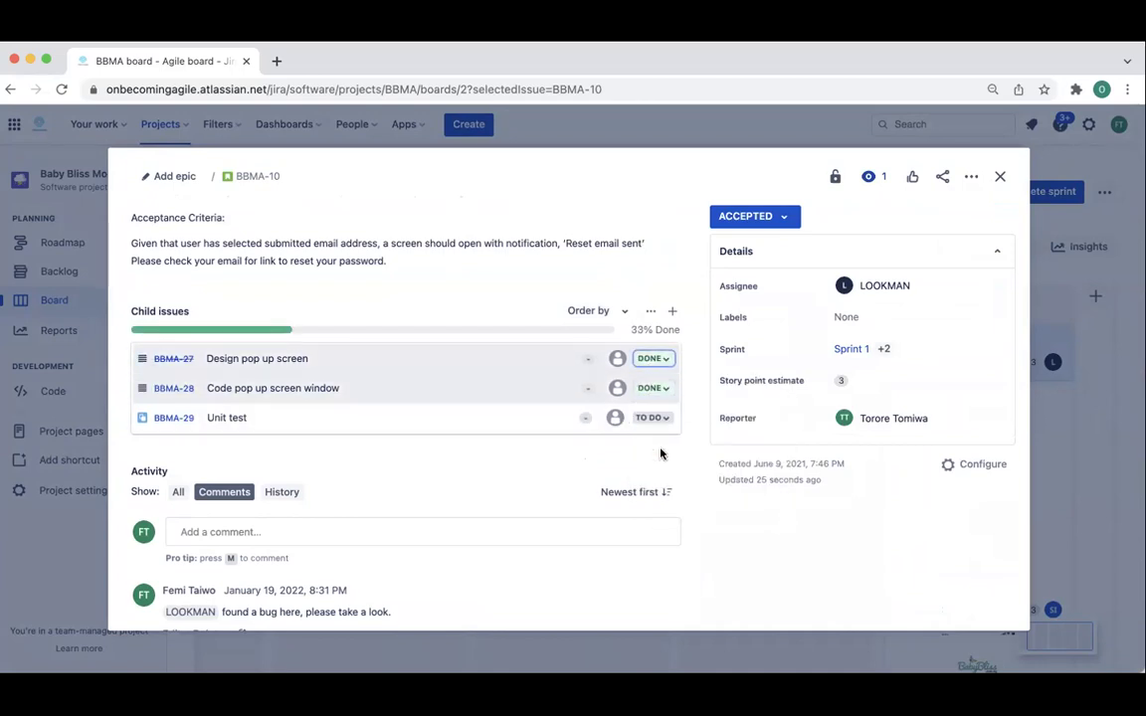
pyautogui.click(651, 418)
pyautogui.click(657, 504)
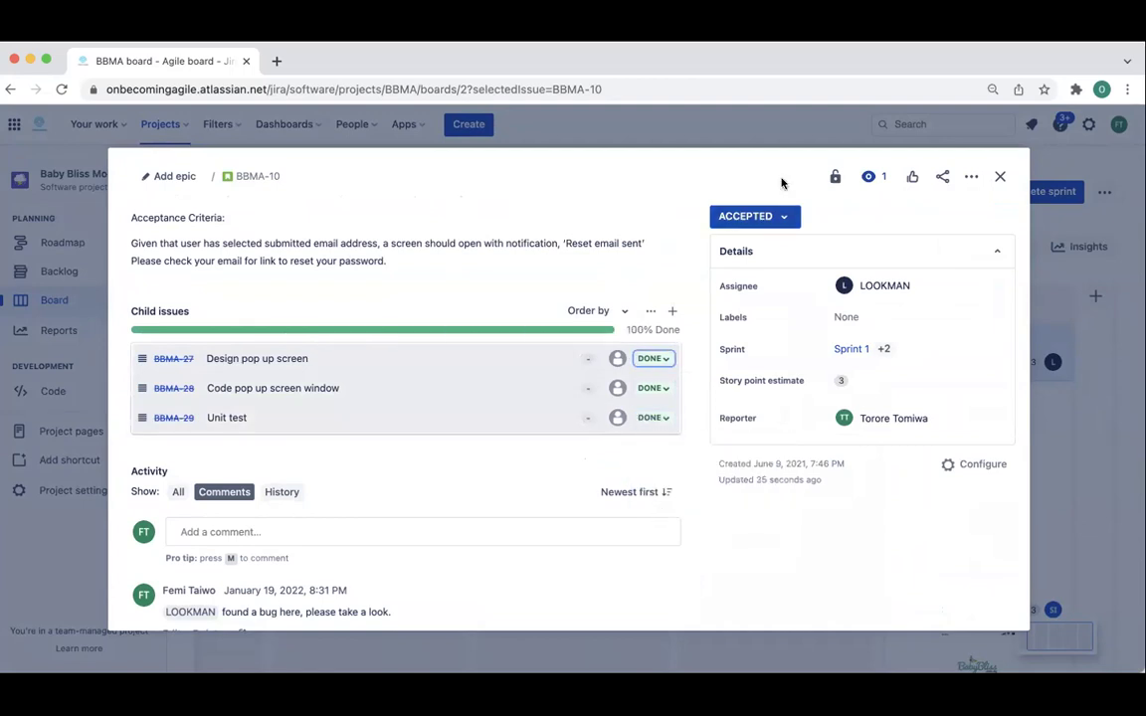
pyautogui.click(1000, 176)
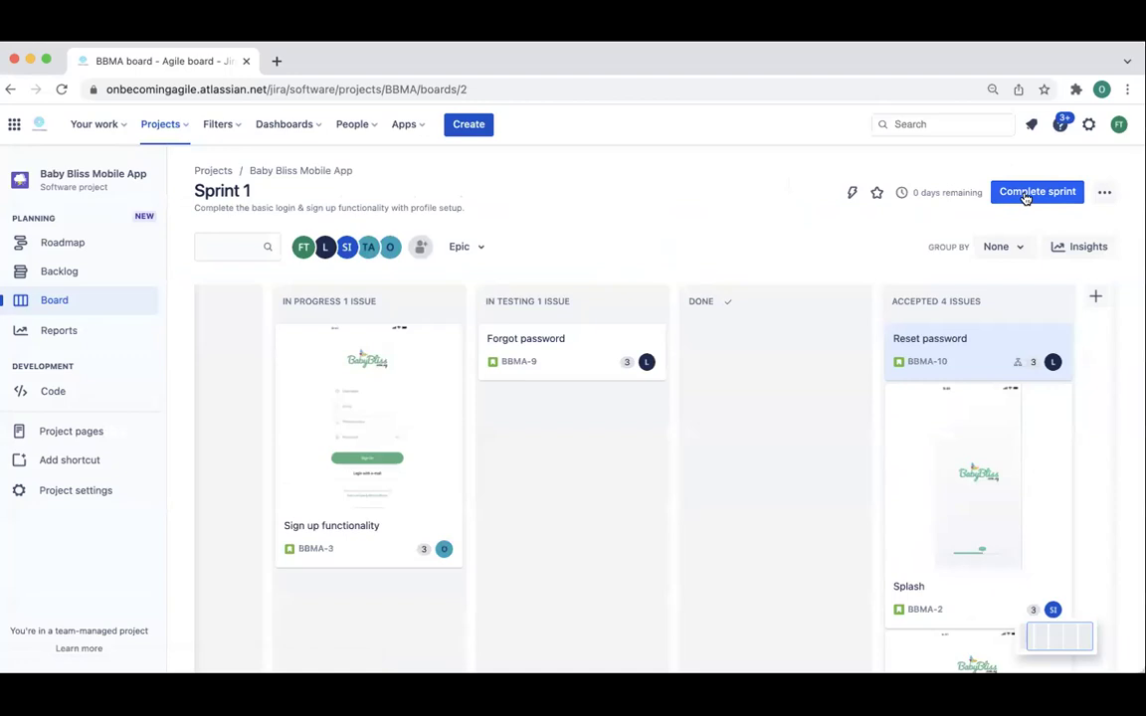
# - Try again to complete Sprint 1, reloading the board before a further attempt
pyautogui.click(1026, 195)
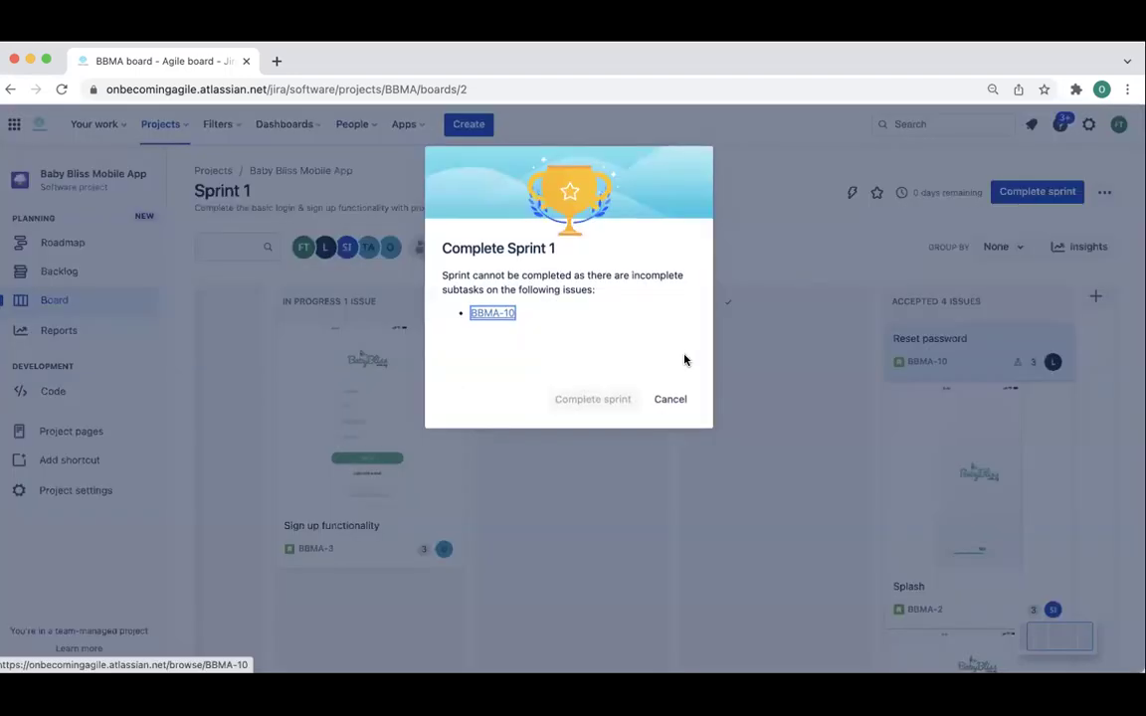
pyautogui.click(670, 400)
pyautogui.click(63, 92)
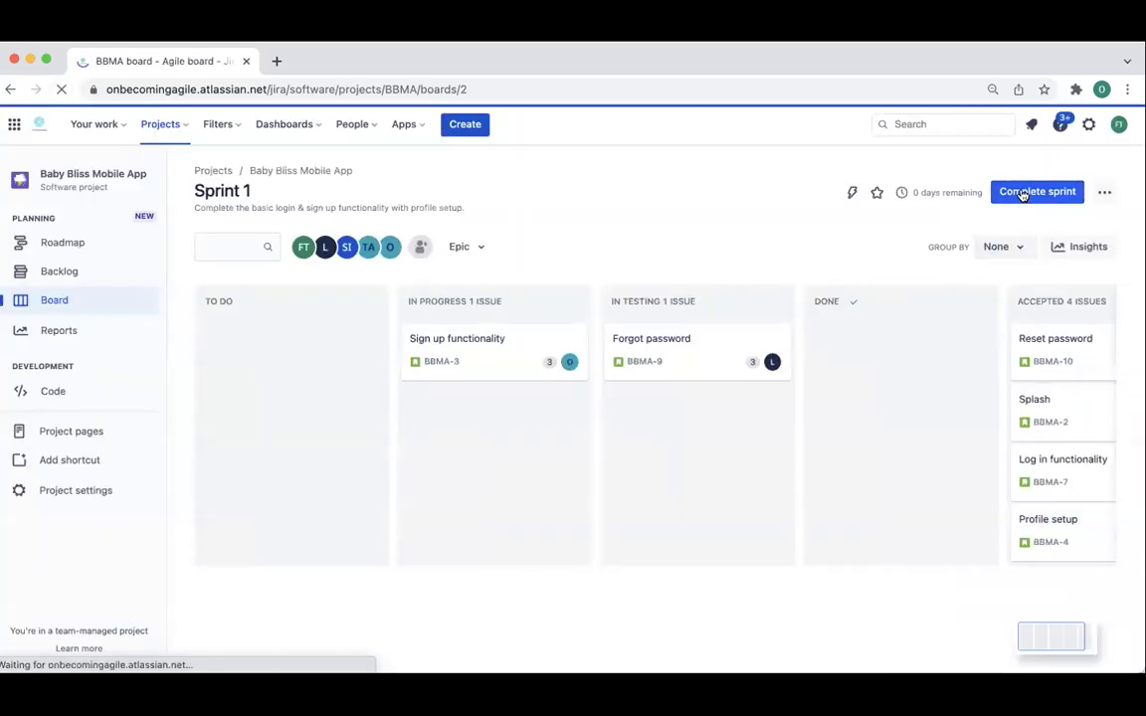
pyautogui.click(1029, 193)
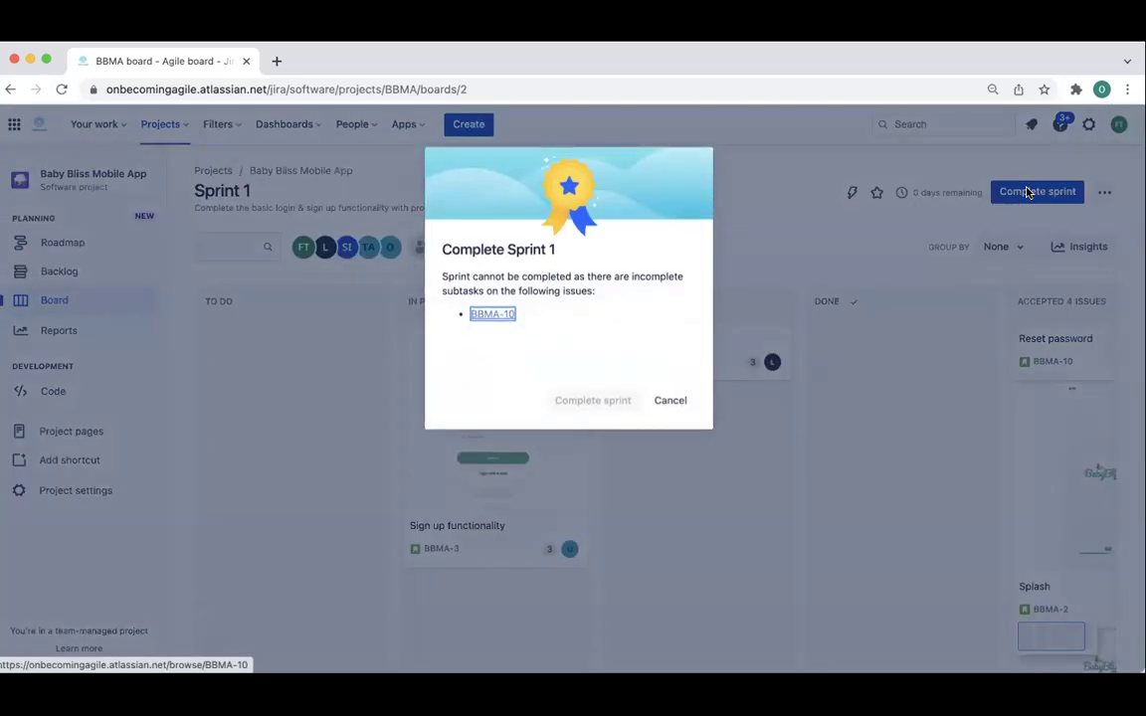
pyautogui.click(668, 400)
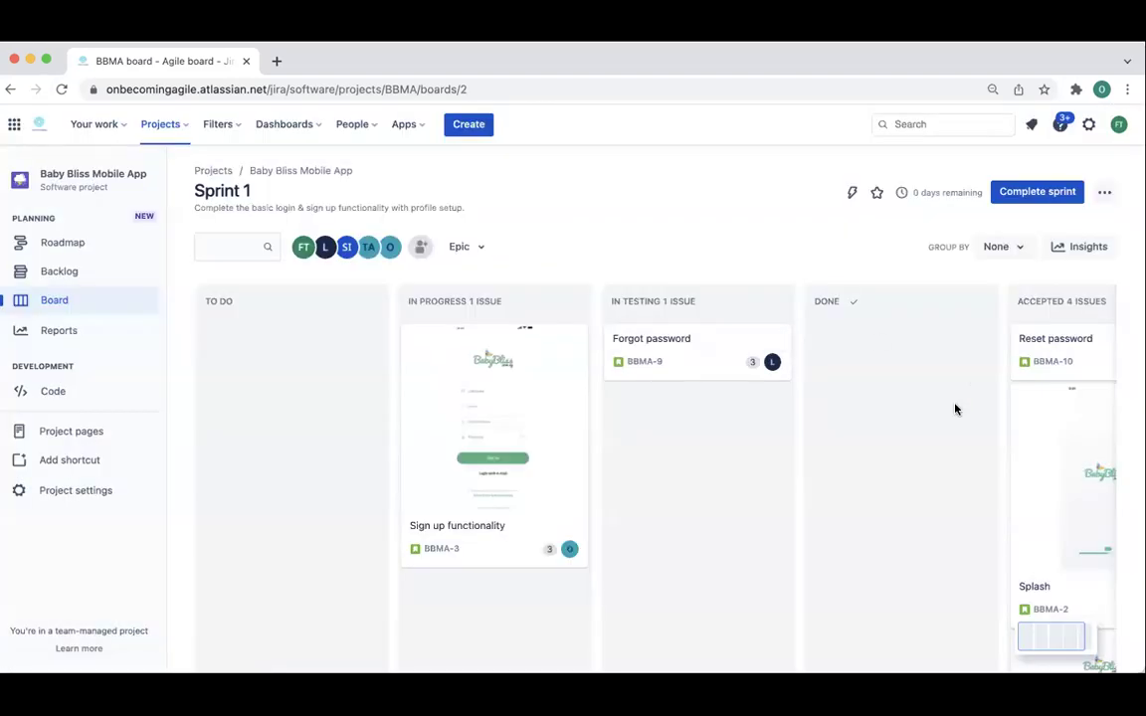
# - Check the Reset password issue's description, child issue statuses and available status options
pyautogui.hscroll(2, 945, 427)
pyautogui.click(958, 343)
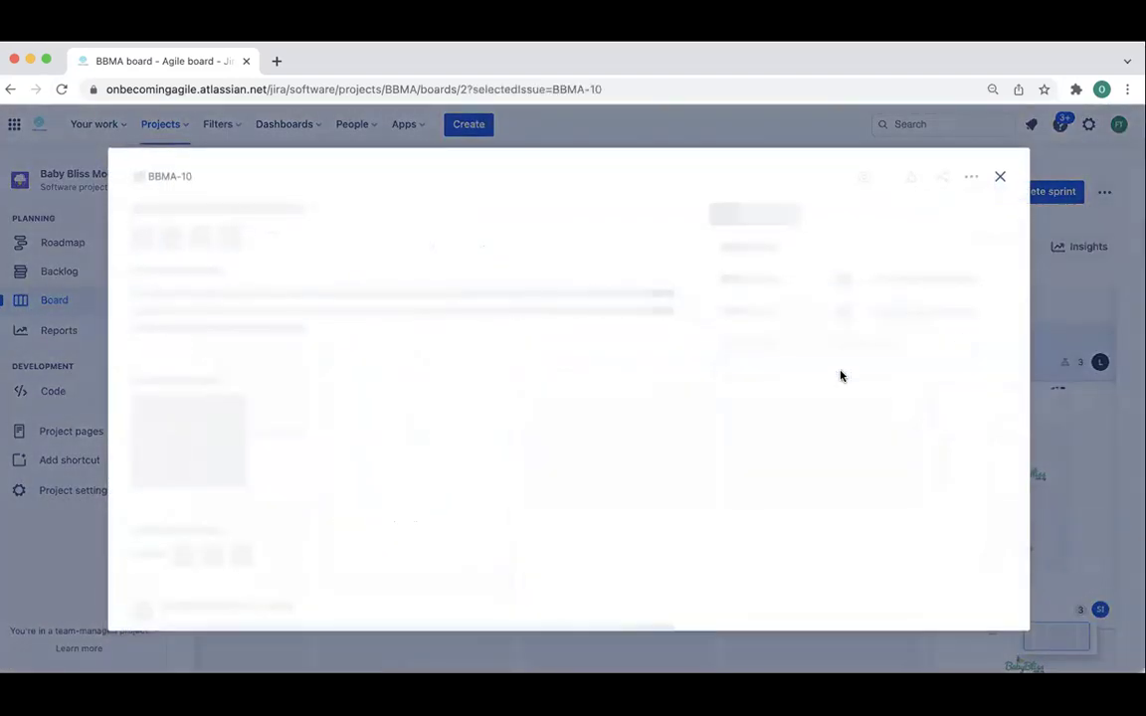
pyautogui.scroll(-1, 519, 376)
pyautogui.scroll(-2, 519, 378)
pyautogui.scroll(1, 506, 409)
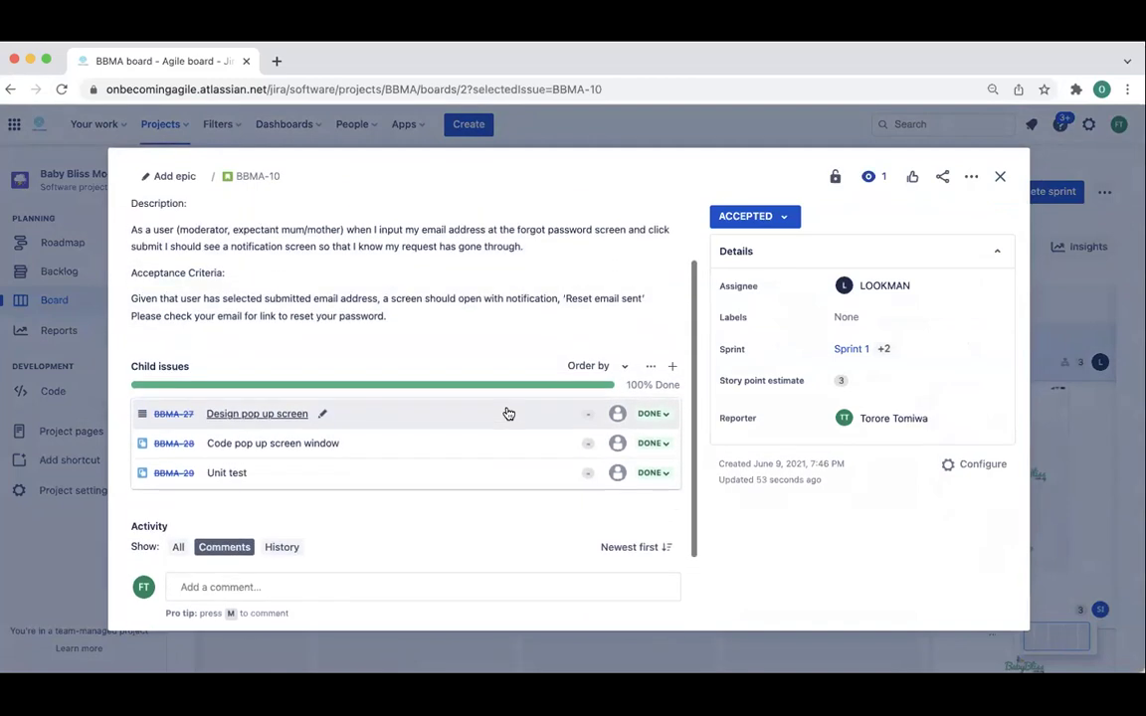
pyautogui.scroll(-2, 506, 409)
pyautogui.scroll(4, 506, 409)
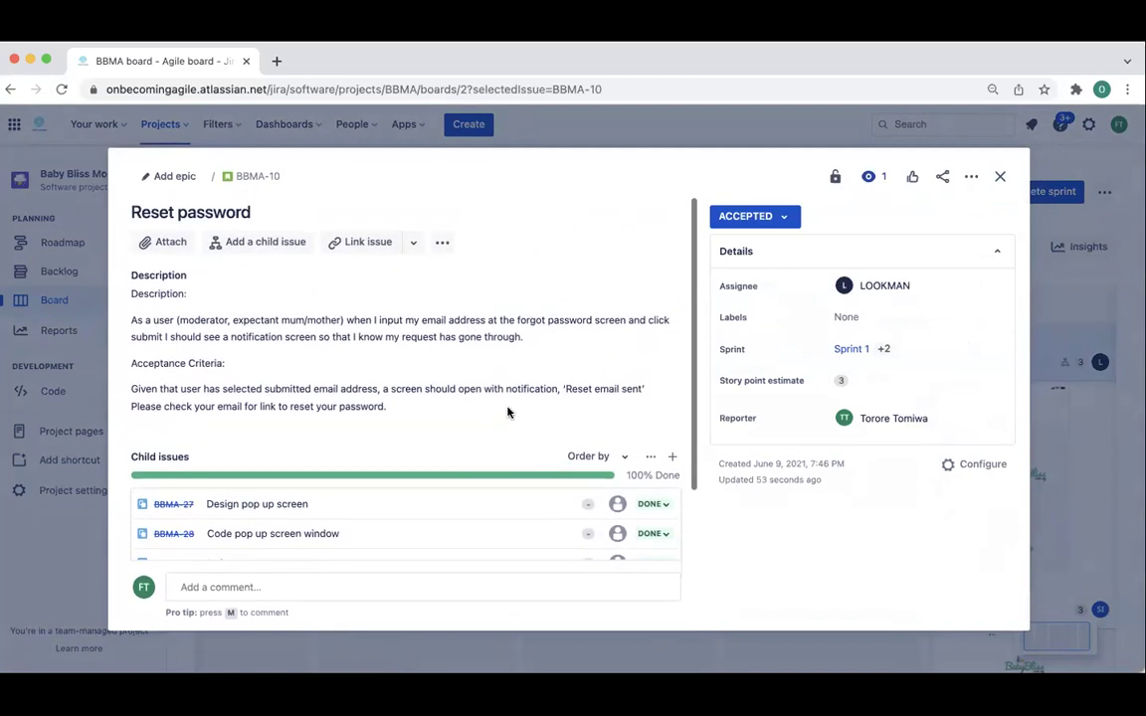
pyautogui.click(768, 215)
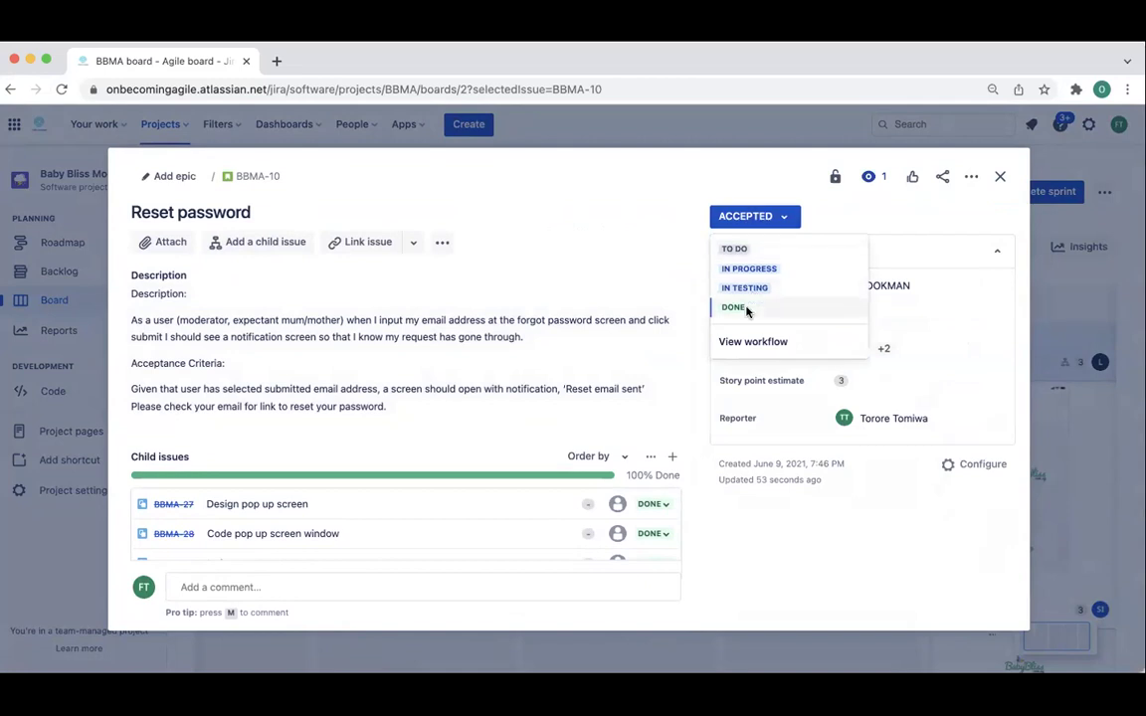
pyautogui.click(999, 176)
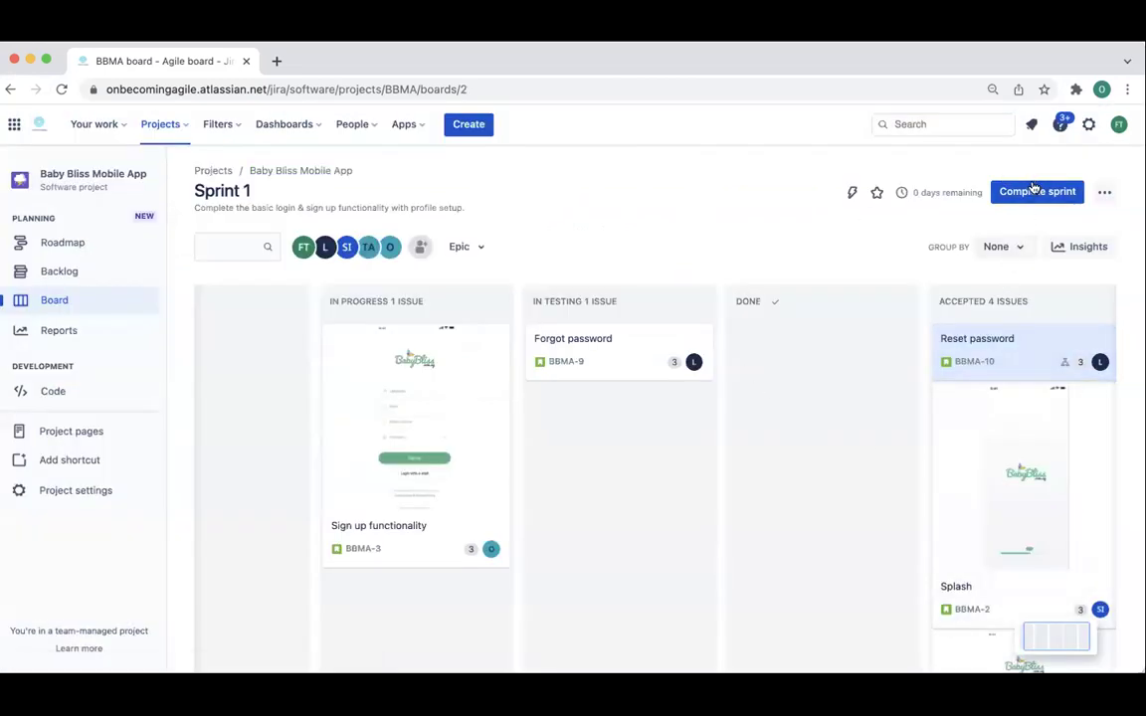
# - Retry completing Sprint 1 and open the listed issue BBMA-10 to check its child issues
pyautogui.click(1033, 190)
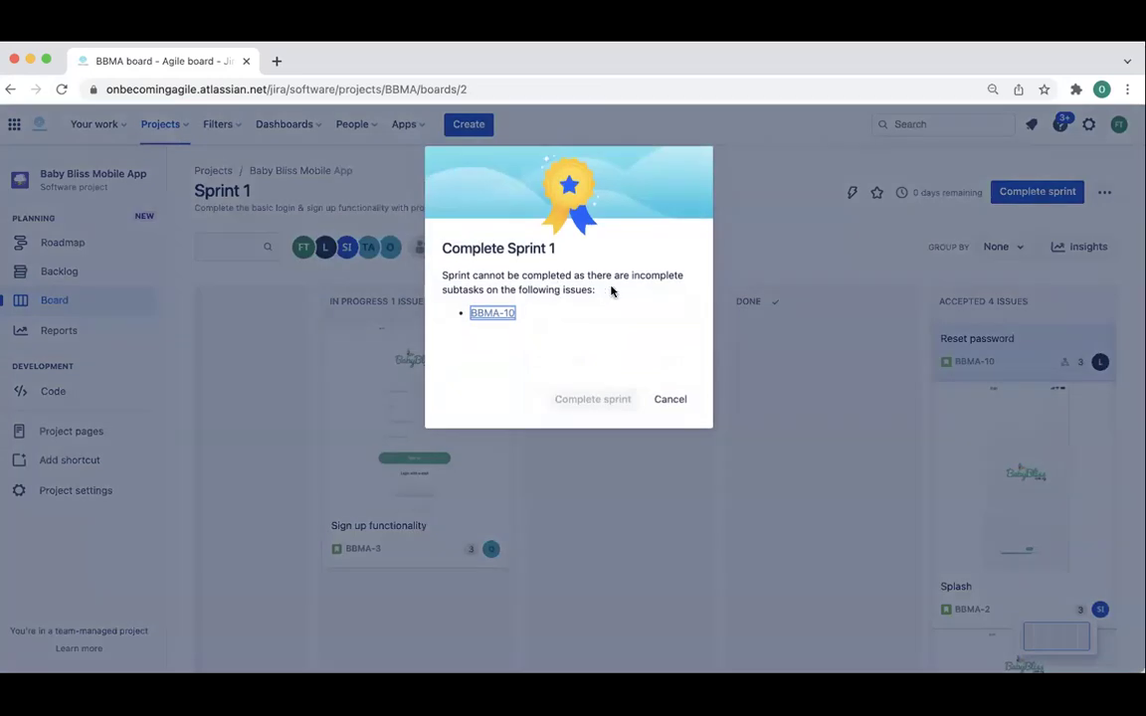
pyautogui.click(516, 314)
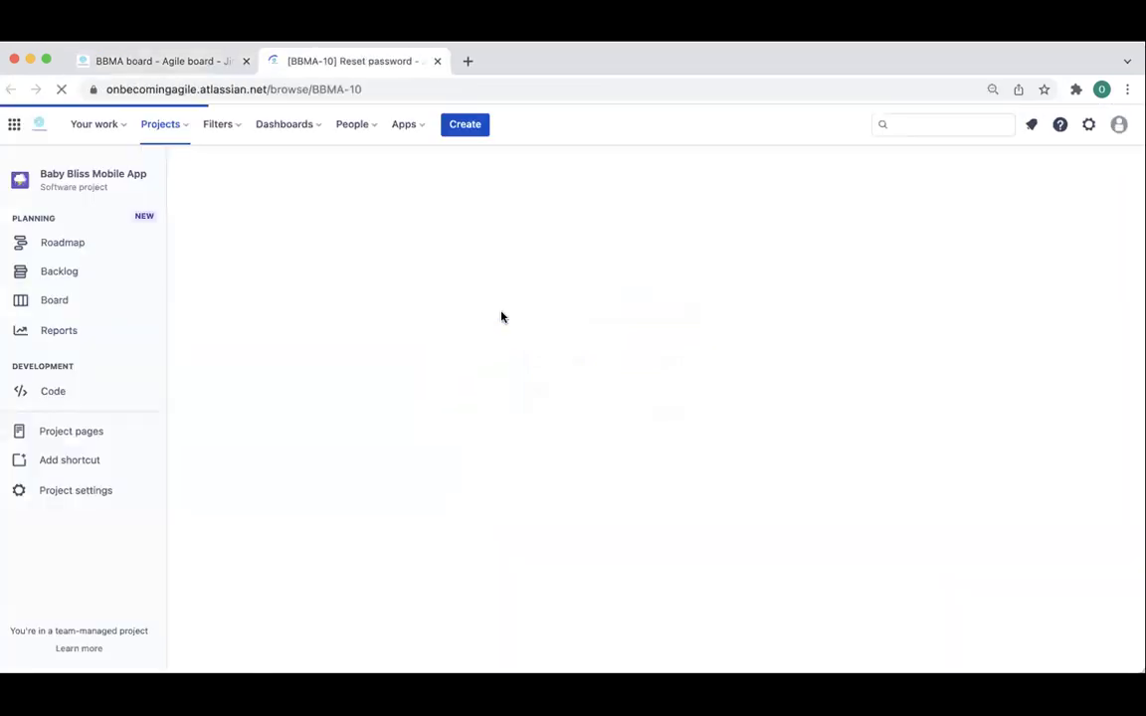
pyautogui.scroll(-3, 546, 490)
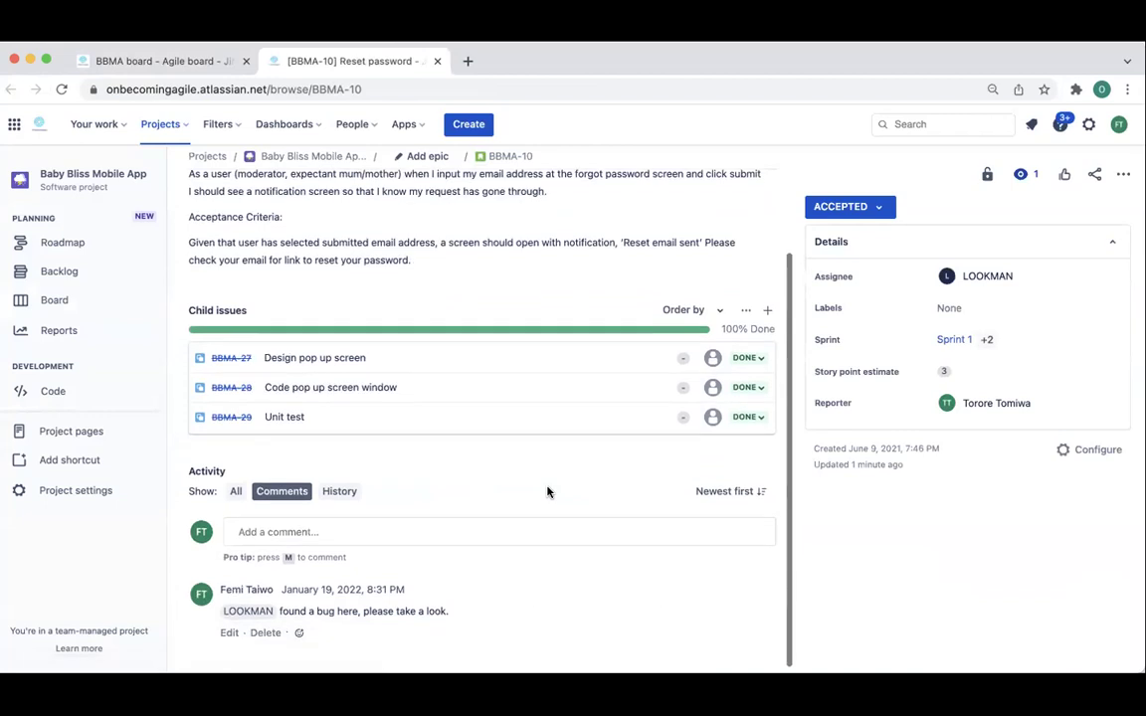
# - Set the Reset password issue's status to Done and return to the Sprint 1 board
pyautogui.scroll(3, 536, 418)
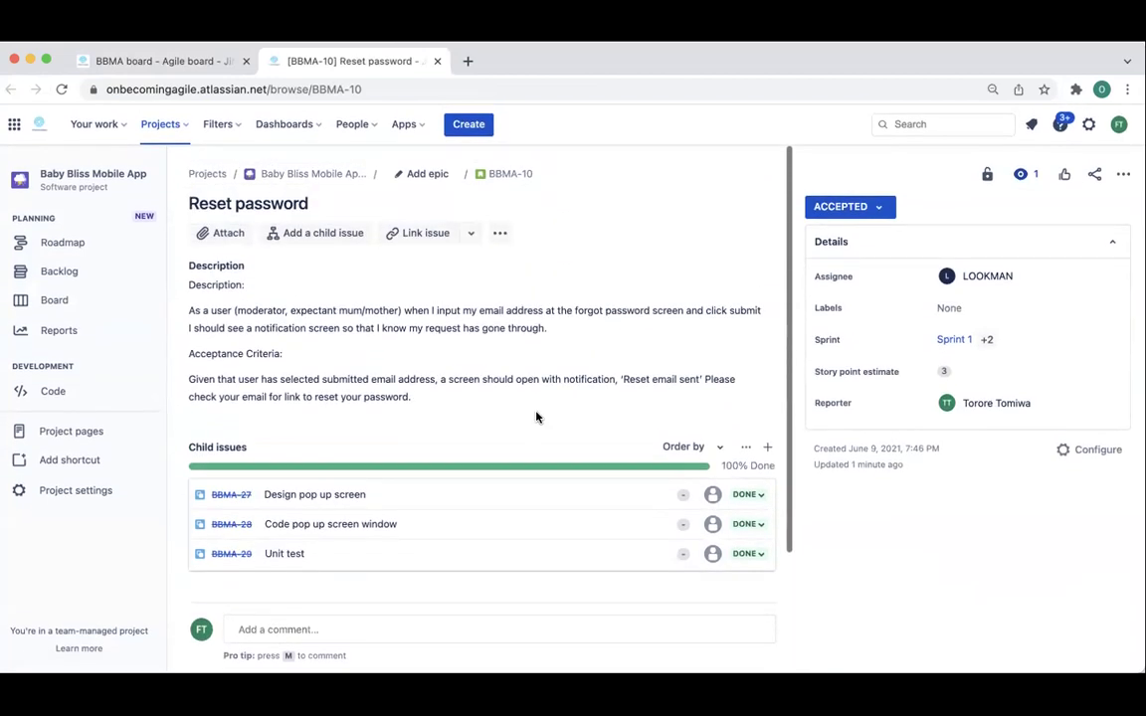
pyautogui.click(879, 207)
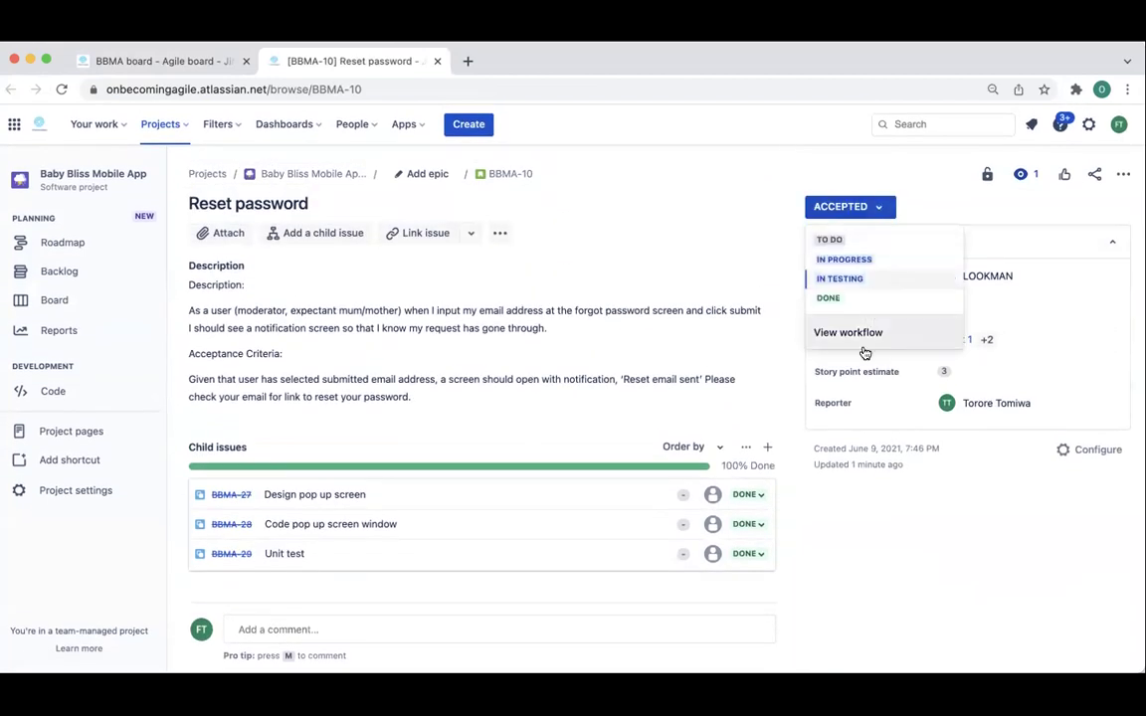
pyautogui.click(836, 298)
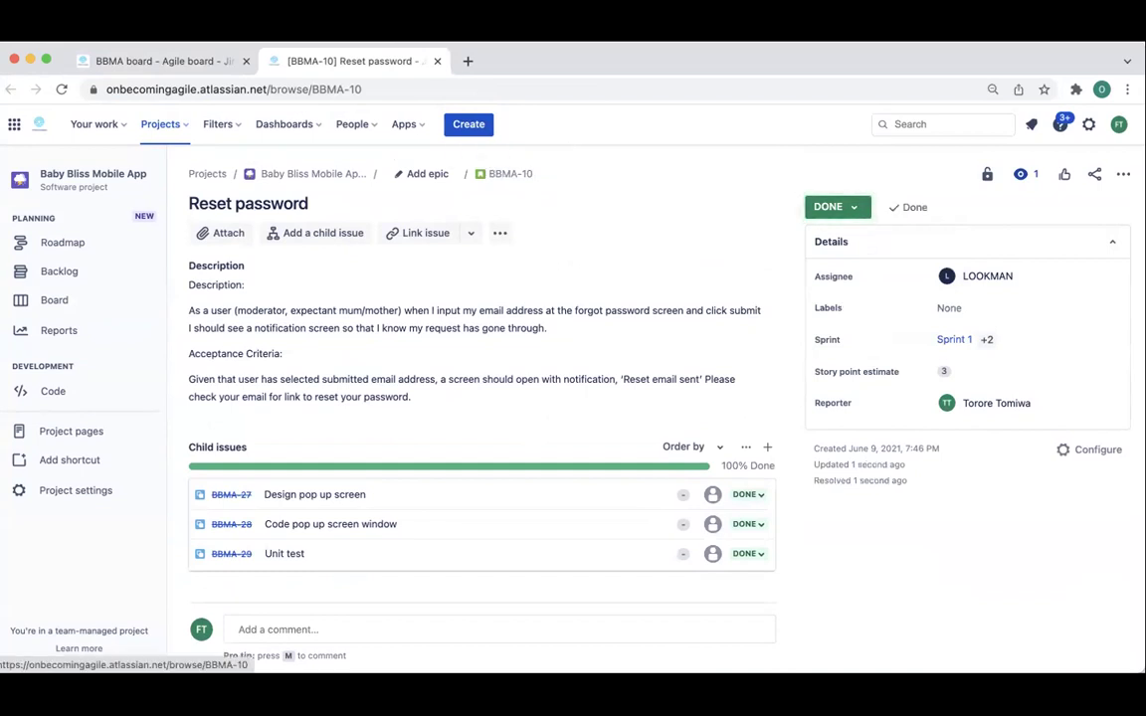
pyautogui.press('super+w')
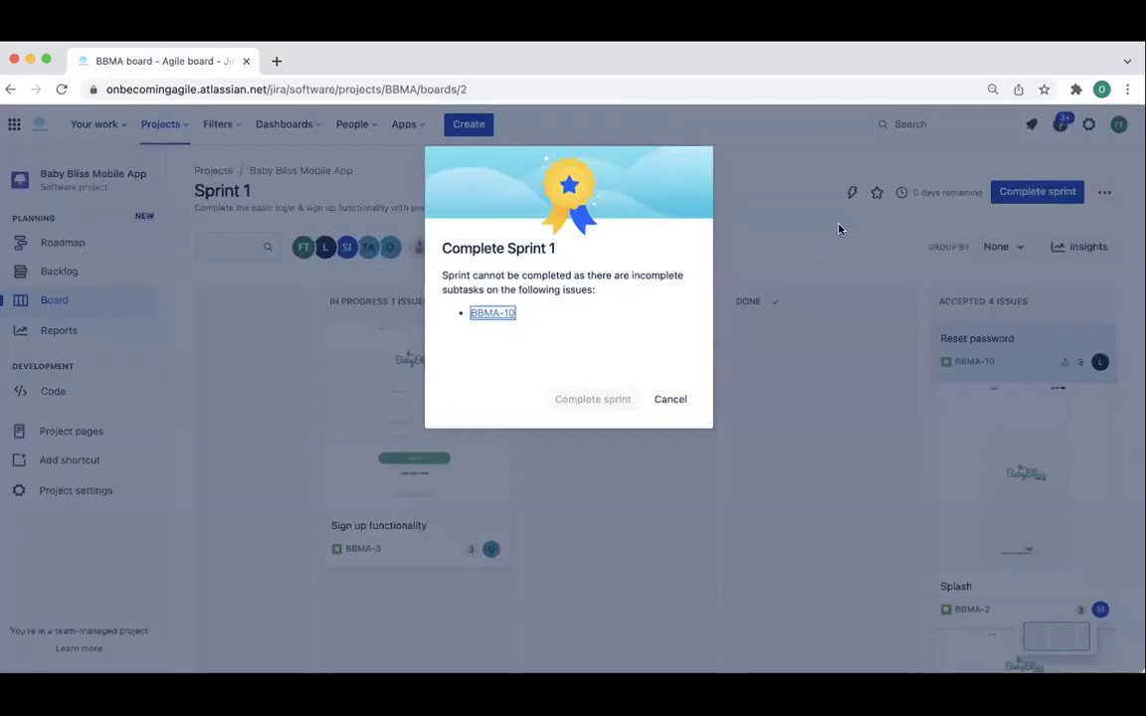
# - Review the Sprint 1 completion summary against the issues on the board without completing the sprint
pyautogui.click(663, 400)
pyautogui.click(1038, 191)
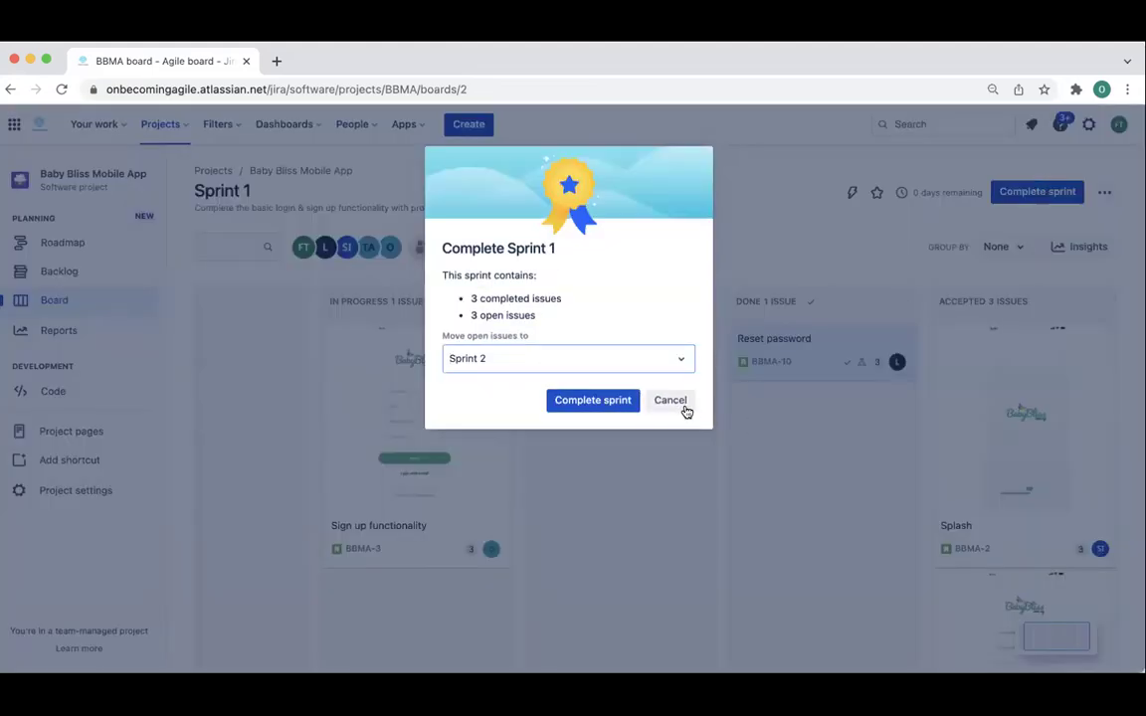
pyautogui.click(681, 406)
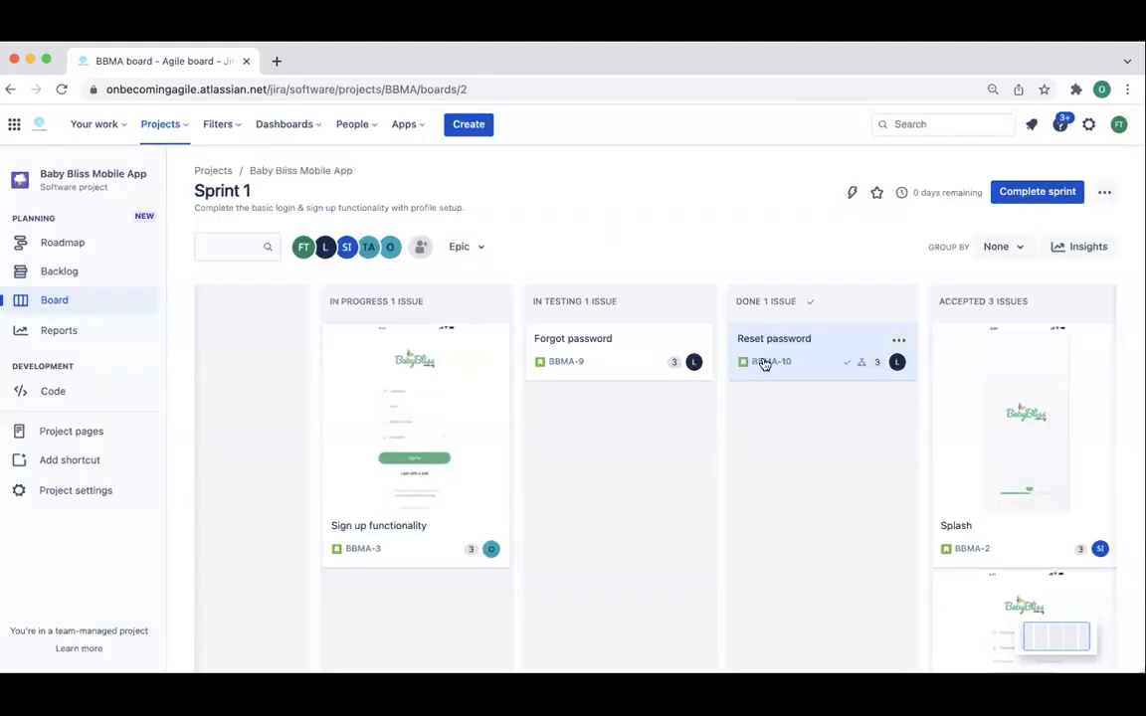
pyautogui.click(1038, 192)
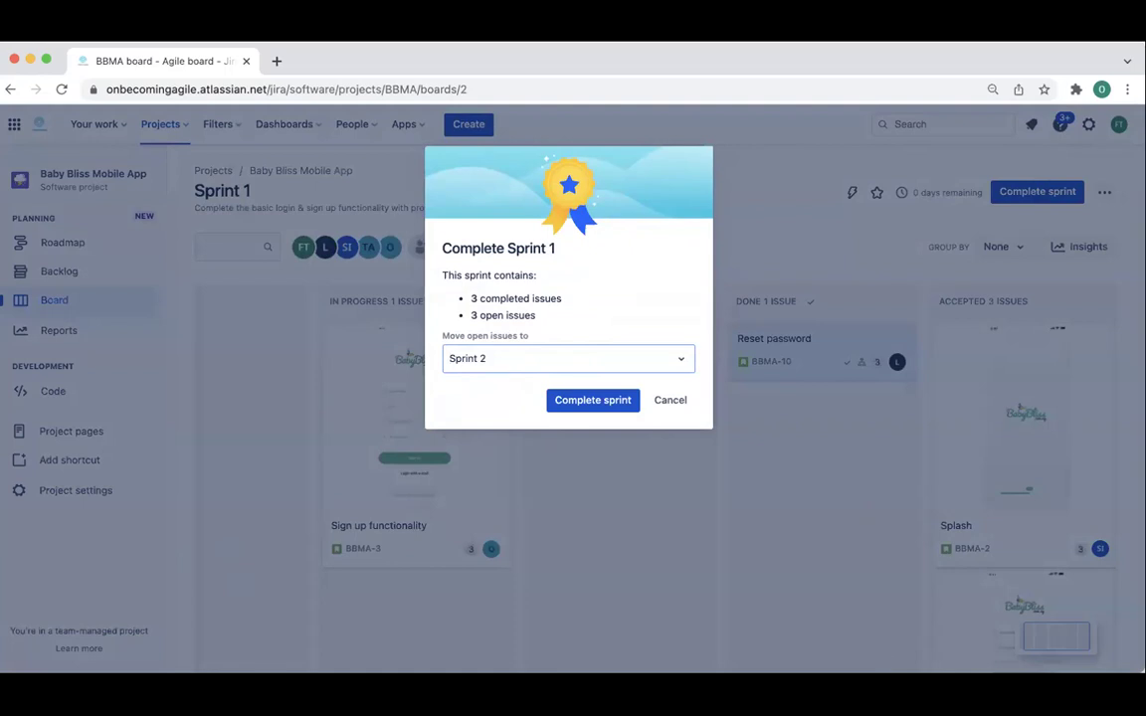
pyautogui.press('Escape')
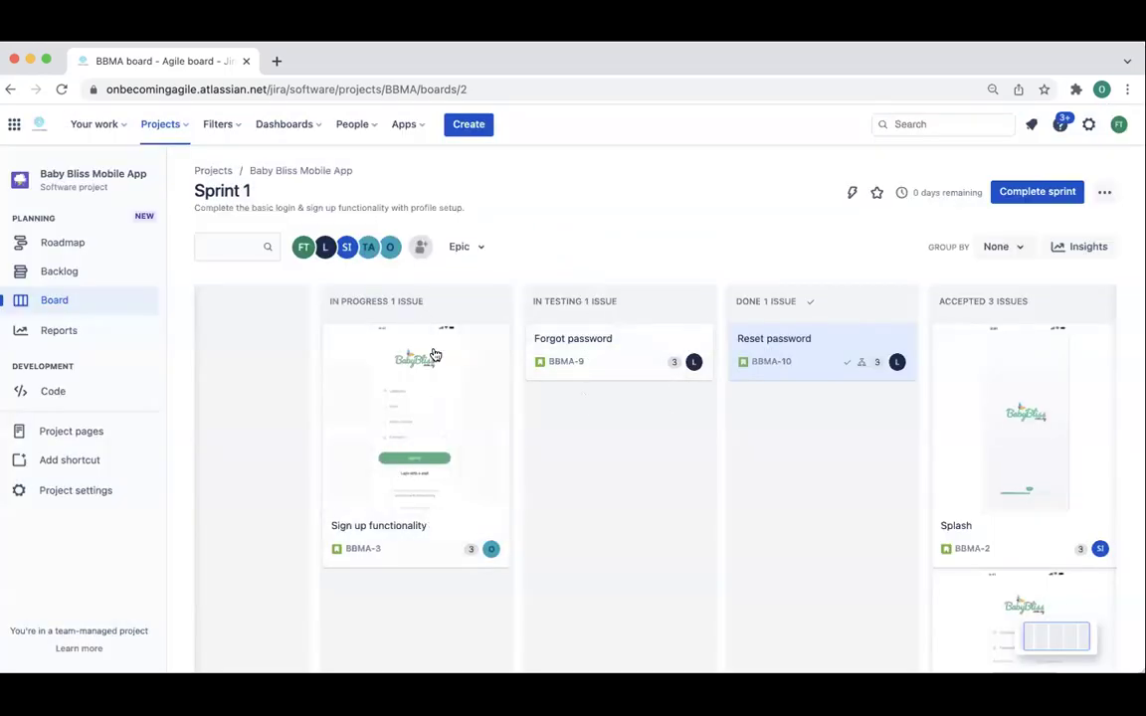
pyautogui.click(1050, 194)
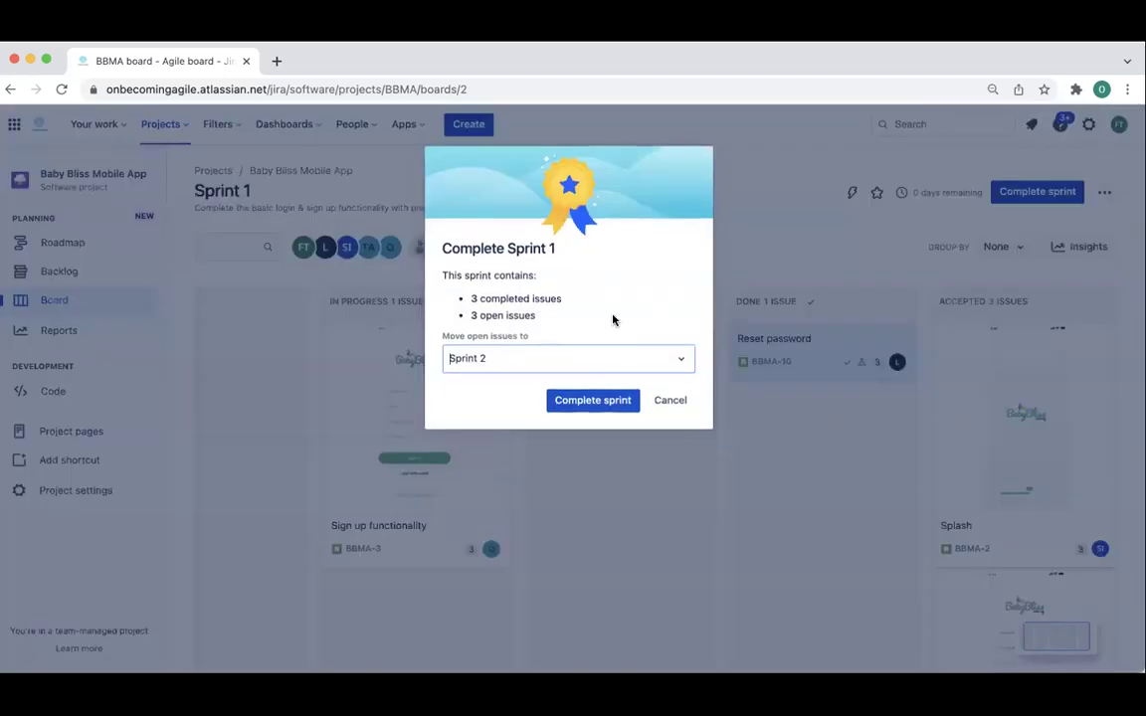
pyautogui.click(668, 401)
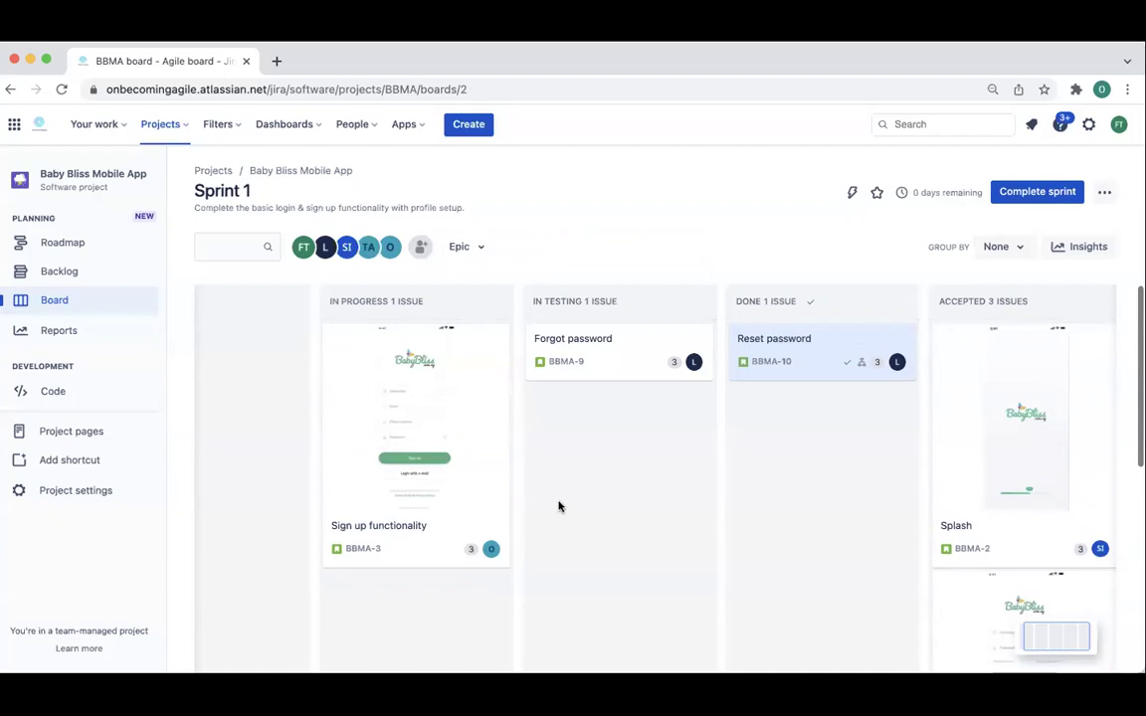
# - Move the Reset password card to Accepted and try to complete Sprint 1
pyautogui.moveTo(792, 348); pyautogui.dragTo(1018, 359)
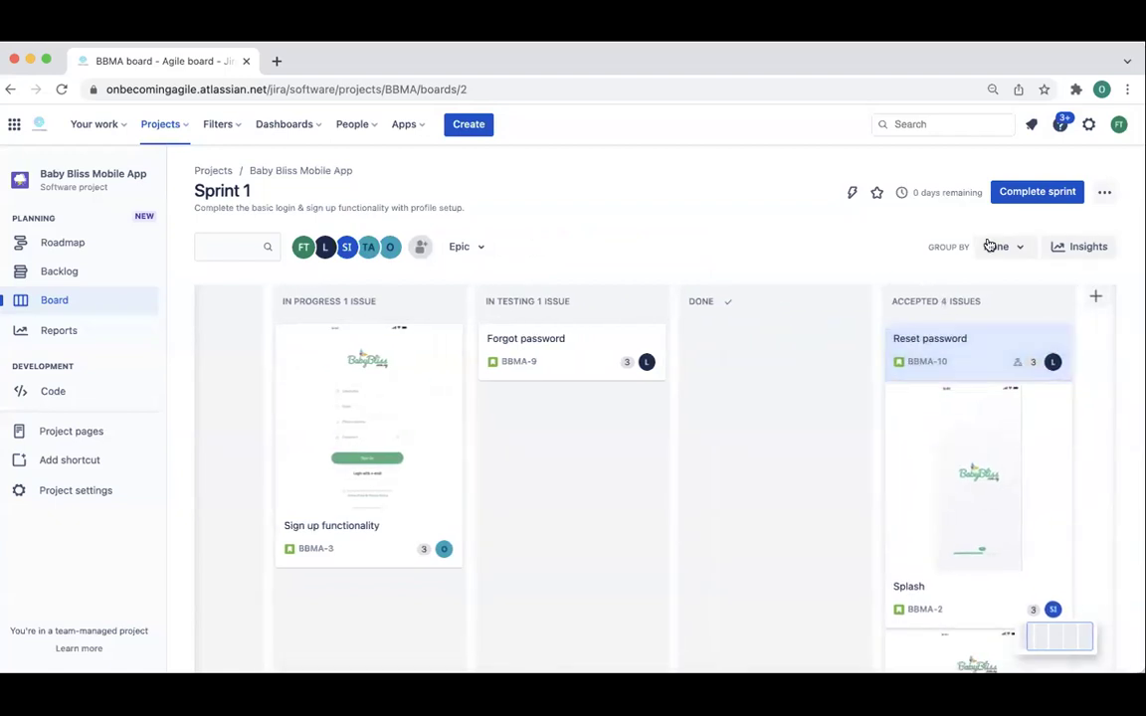
pyautogui.click(1019, 199)
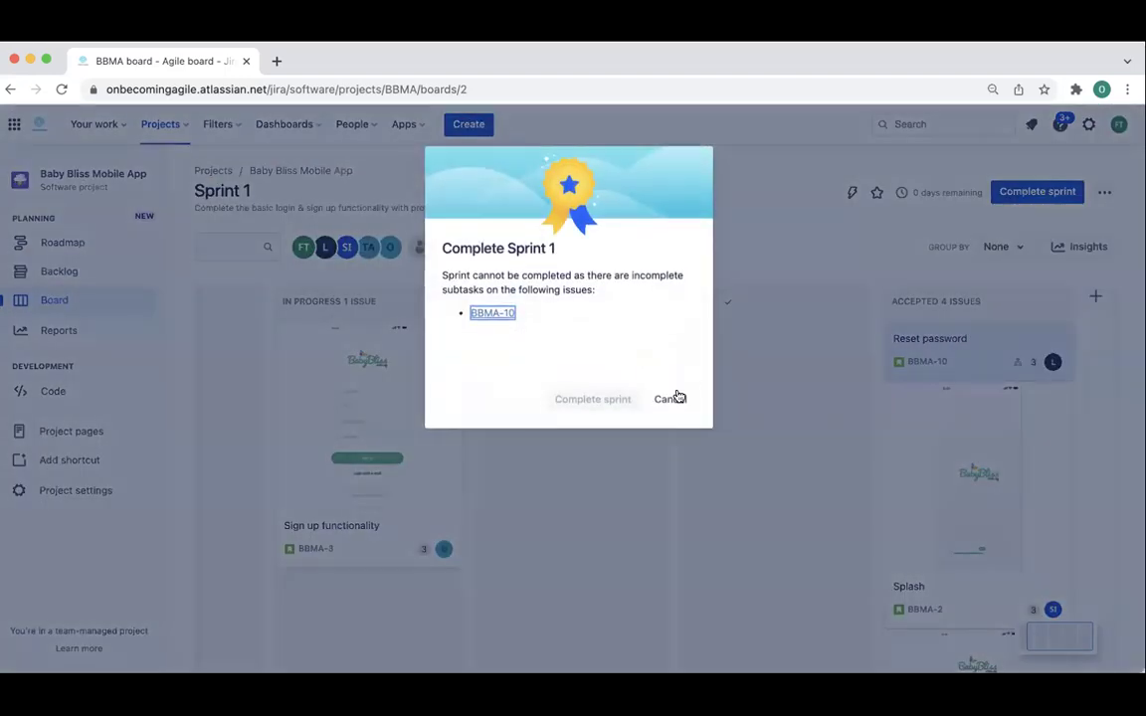
pyautogui.click(670, 398)
# - Move the Reset password card back to Done and check the destination options for Sprint 1's open issues, then cancel completion
pyautogui.moveTo(925, 343); pyautogui.dragTo(772, 348)
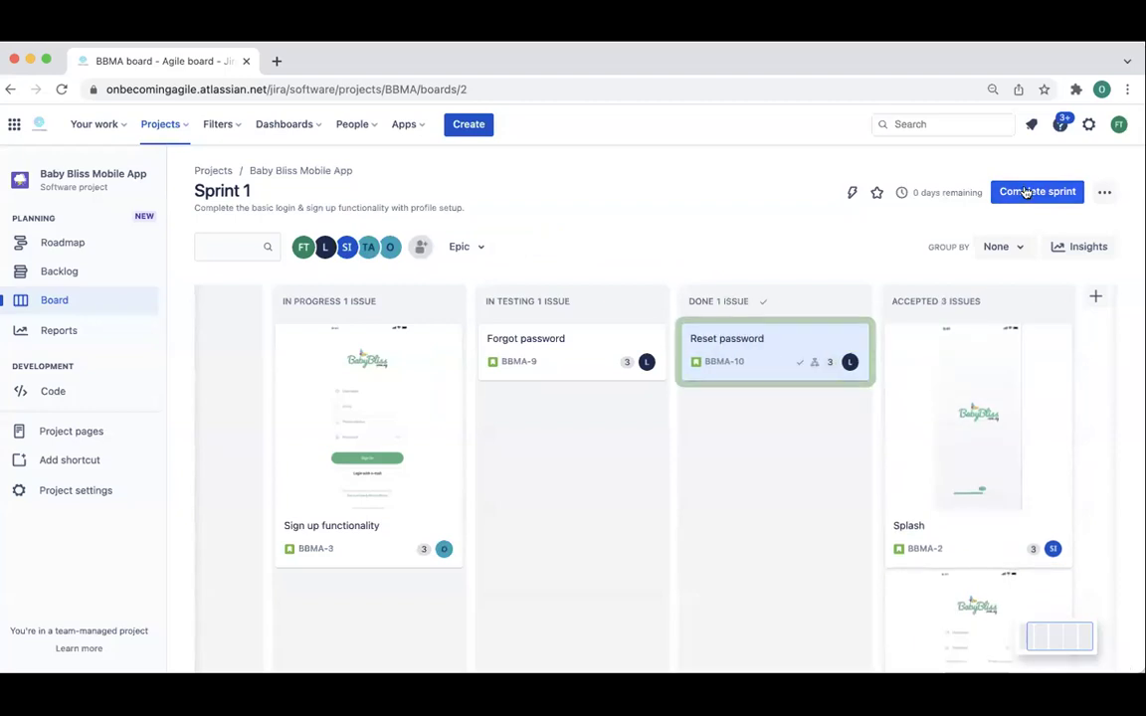
pyautogui.click(1036, 191)
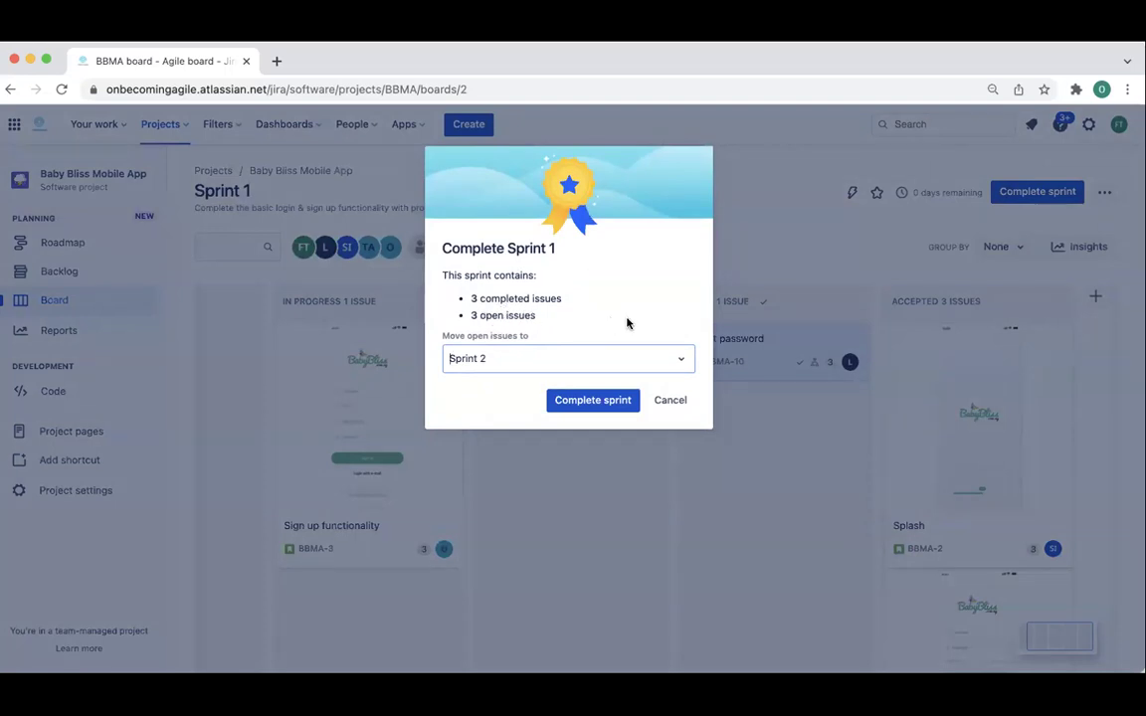
pyautogui.click(677, 356)
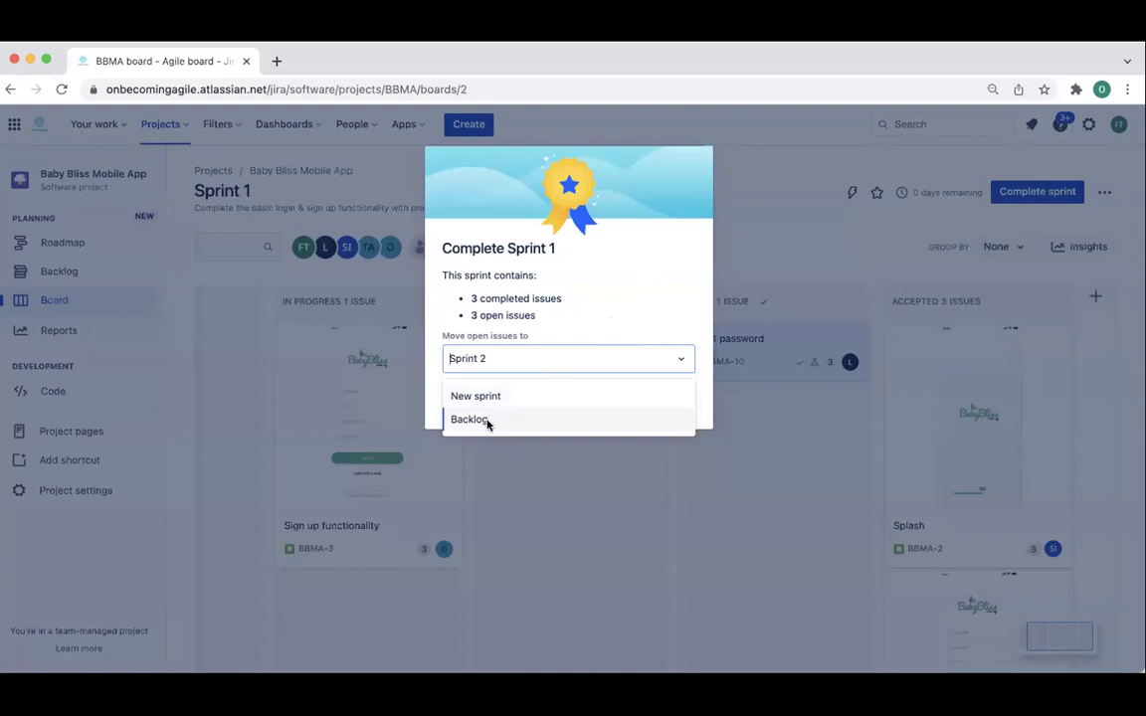
pyautogui.click(629, 181)
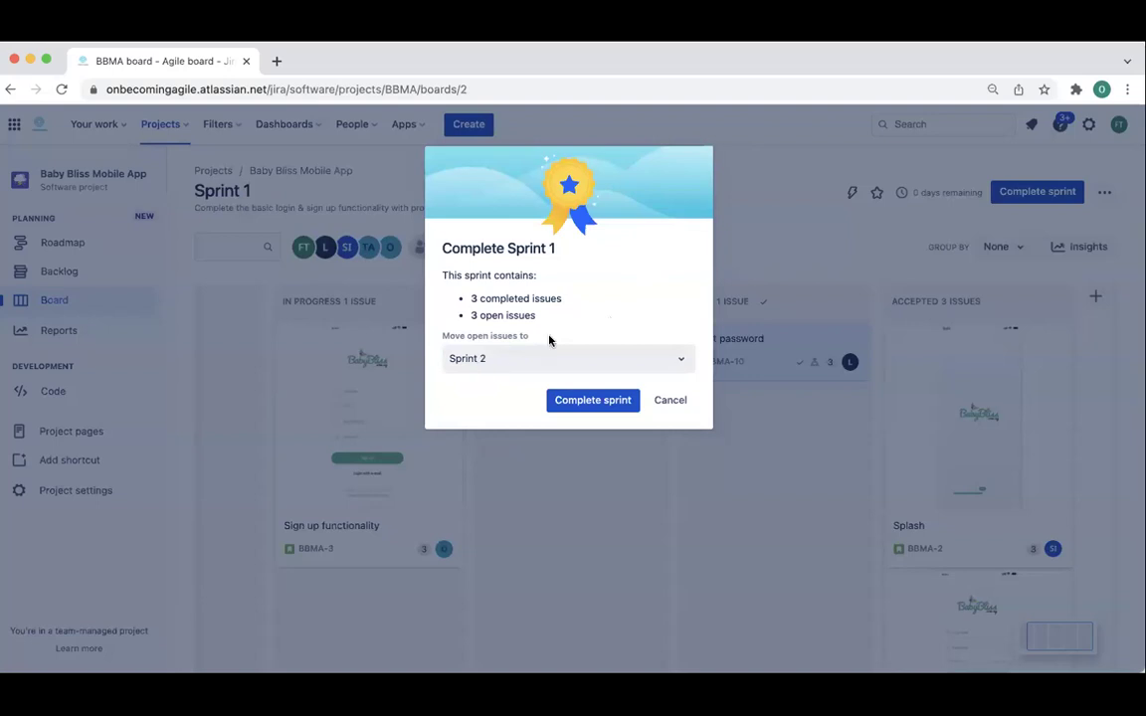
pyautogui.click(667, 402)
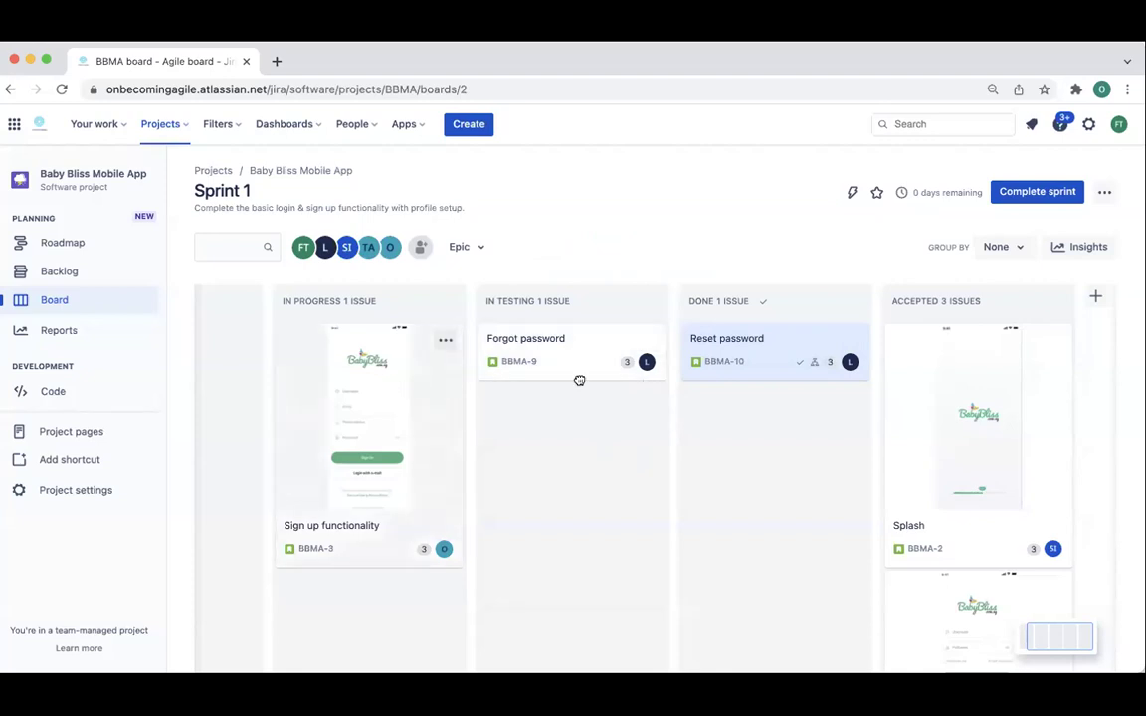
# - Move the Reset password, Sign up functionality and Forgot password cards to Accepted
pyautogui.moveTo(579, 380); pyautogui.dragTo(595, 396)
pyautogui.moveTo(703, 376); pyautogui.dragTo(945, 368)
pyautogui.moveTo(572, 398); pyautogui.dragTo(1002, 389)
pyautogui.moveTo(583, 353); pyautogui.dragTo(962, 363)
# - Try to complete Sprint 1 with all issues in Accepted and open the listed issue BBMA-10
pyautogui.click(1035, 193)
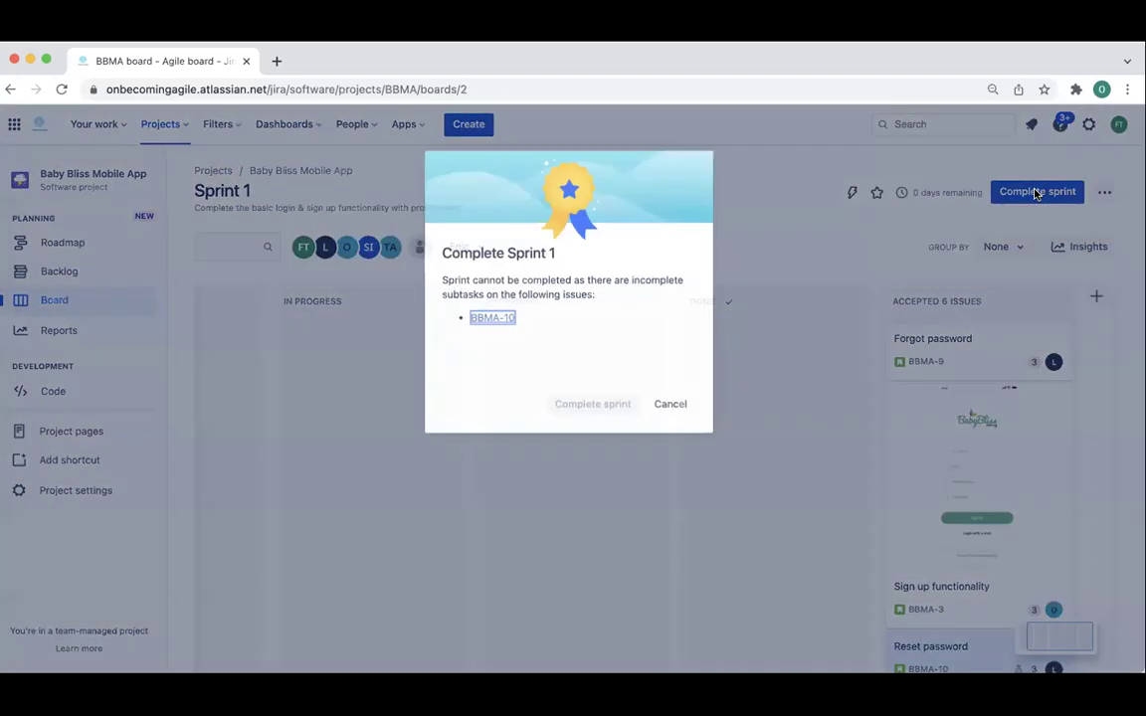
pyautogui.click(670, 399)
pyautogui.scroll(-10, 949, 422)
pyautogui.scroll(10, 950, 422)
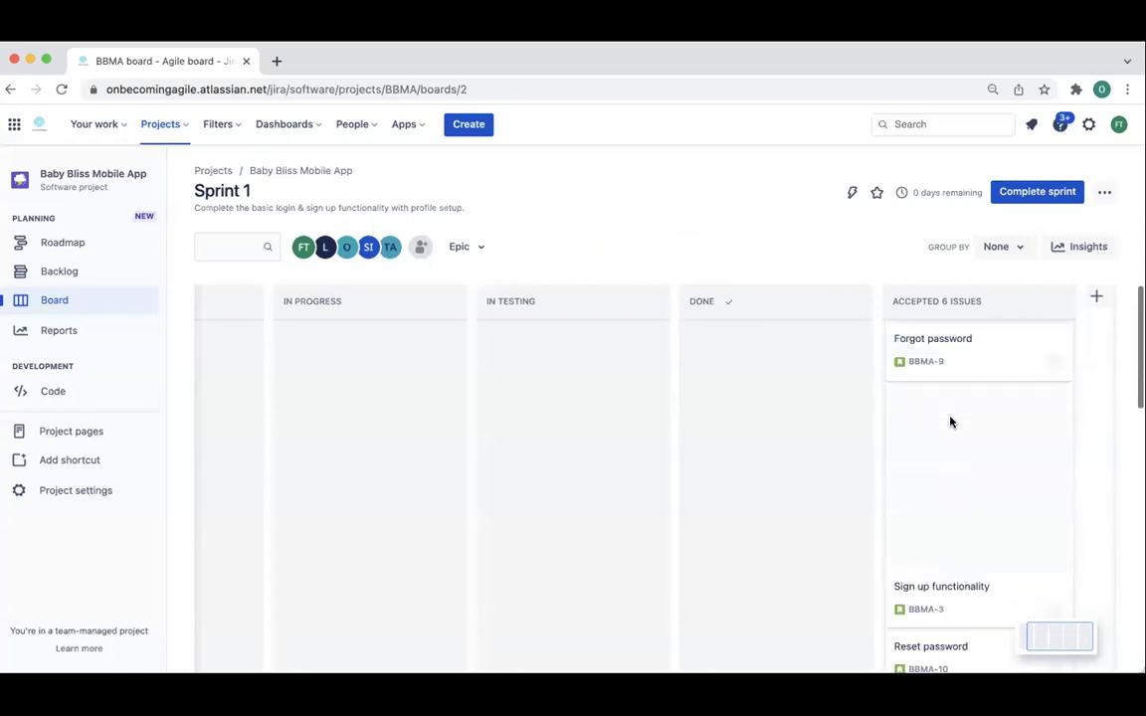
pyautogui.click(1035, 192)
pyautogui.click(493, 315)
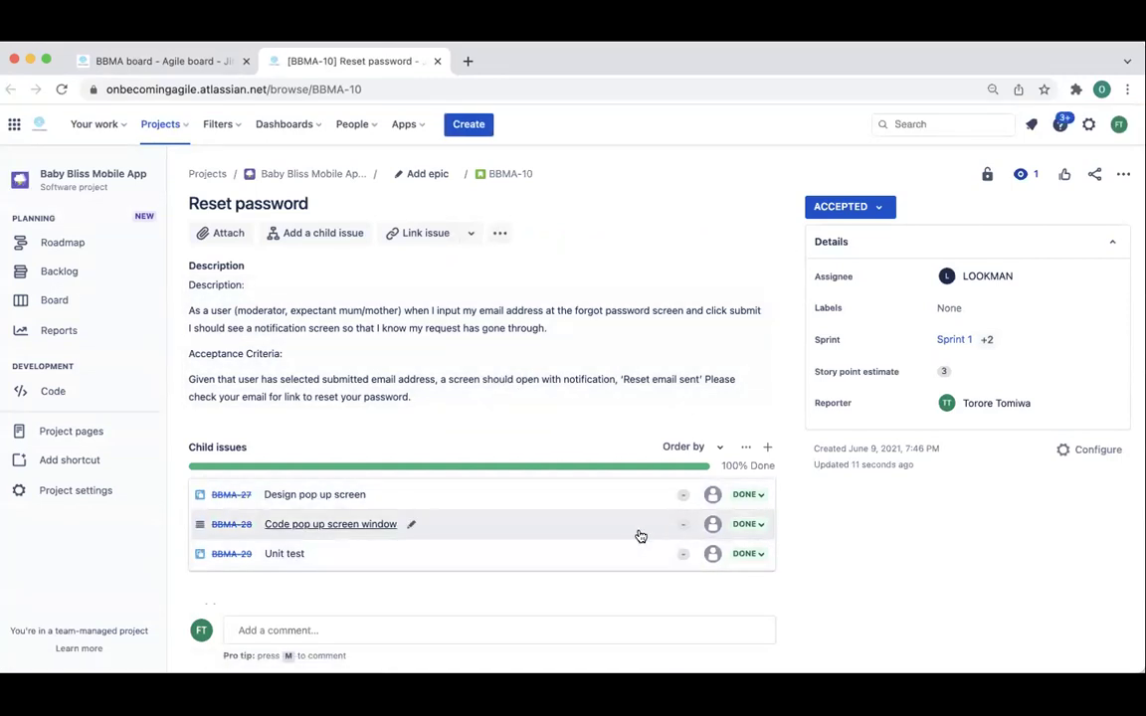
# - Examine the Reset password issue's child issues and the status options of Design pop up screen, then close the issue page
pyautogui.scroll(-2, 640, 534)
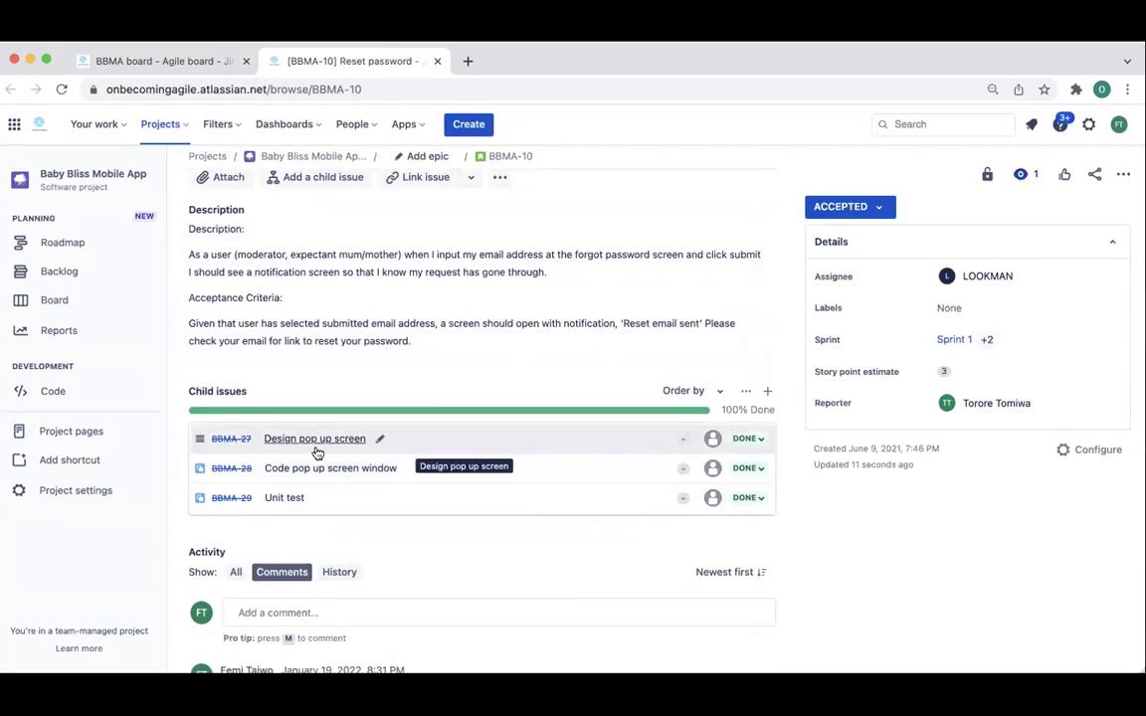
pyautogui.scroll(-1, 668, 476)
pyautogui.scroll(-2, 668, 476)
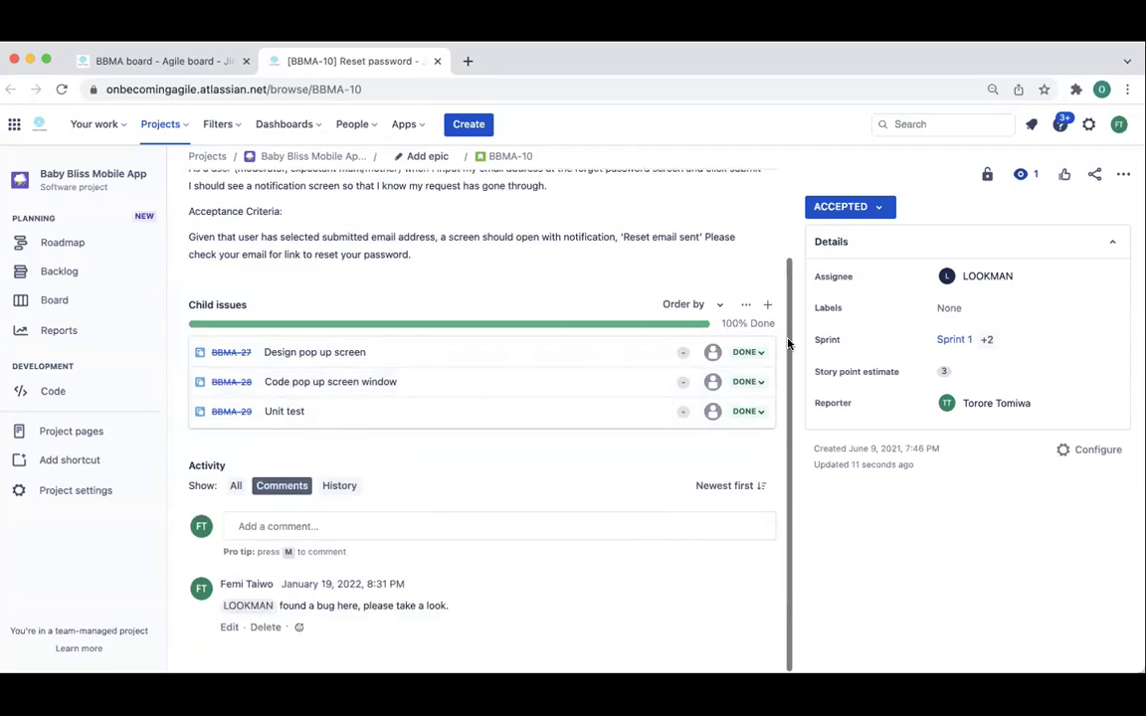
pyautogui.click(748, 352)
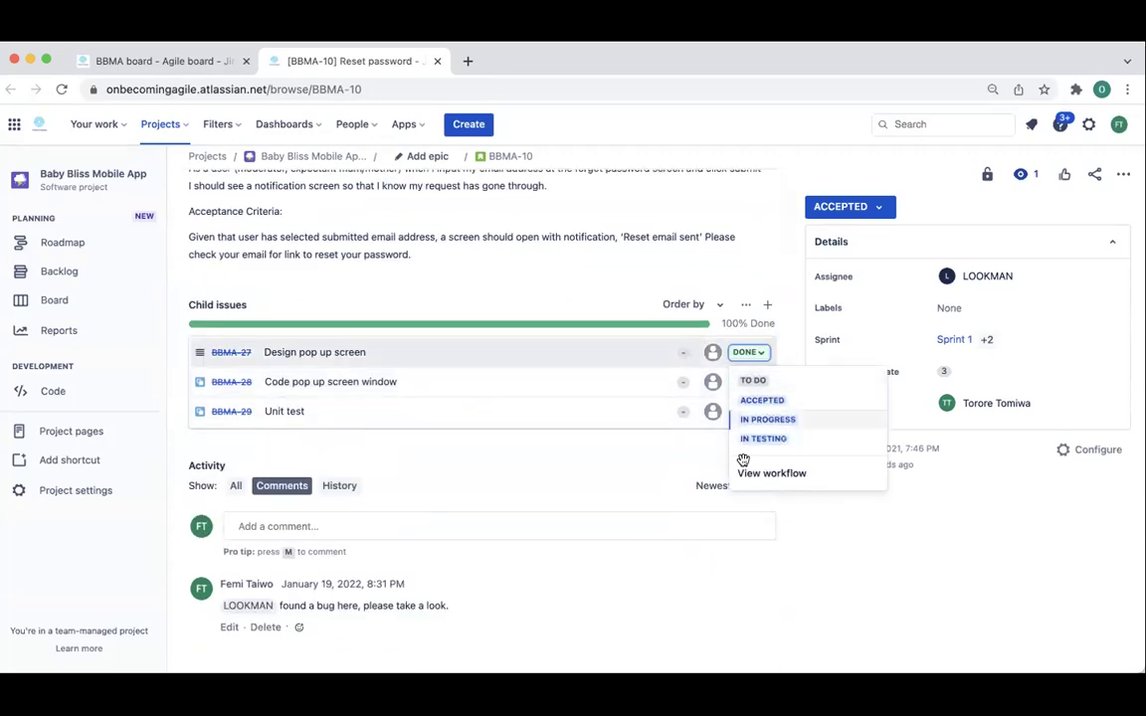
pyautogui.click(906, 552)
pyautogui.scroll(-1, 628, 399)
pyautogui.scroll(4, 628, 399)
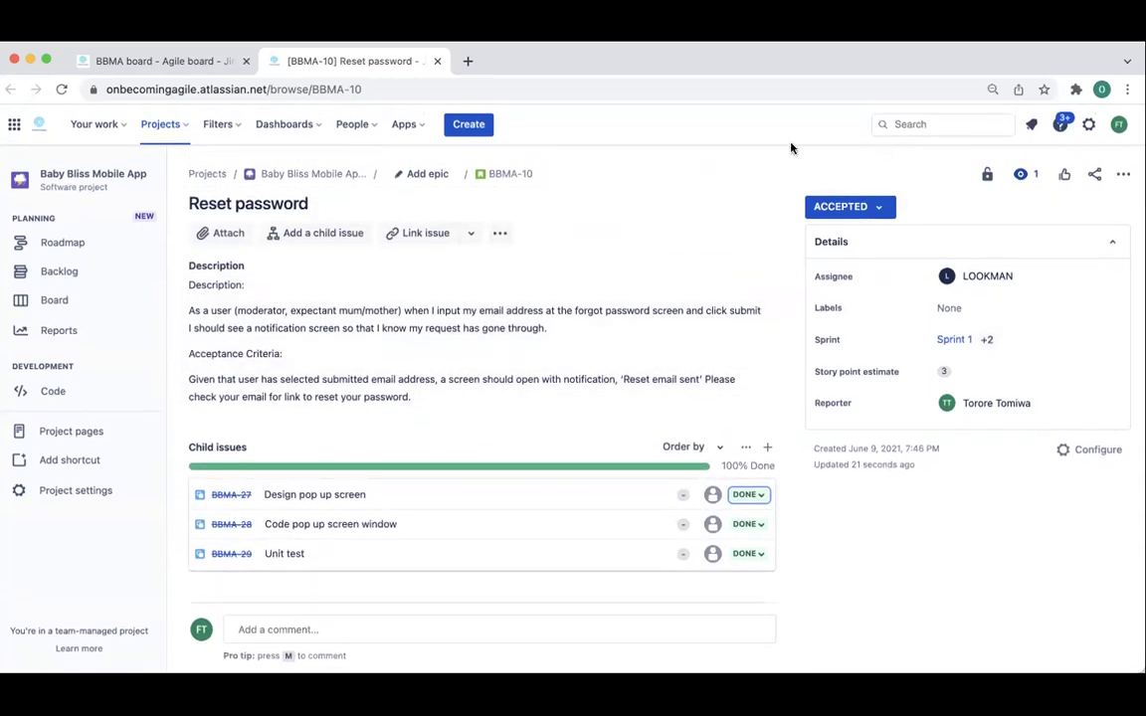
pyautogui.click(437, 61)
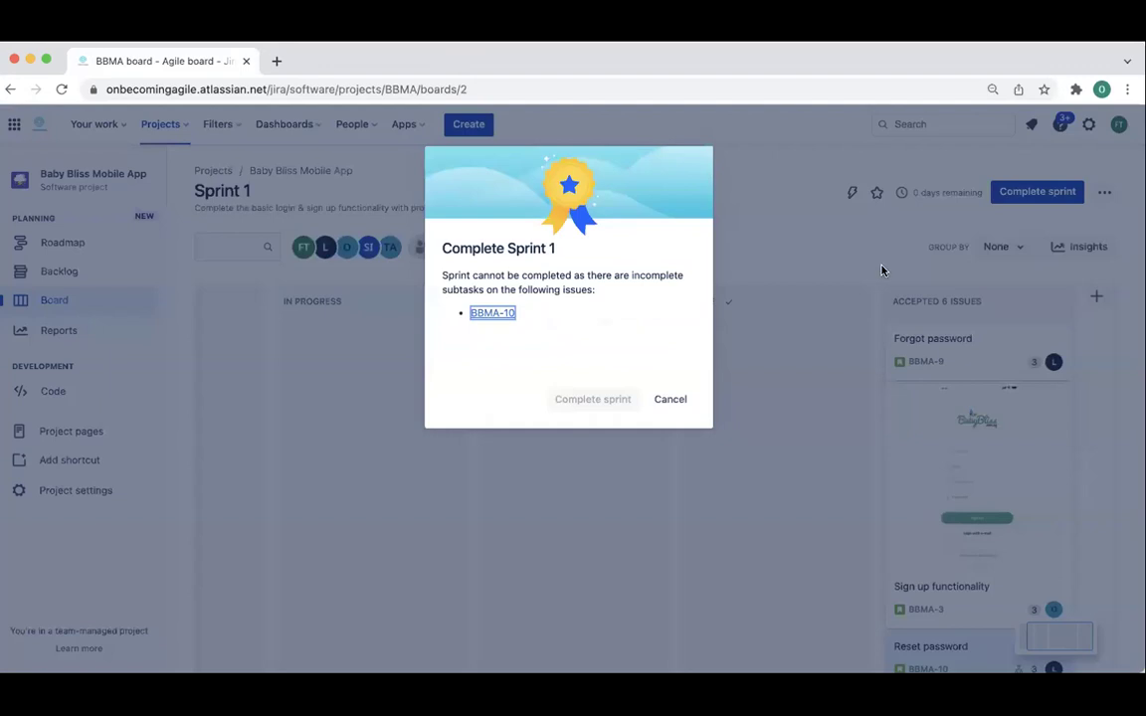
# - Retry completing Sprint 1, cancel the attempt and reload the board
pyautogui.click(666, 396)
pyautogui.click(1048, 192)
pyautogui.click(683, 404)
pyautogui.click(64, 89)
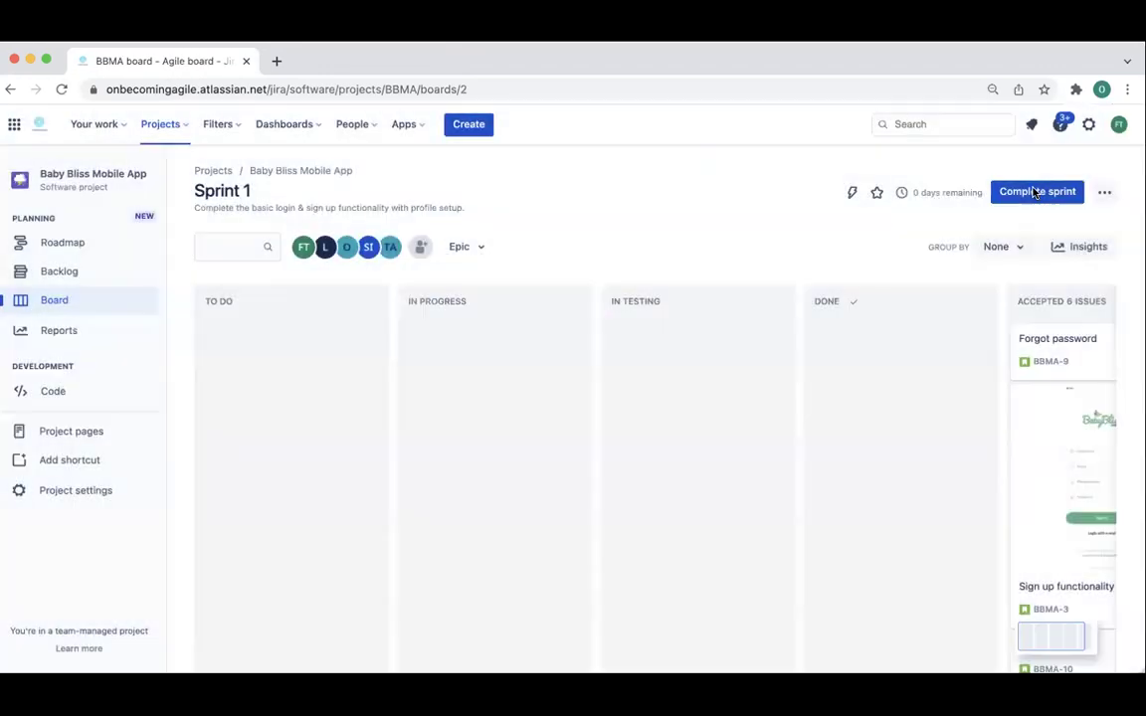
# - Open BBMA-10 from the sprint completion check, set its status to Done and close its page
pyautogui.click(1034, 193)
pyautogui.click(493, 312)
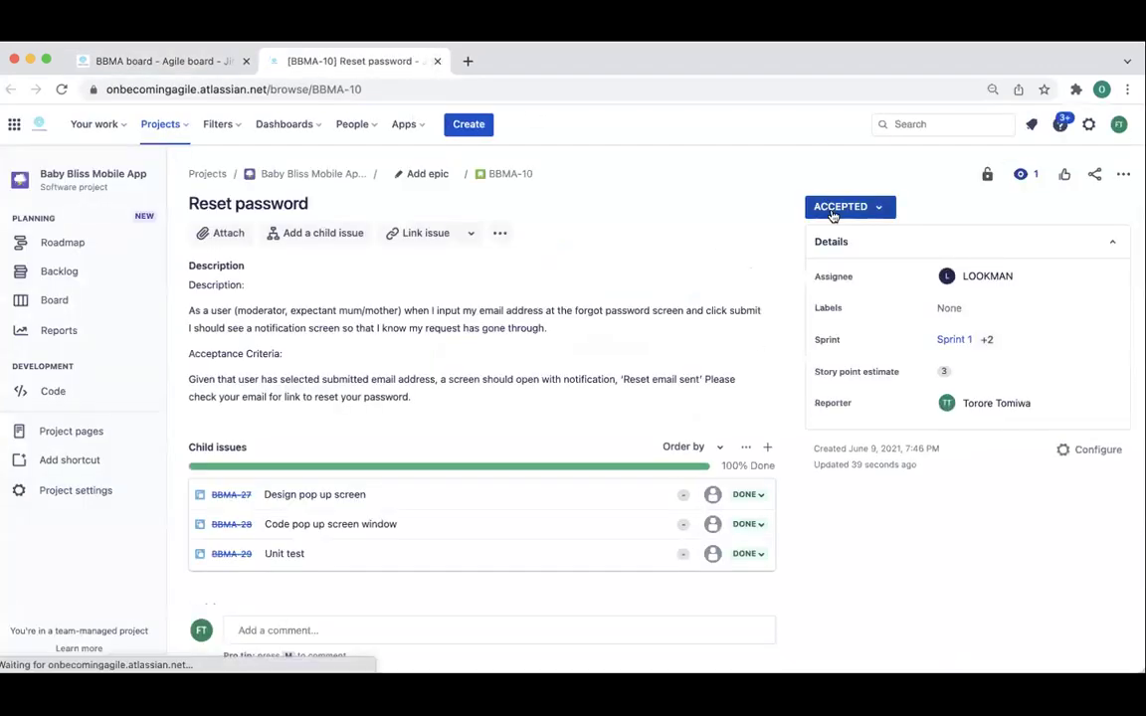
pyautogui.click(843, 206)
pyautogui.click(828, 298)
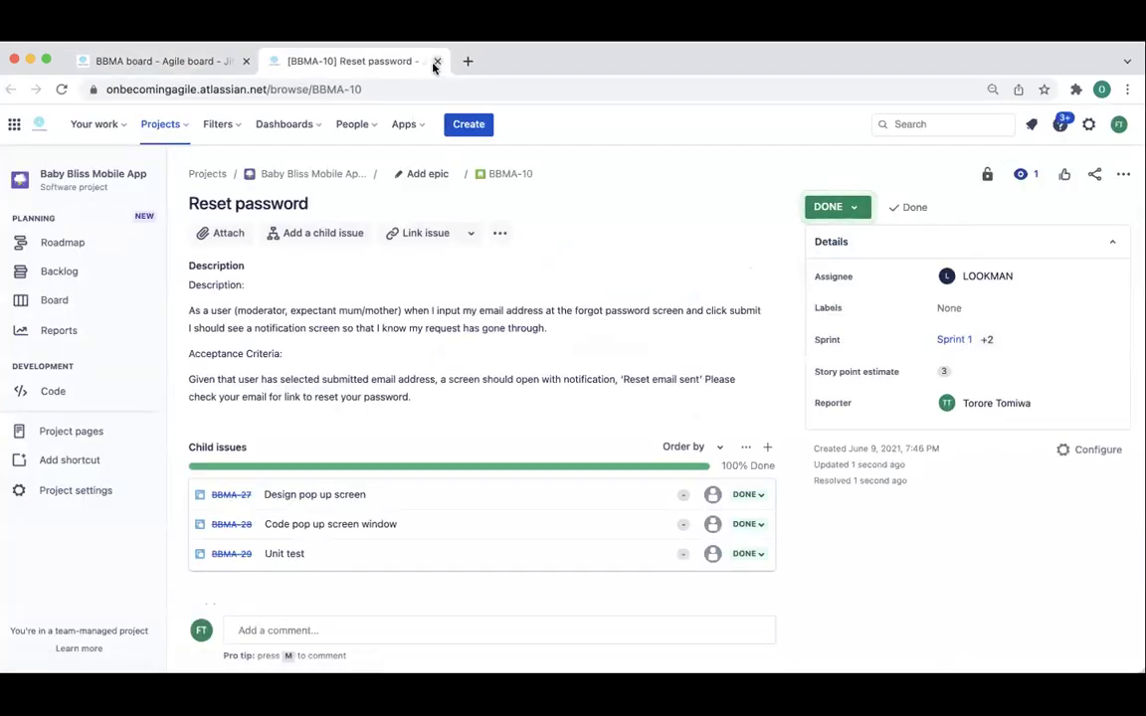
pyautogui.click(437, 61)
# - Complete Sprint 1, moving the open issues to the Backlog
pyautogui.click(670, 399)
pyautogui.click(1035, 192)
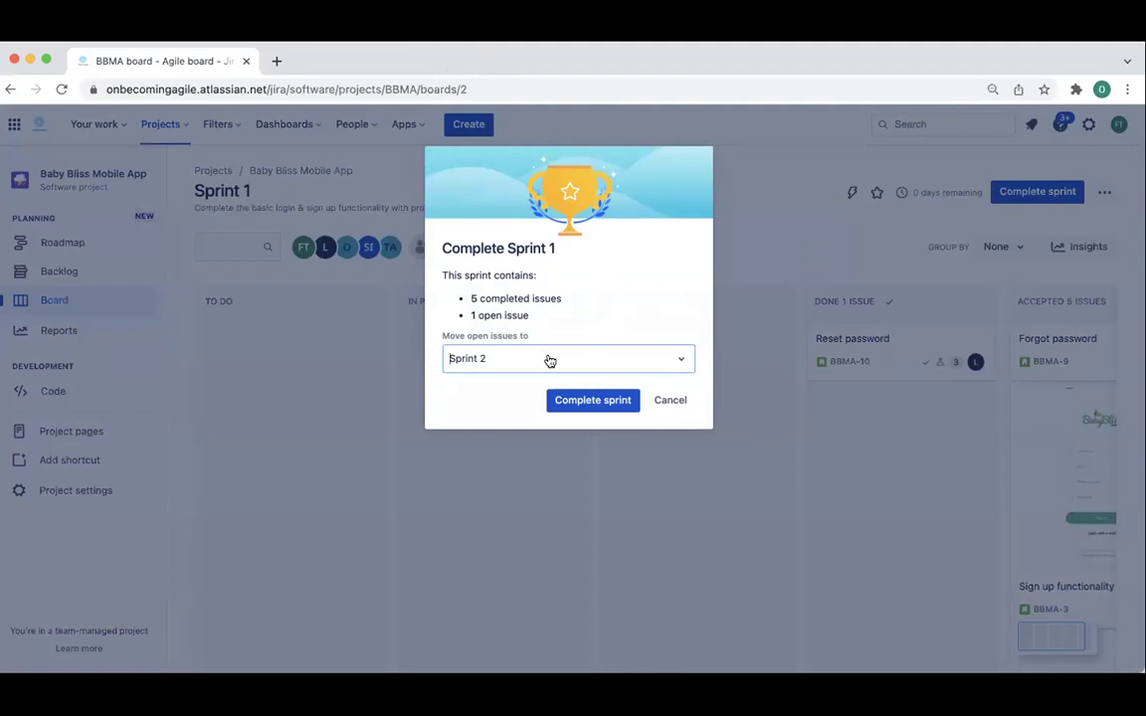
pyautogui.click(682, 360)
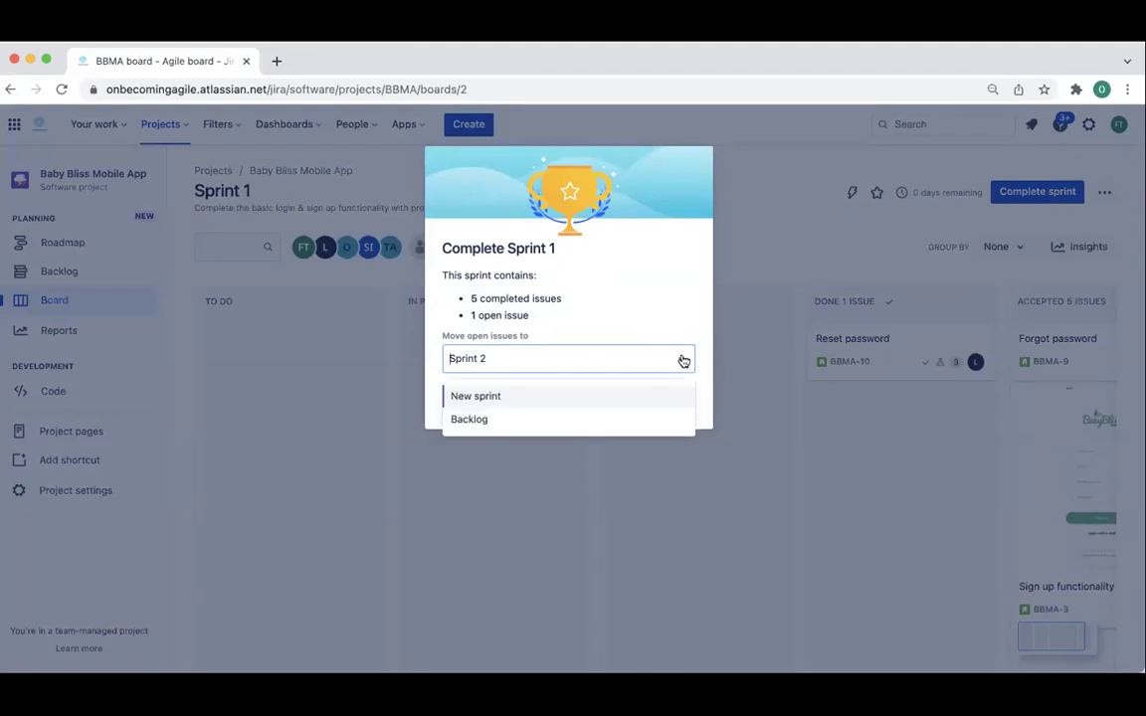
pyautogui.click(505, 420)
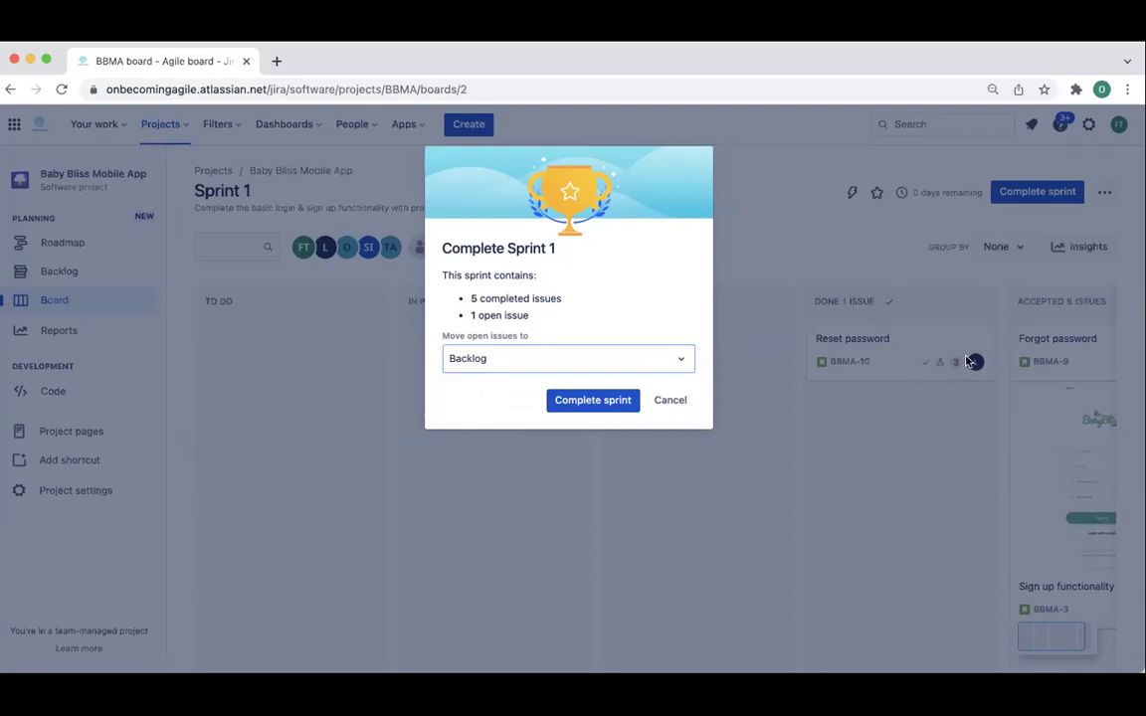
pyautogui.click(591, 402)
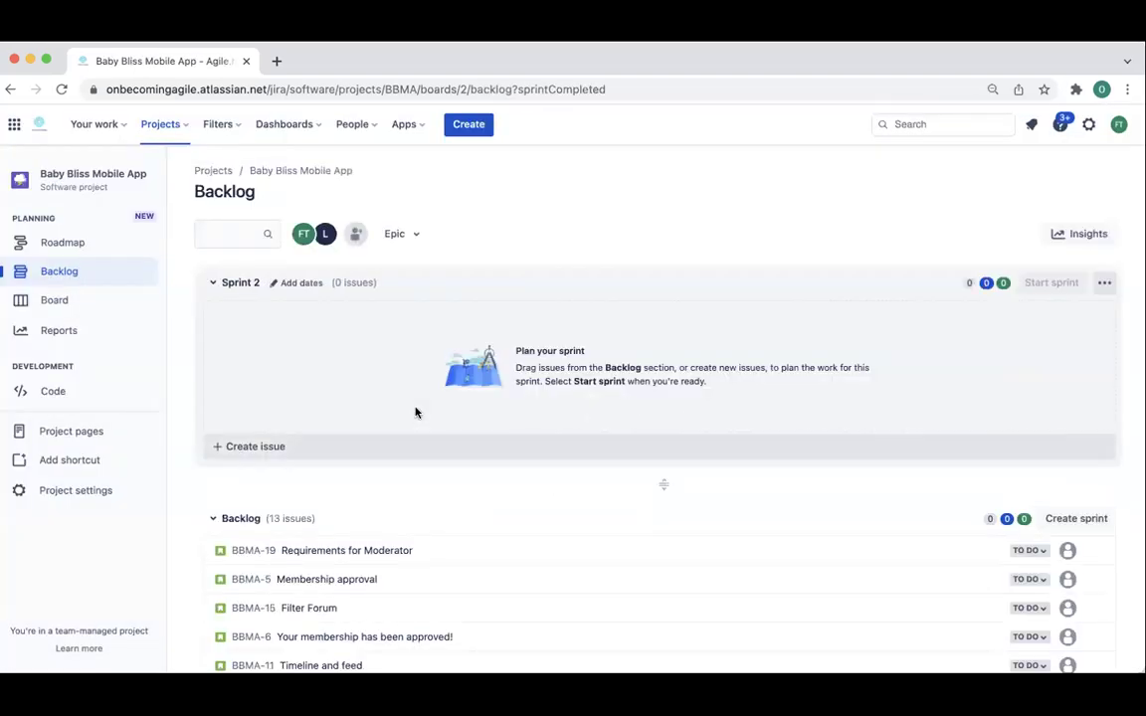
# - Look through the issues in the backlog and open the project's reports overview
pyautogui.scroll(-5, 454, 351)
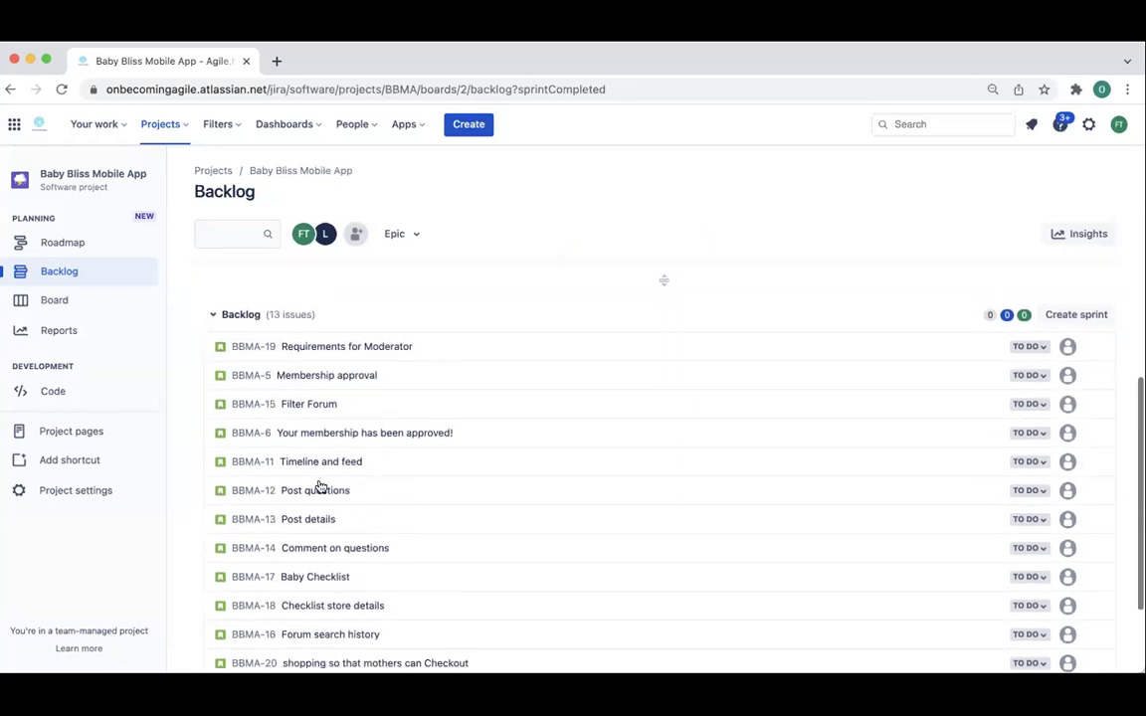
pyautogui.scroll(5, 333, 487)
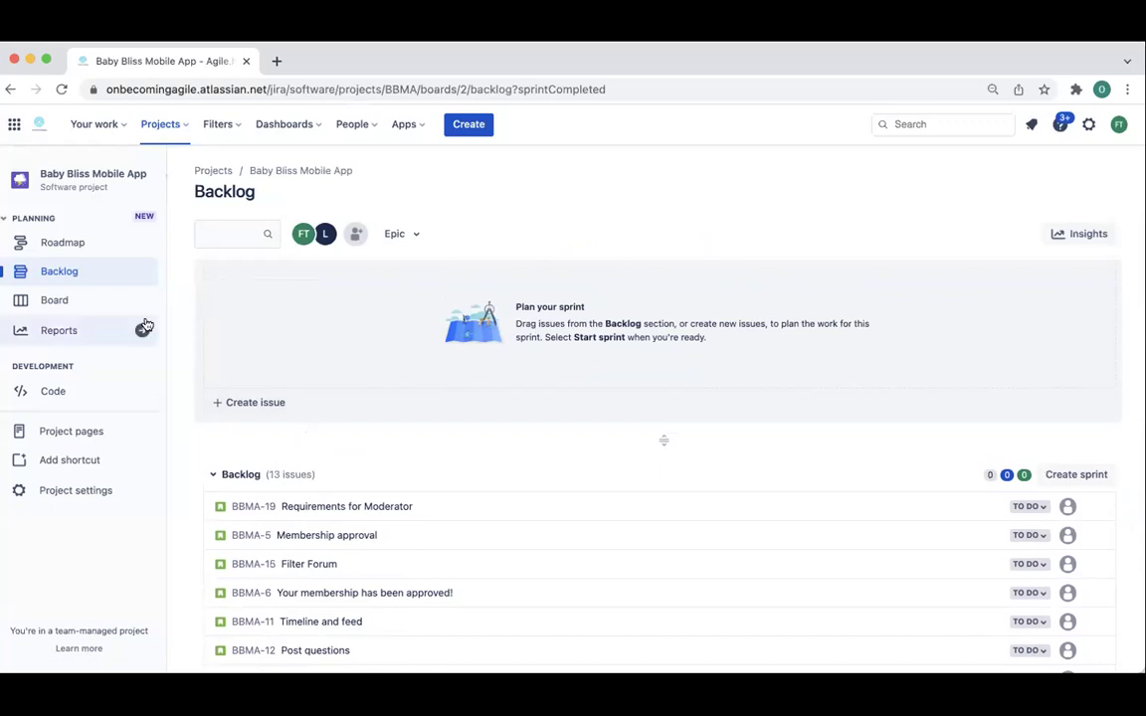
pyautogui.click(57, 333)
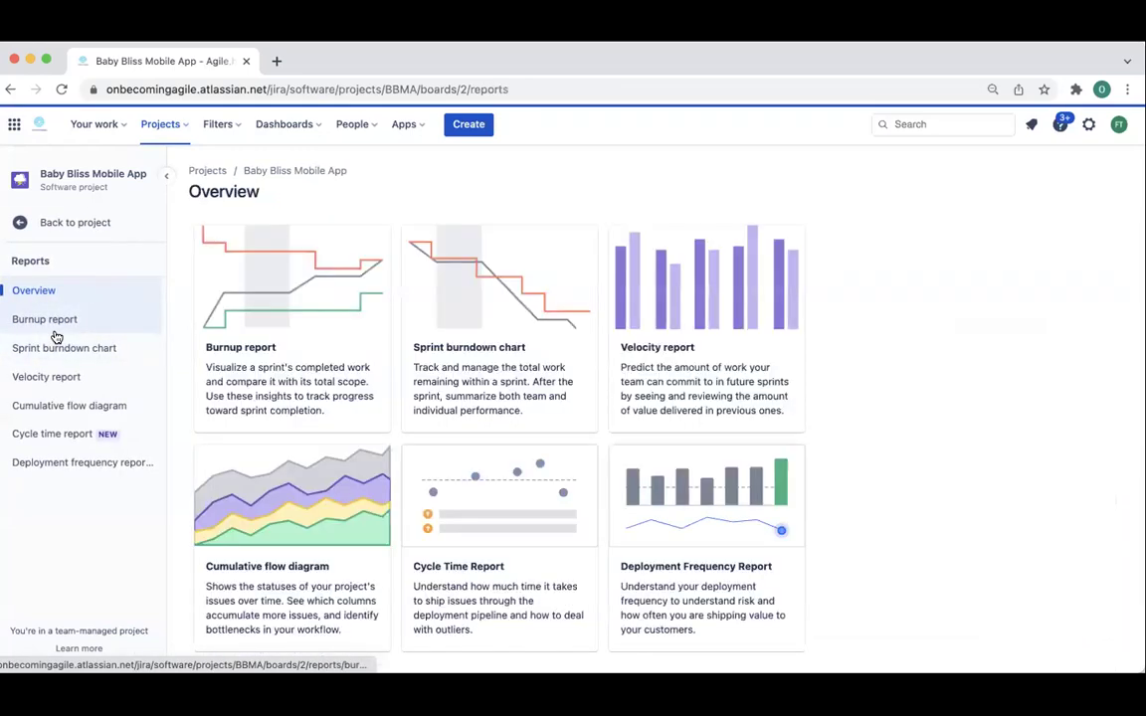
# - Open the Velocity report and compare the commitment with the completed story points for each sprint
pyautogui.scroll(-1, 517, 345)
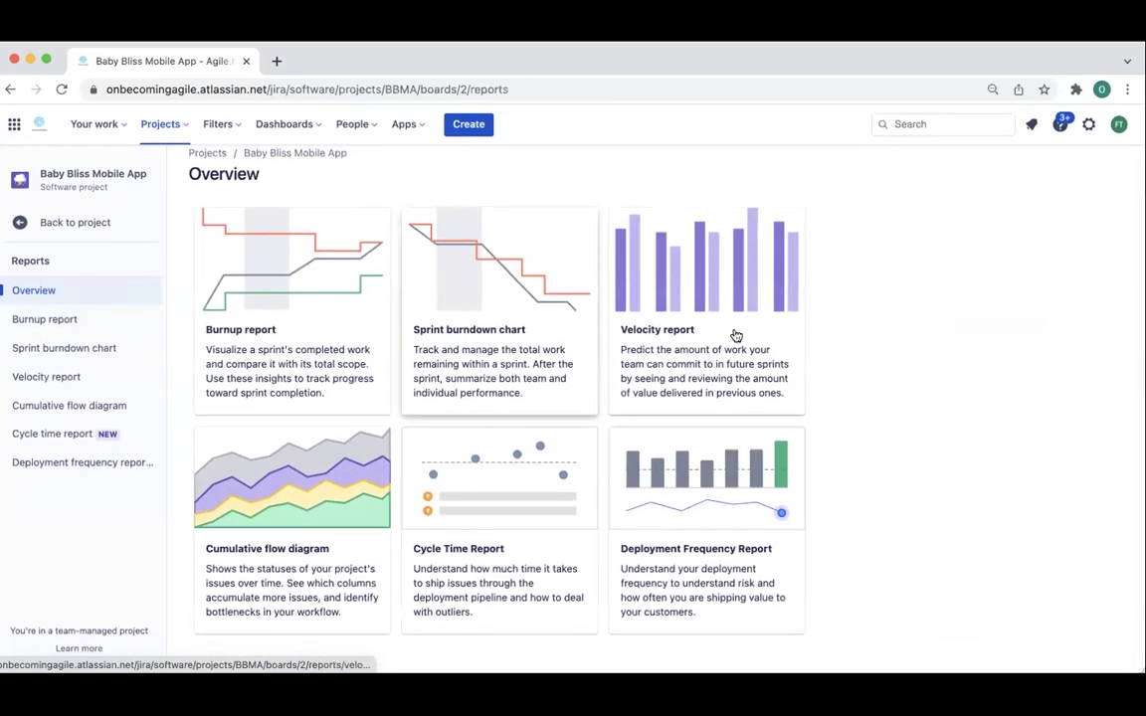
pyautogui.click(699, 343)
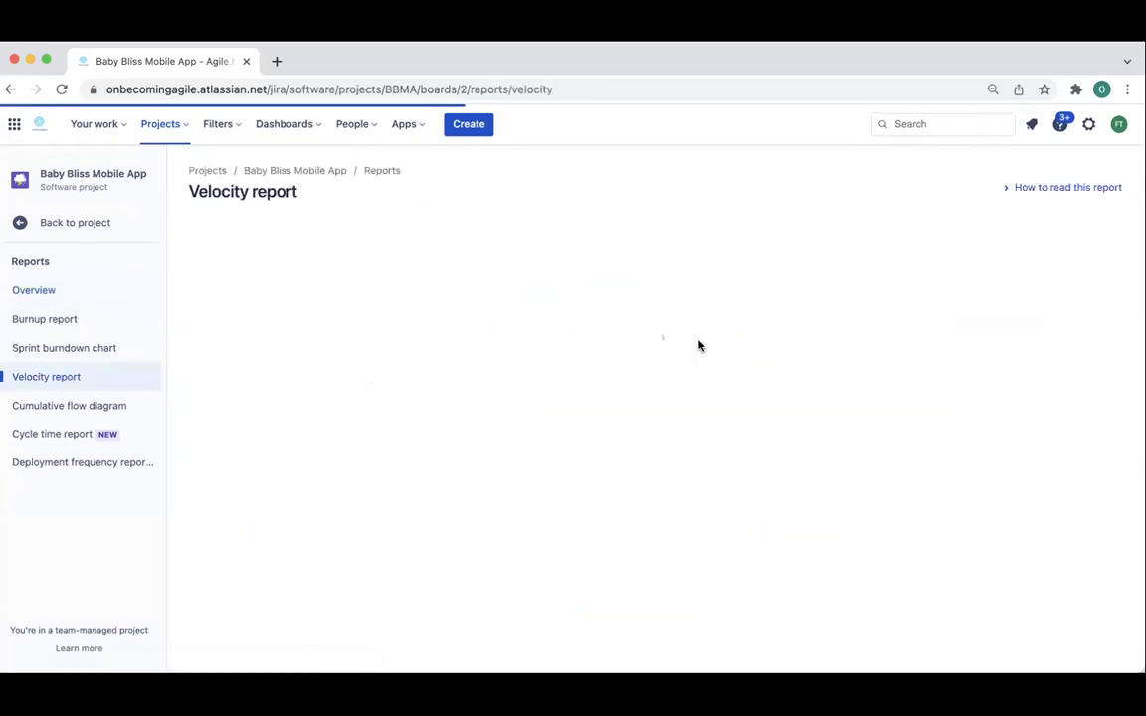
pyautogui.moveTo(1063, 450)
pyautogui.scroll(-1, 990, 457)
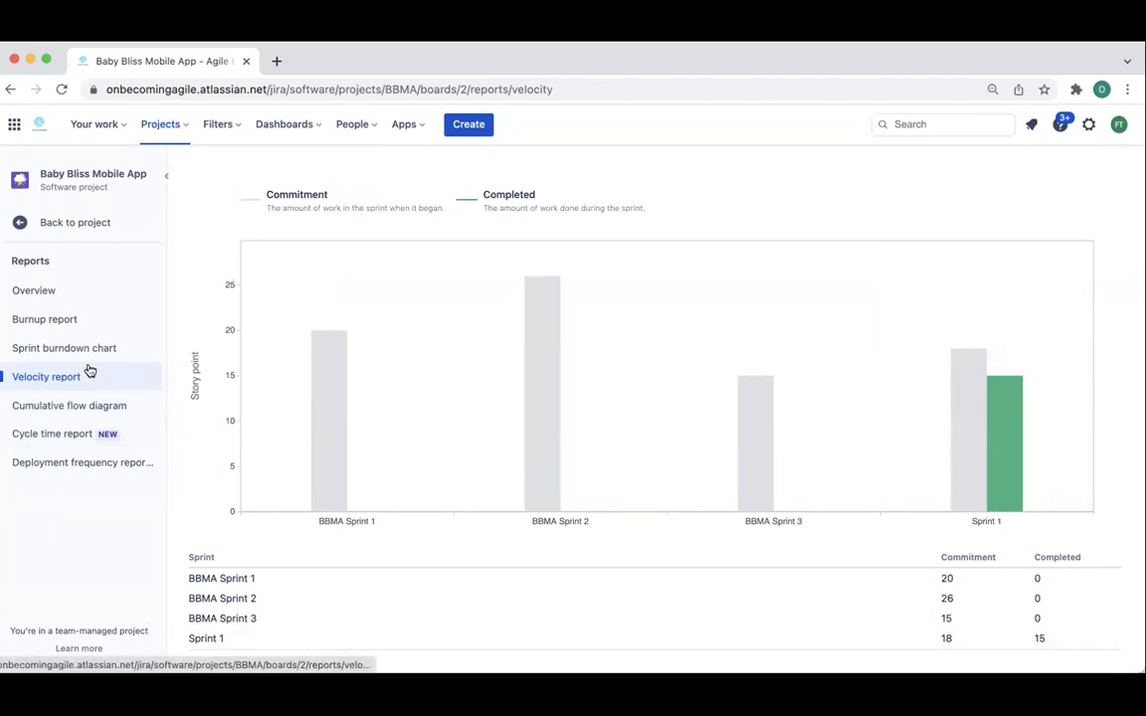
# - Return to the project, reopen the reports overview and look through the available report types
pyautogui.click(57, 225)
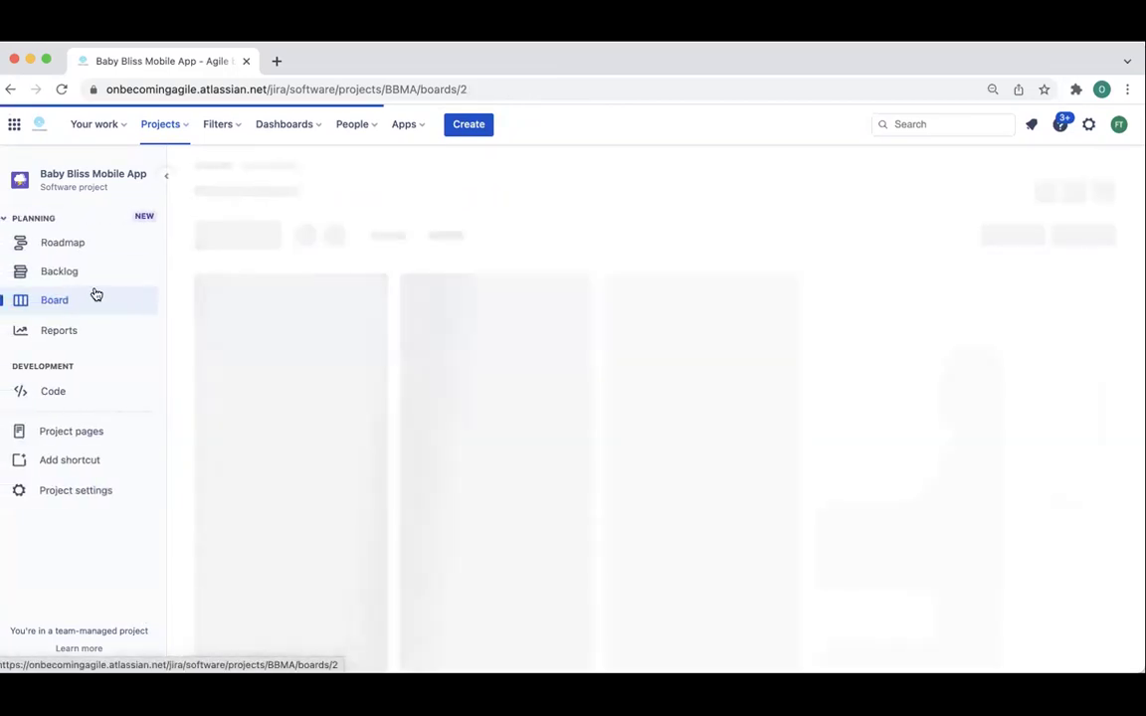
pyautogui.click(58, 332)
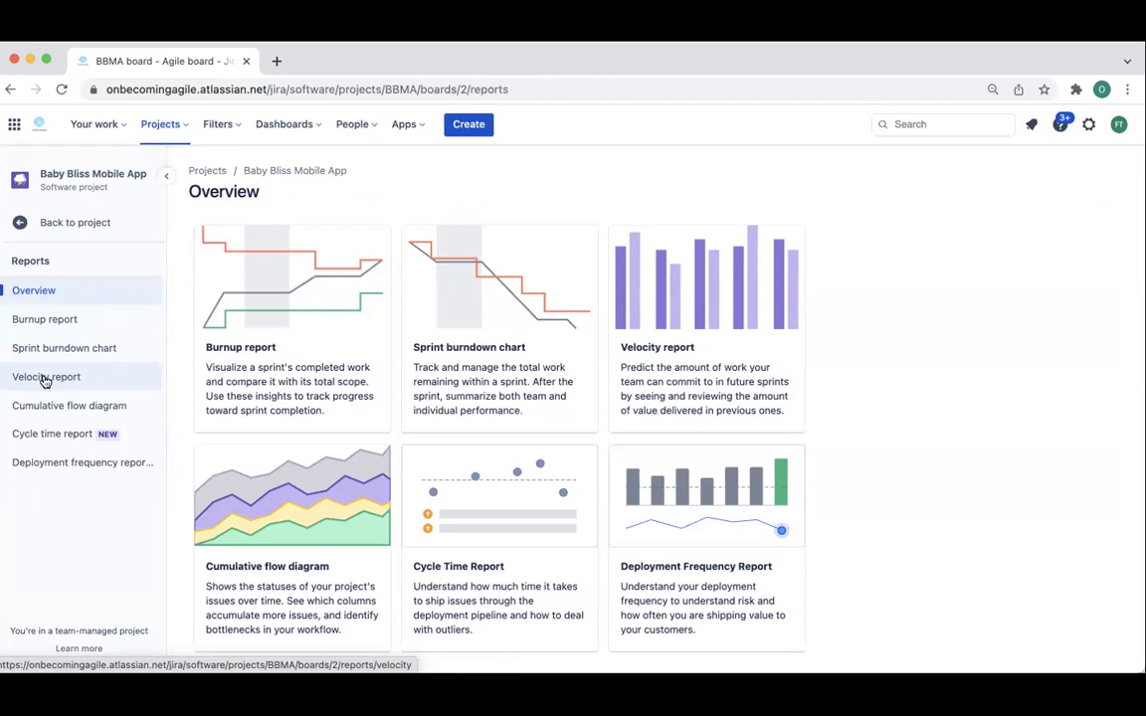
pyautogui.scroll(-1, 617, 448)
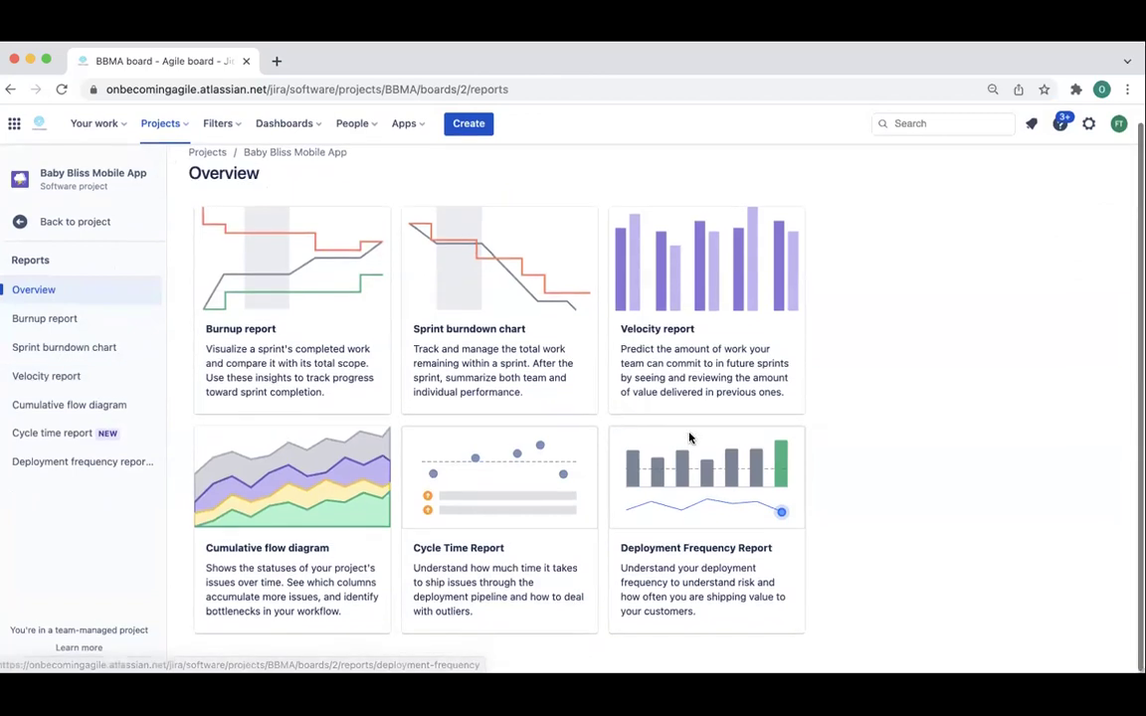
pyautogui.scroll(1, 219, 388)
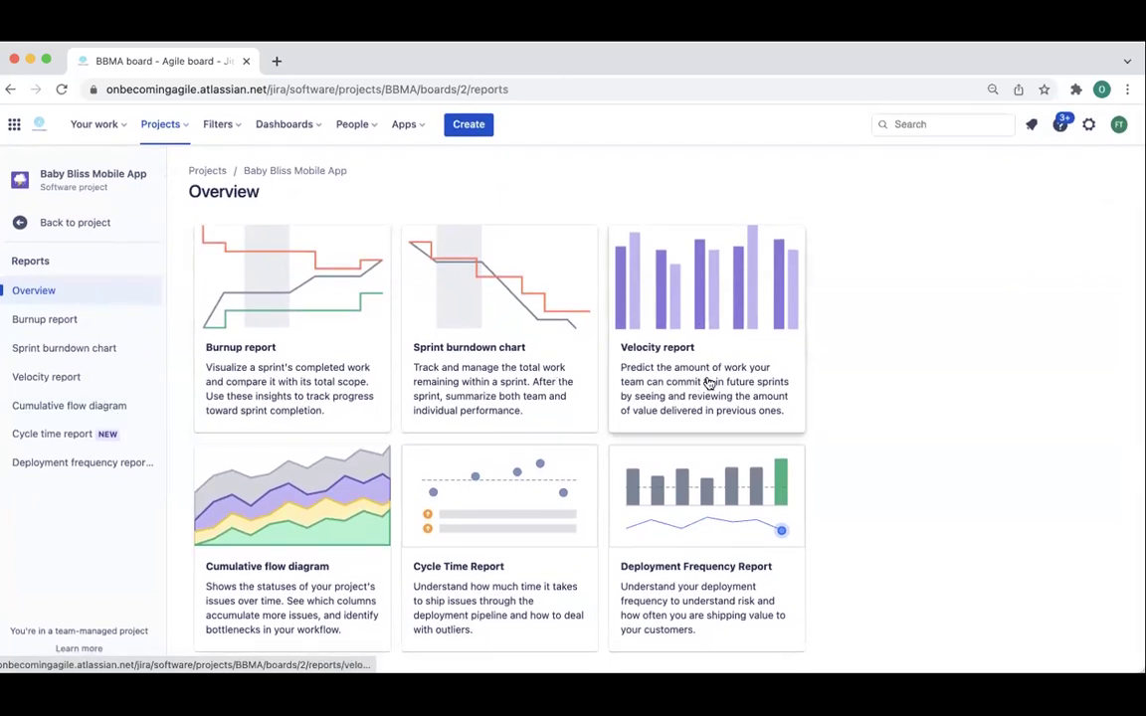
# - Leave the reports for the project's backlog and examine the empty Sprint 2 and the issues waiting in the Backlog
pyautogui.click(52, 224)
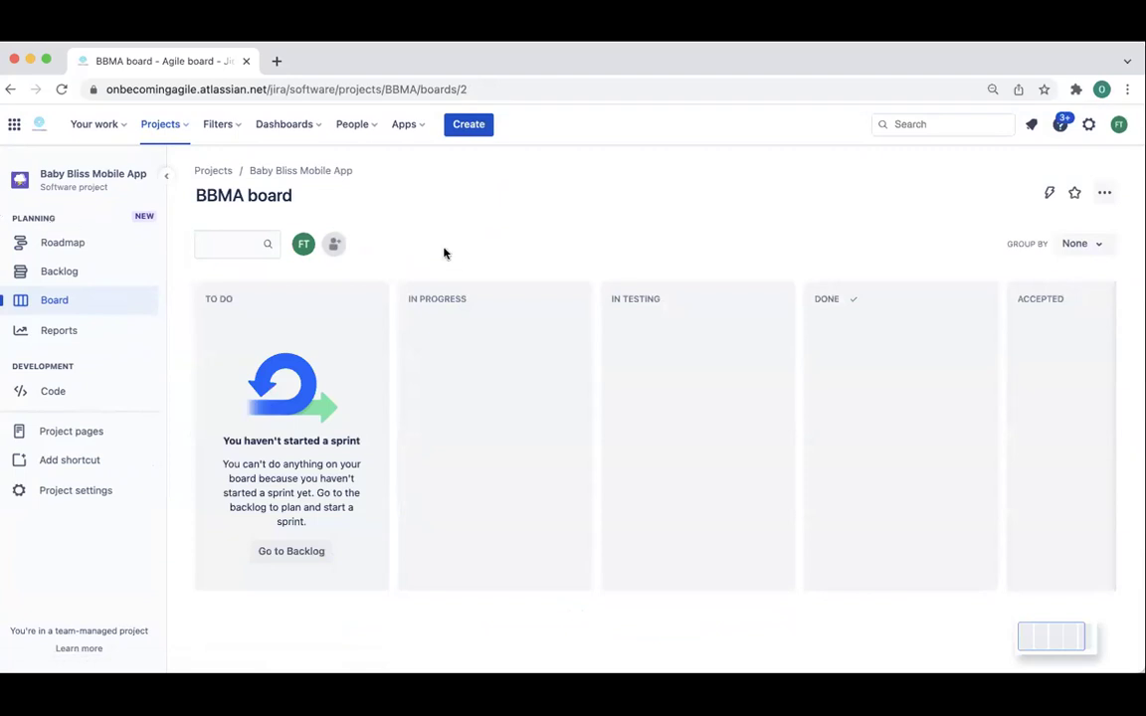
pyautogui.click(51, 275)
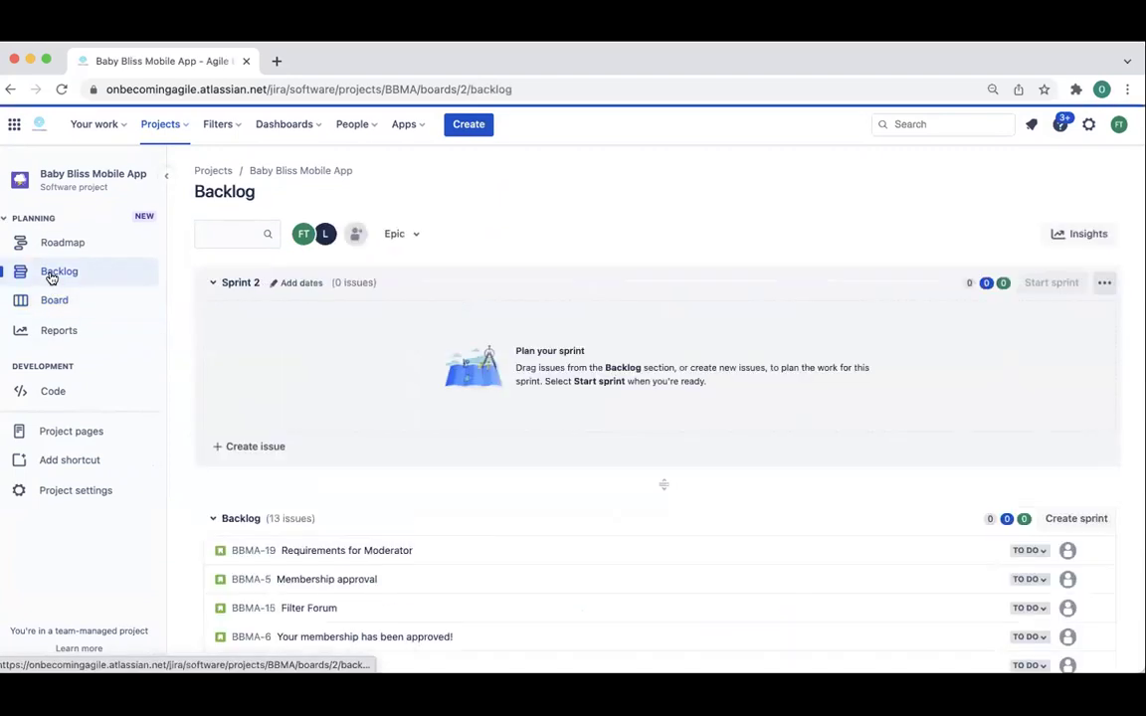
pyautogui.scroll(-3, 417, 542)
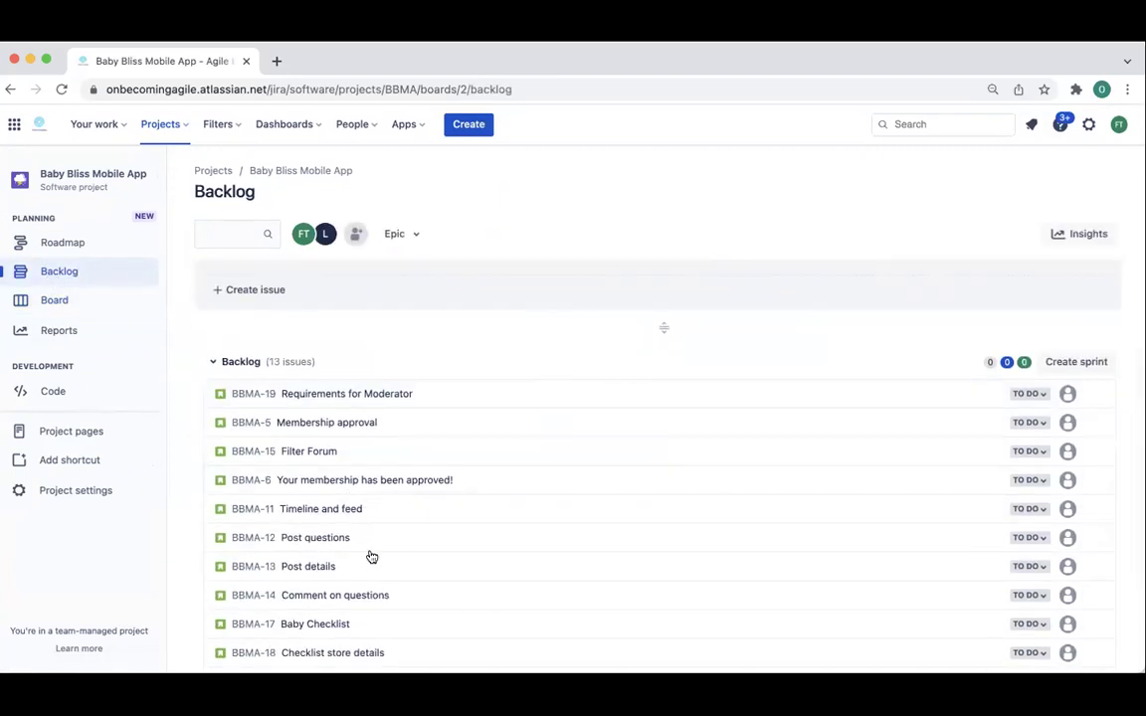
pyautogui.scroll(-3, 368, 555)
pyautogui.scroll(5, 368, 555)
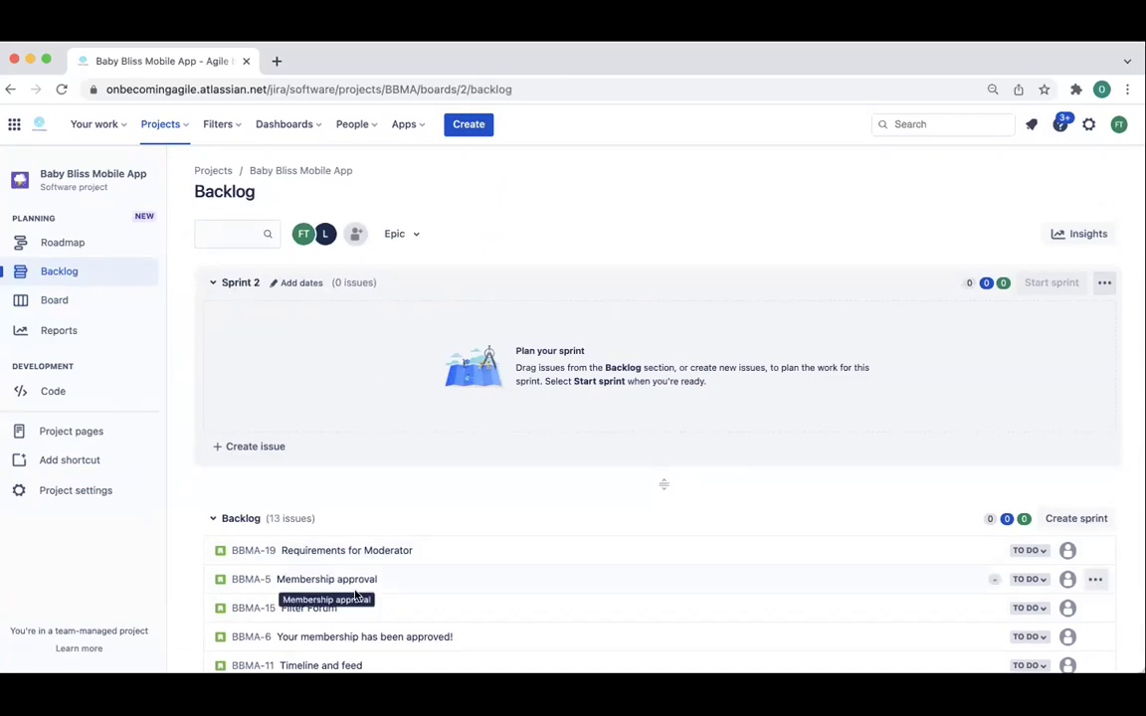
pyautogui.moveTo(358, 552); pyautogui.dragTo(373, 590)
pyautogui.moveTo(363, 507); pyautogui.dragTo(370, 552)
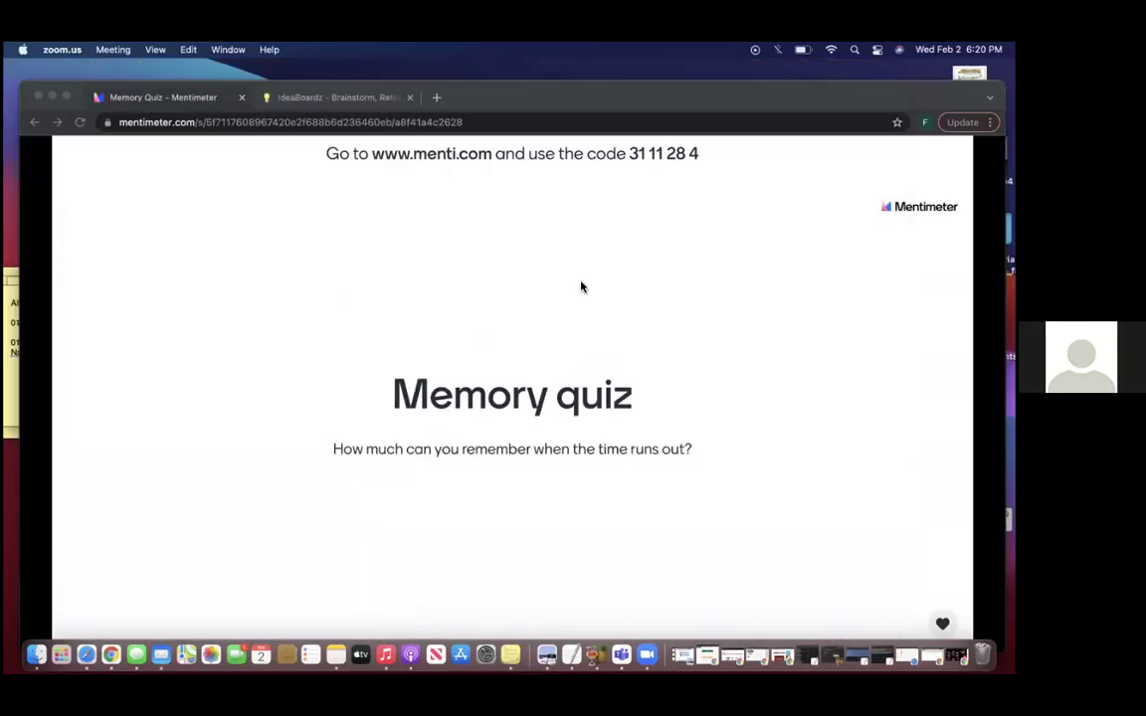
# - Switch to the Mentimeter Memory quiz in Chrome, copy its participation link and shift the browser window slightly upward
pyautogui.click(729, 225)
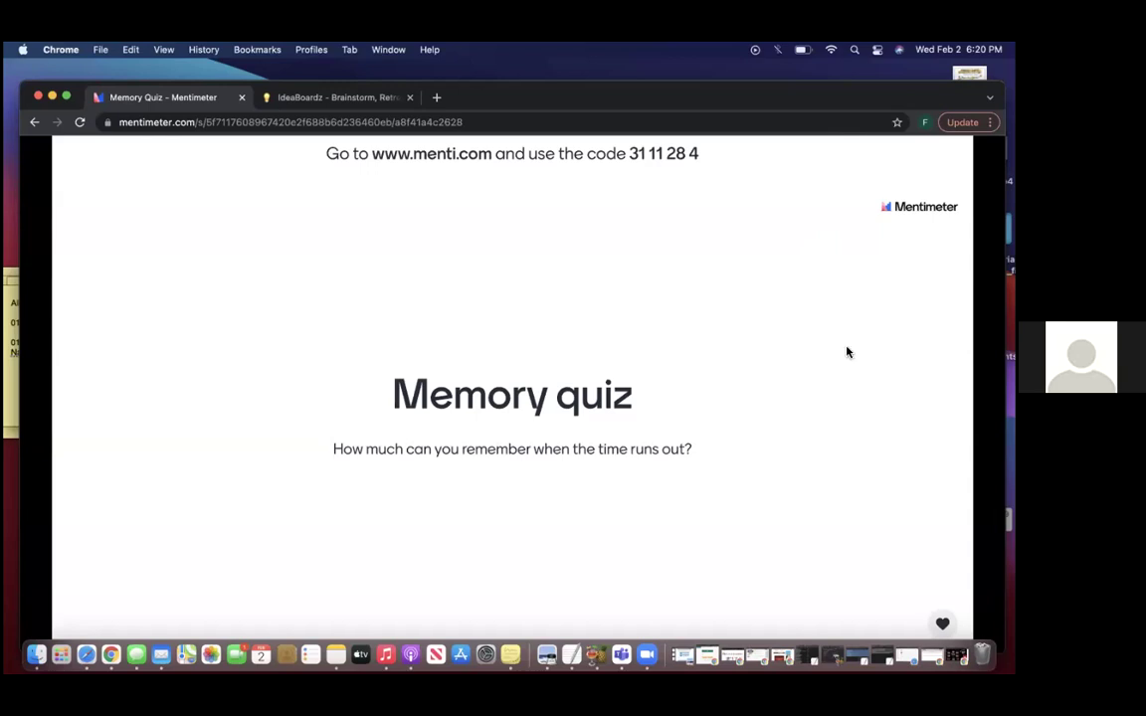
pyautogui.moveTo(408, 155)
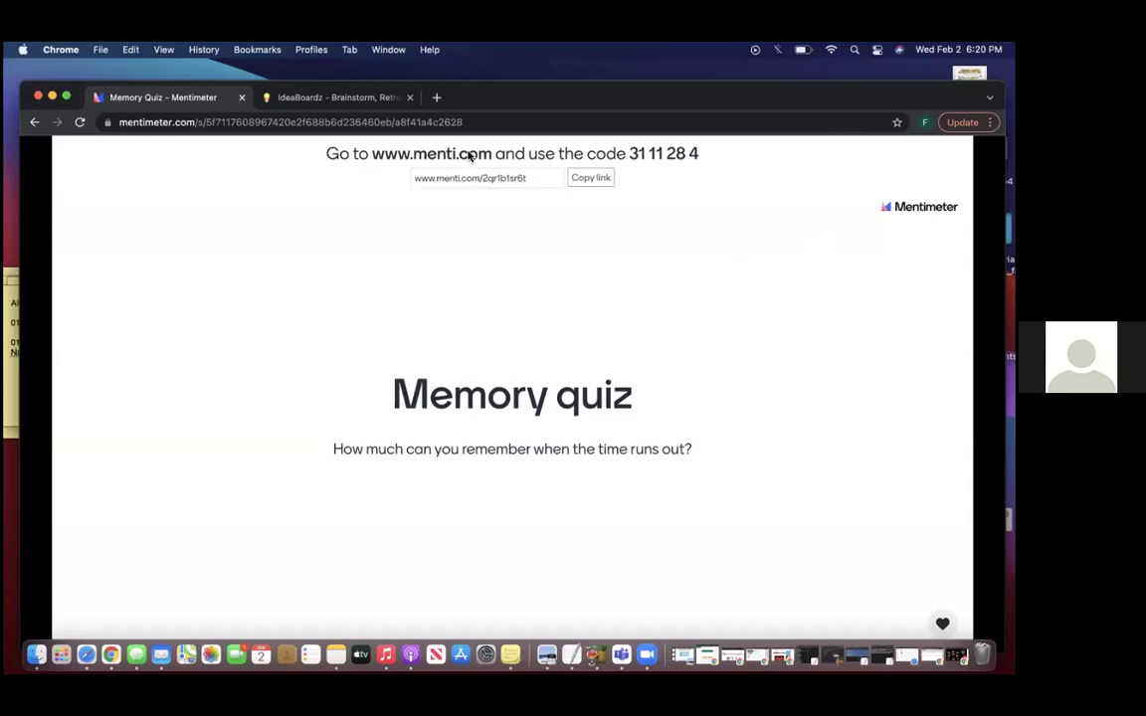
pyautogui.click(583, 181)
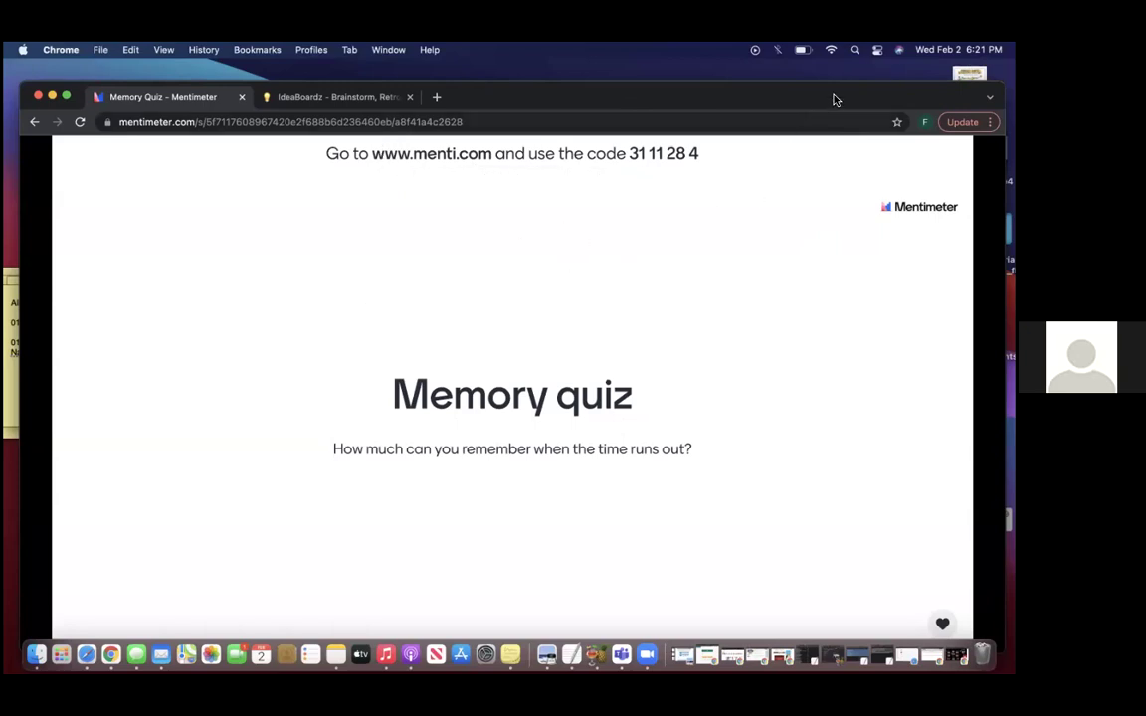
pyautogui.moveTo(867, 92); pyautogui.dragTo(867, 75)
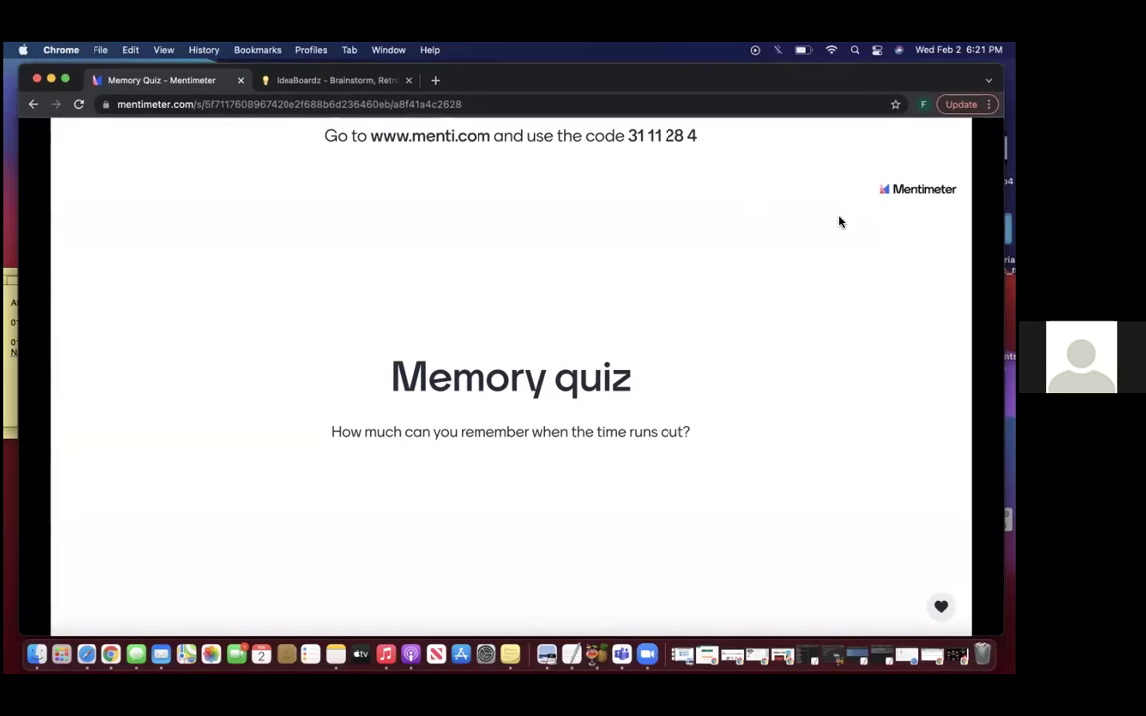
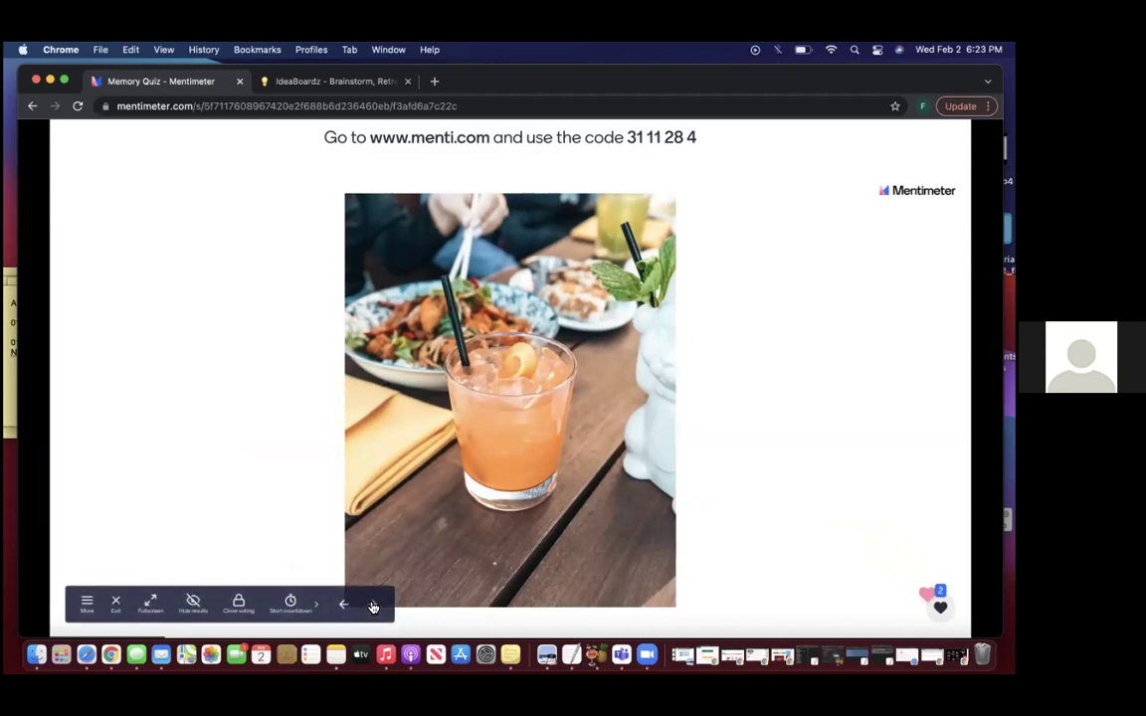
# - Advance from the drink picture to question 1, run its countdown and show the leaderboard
pyautogui.click(373, 607)
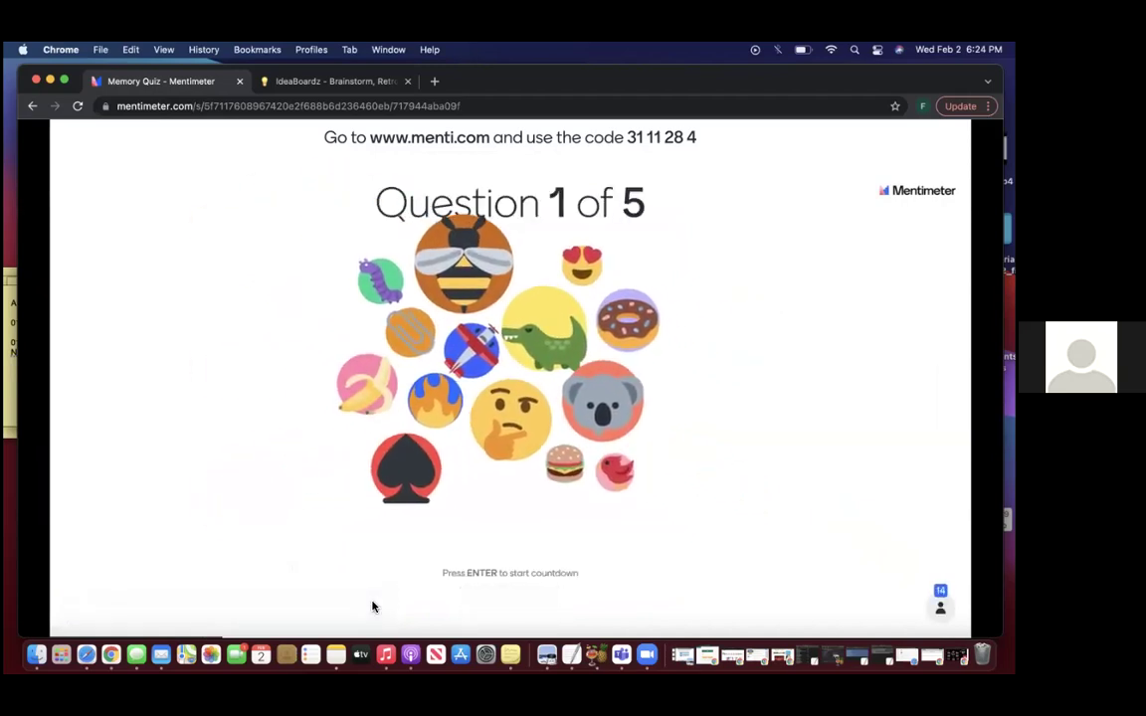
pyautogui.press('Return')
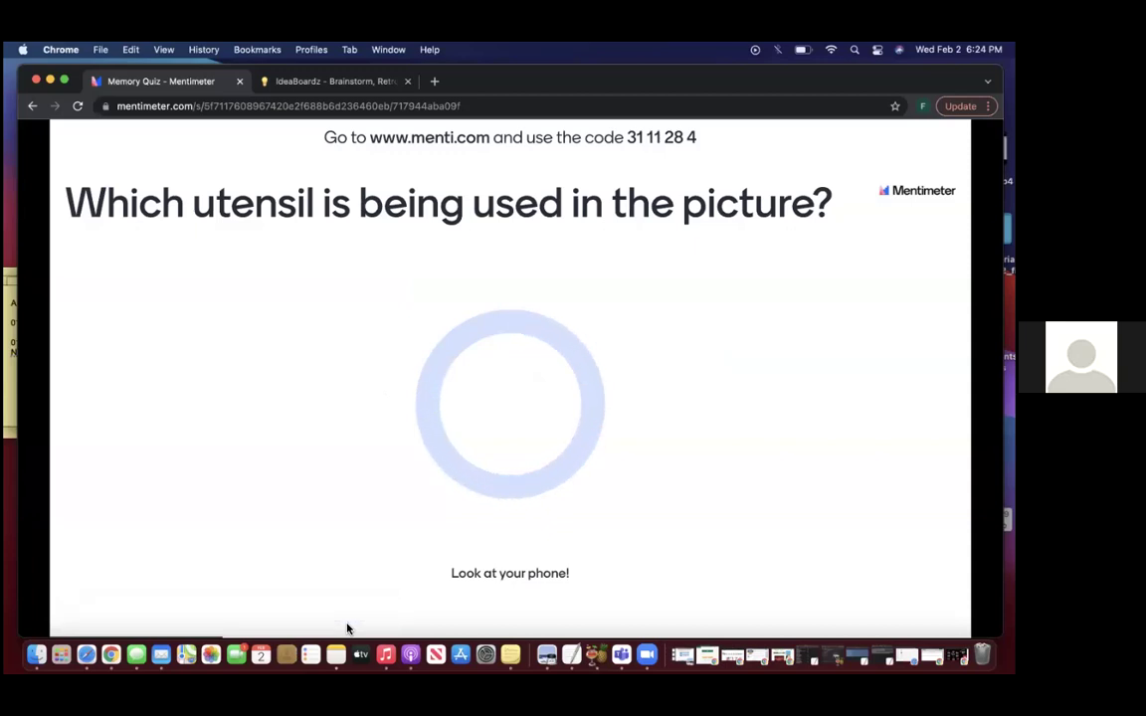
pyautogui.moveTo(348, 622)
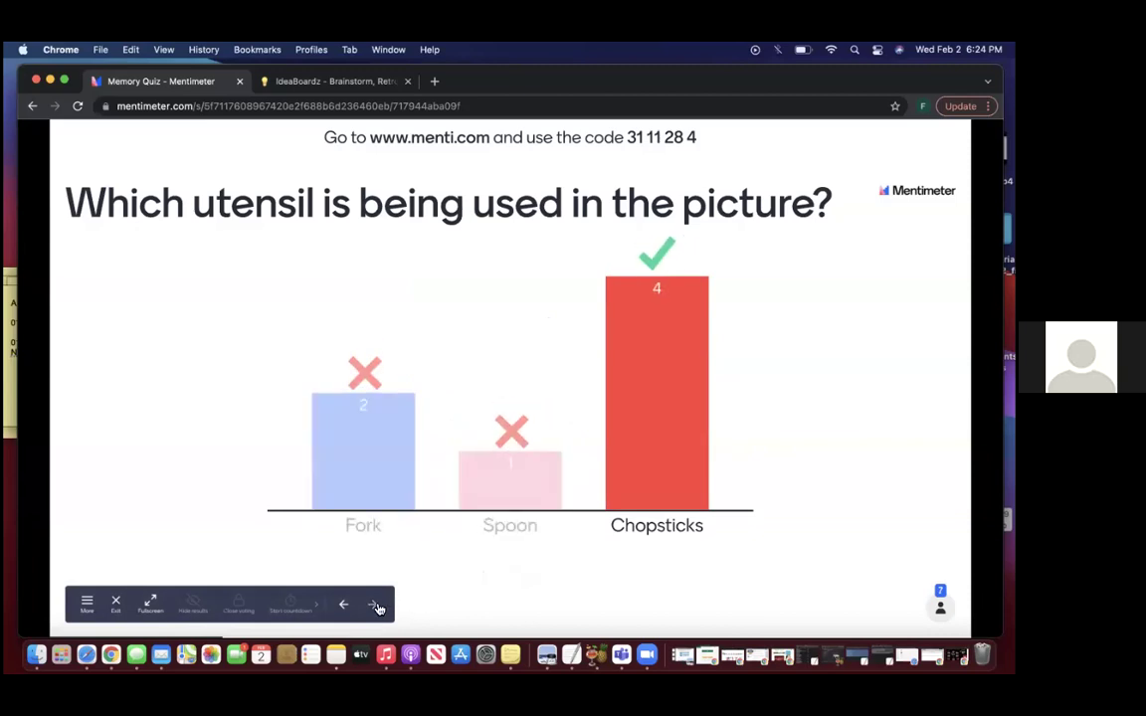
pyautogui.click(375, 606)
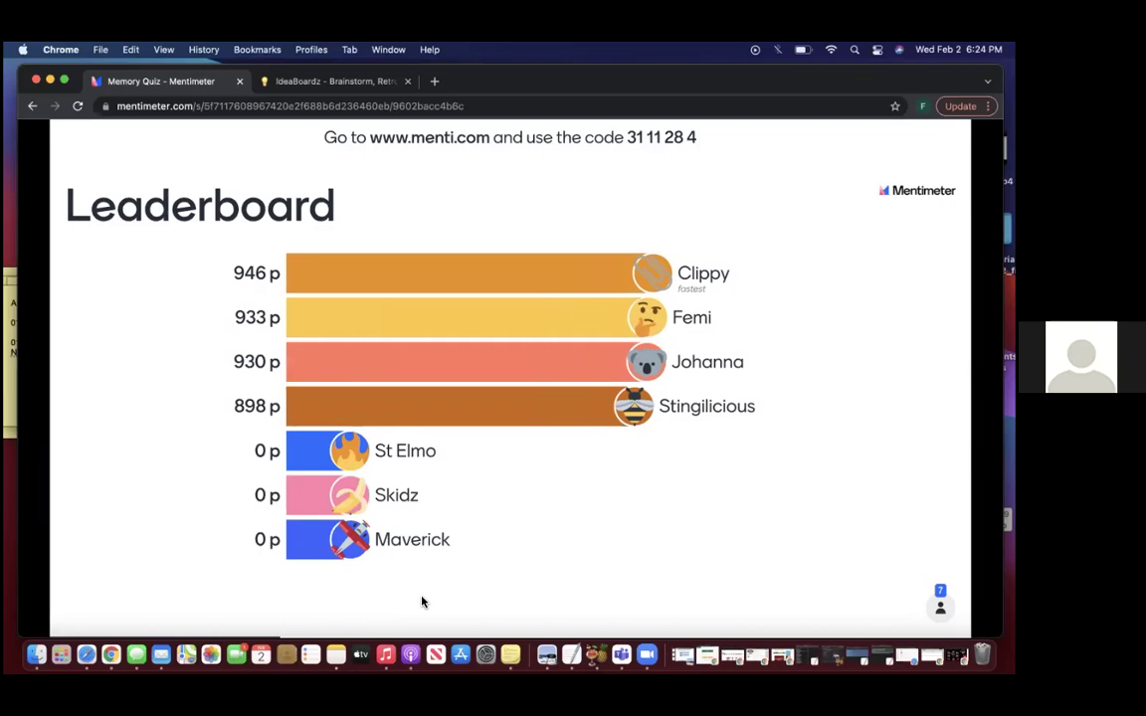
# - Present the living room picture, run the question 2 countdown about the hanging cameras and show the leaderboard
pyautogui.moveTo(378, 617)
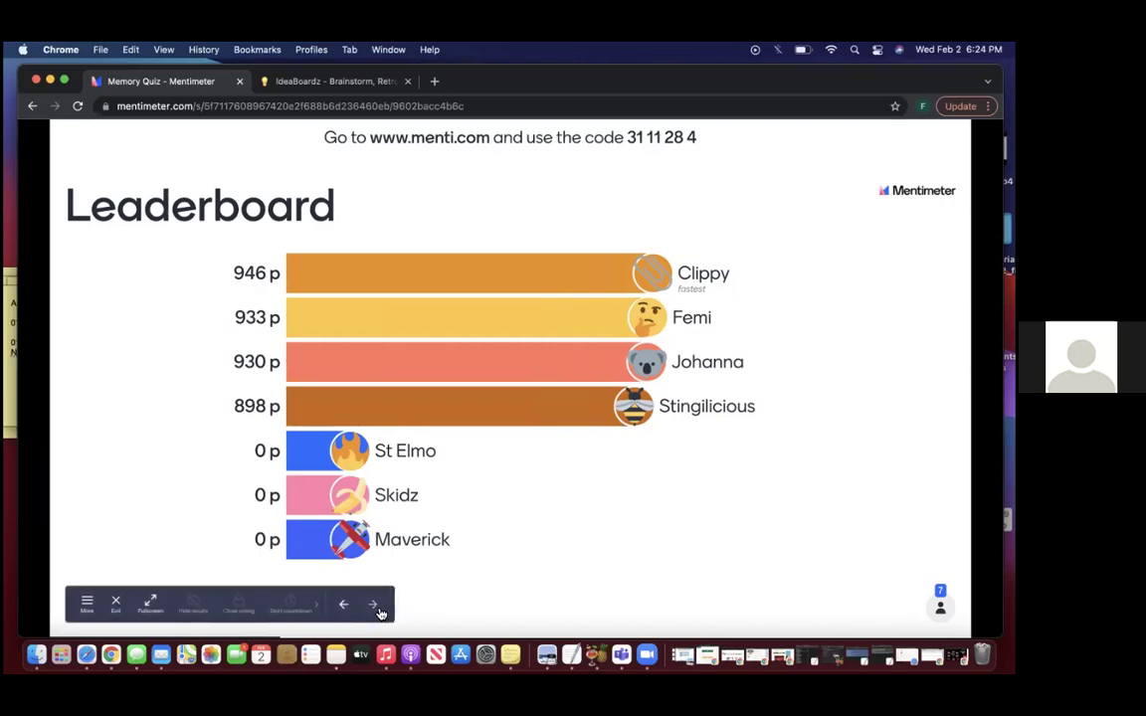
pyautogui.click(376, 609)
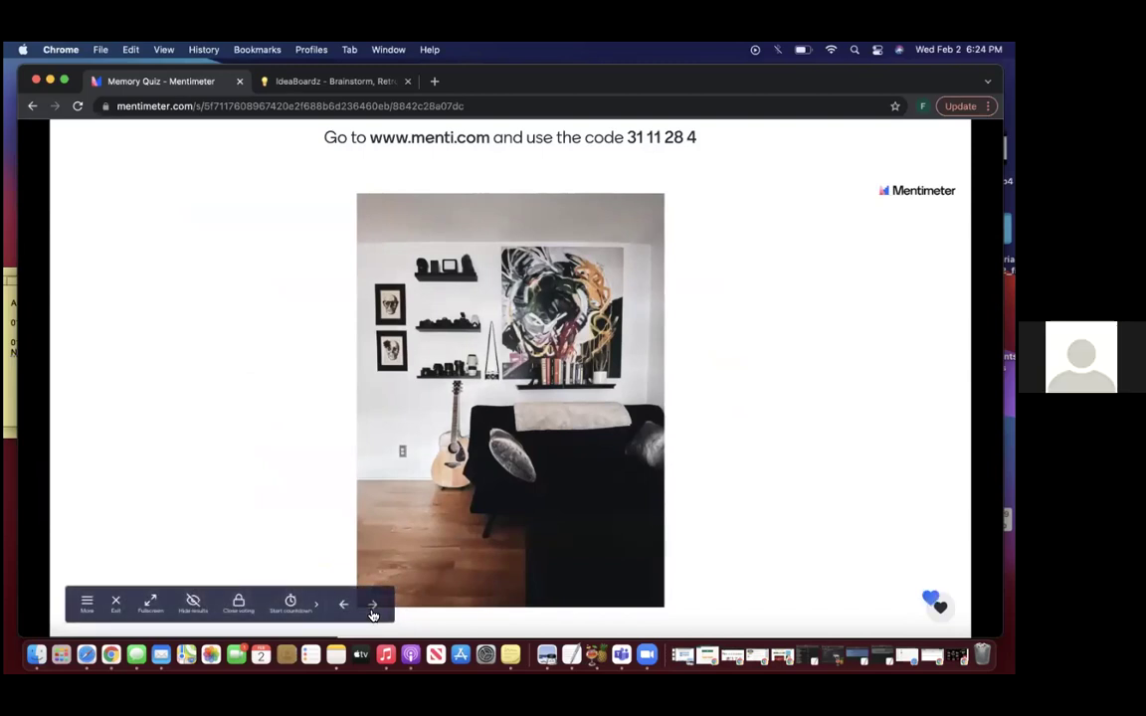
pyautogui.moveTo(376, 607)
pyautogui.click(374, 607)
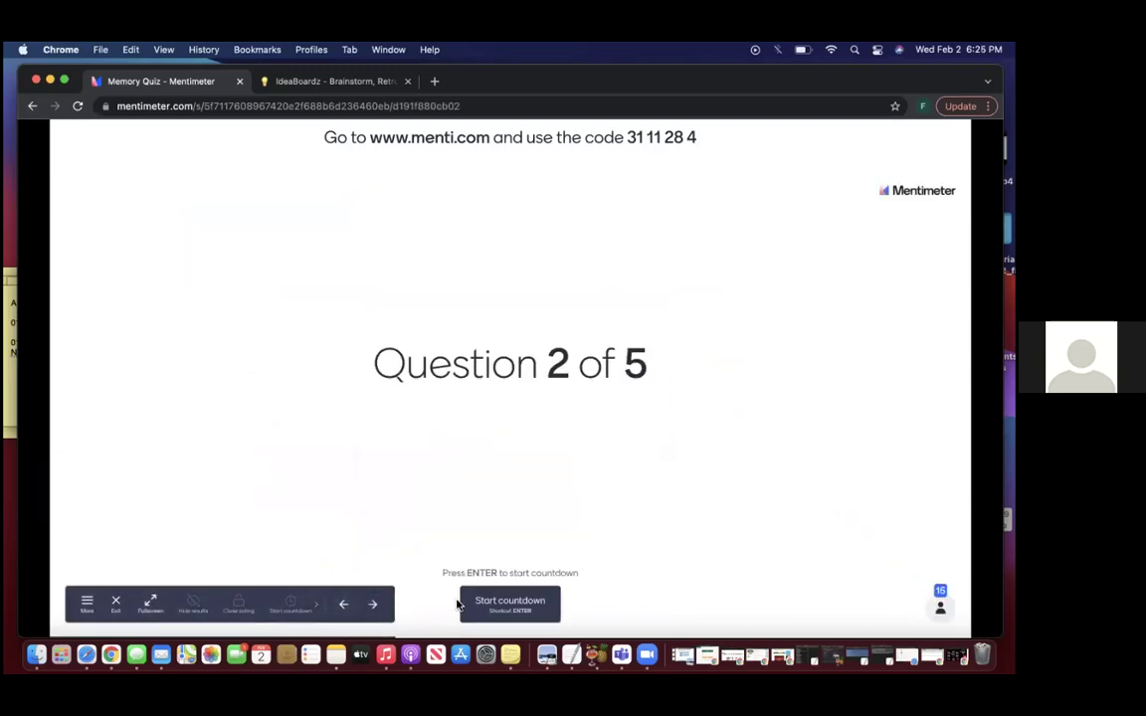
pyautogui.click(461, 603)
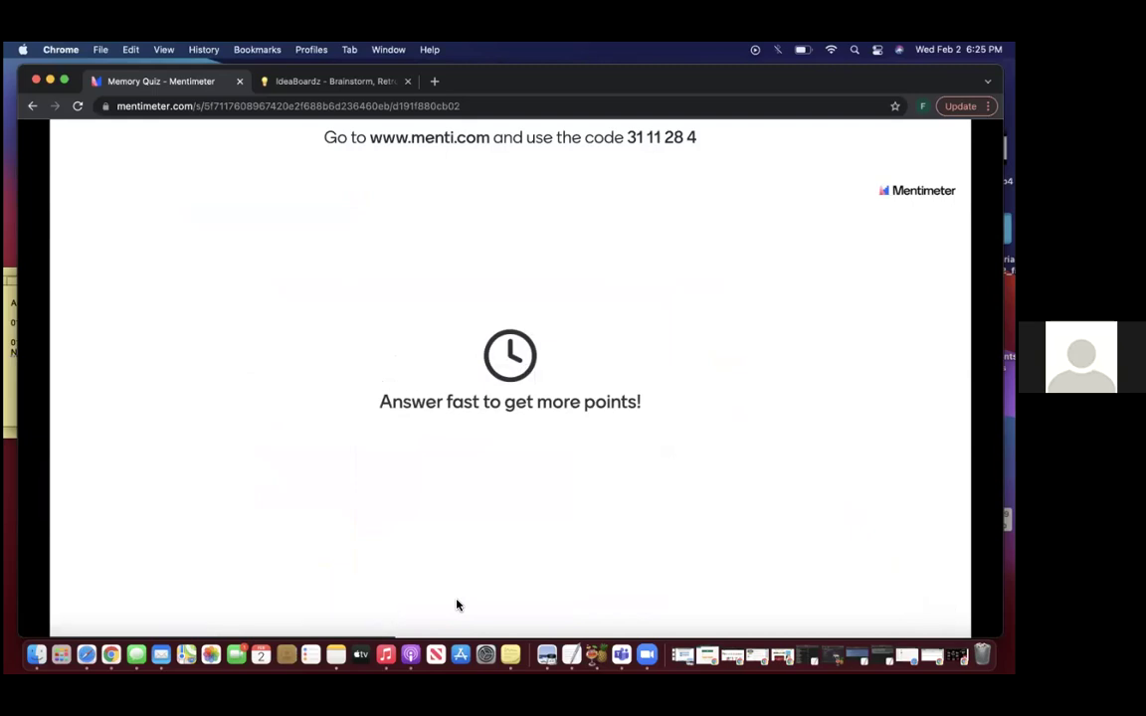
pyautogui.moveTo(388, 621)
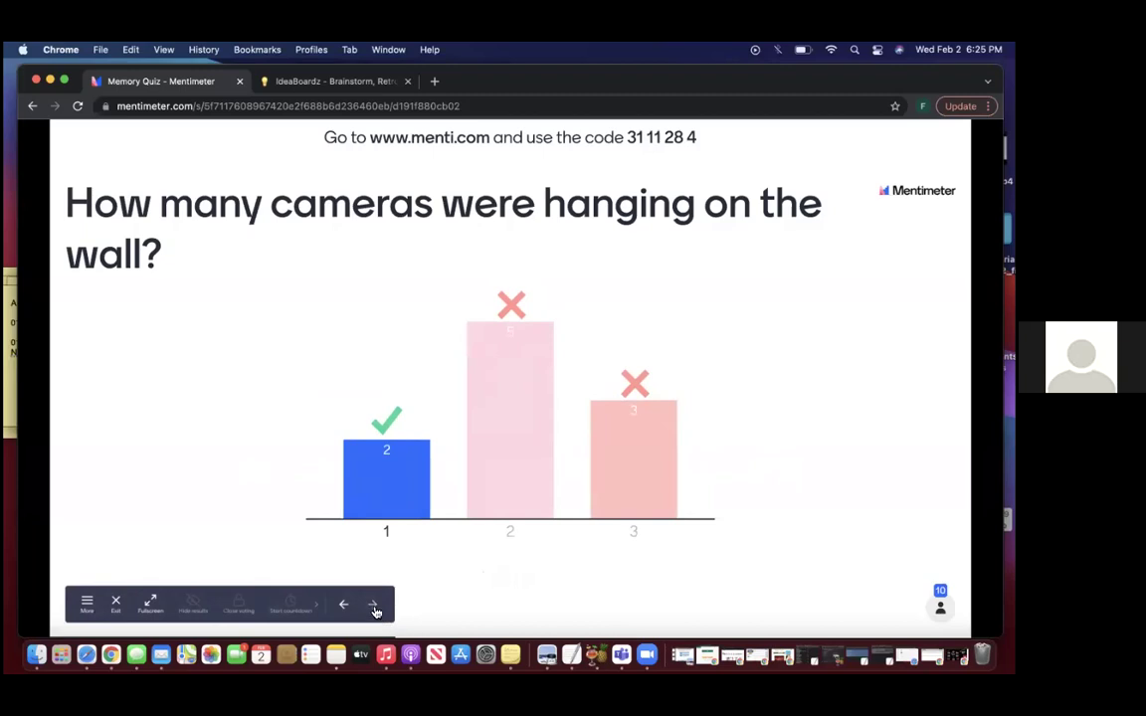
pyautogui.click(374, 606)
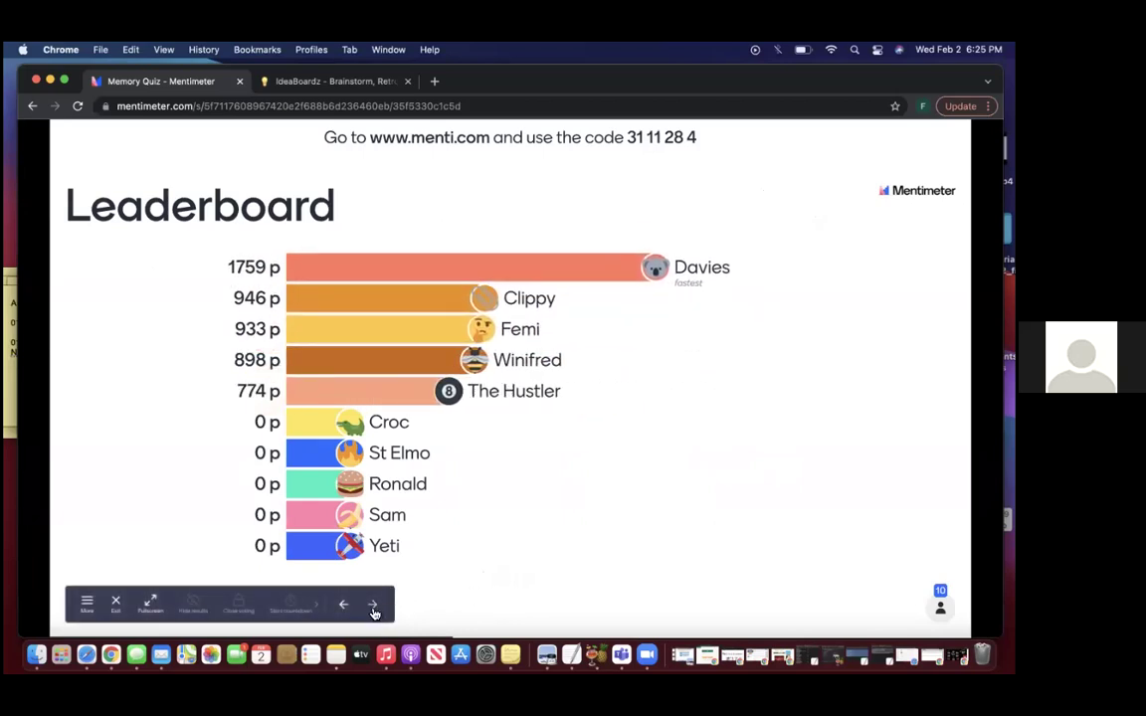
# - Present the street picture, run the question 3 countdown about the missing flag and show the leaderboard
pyautogui.click(373, 606)
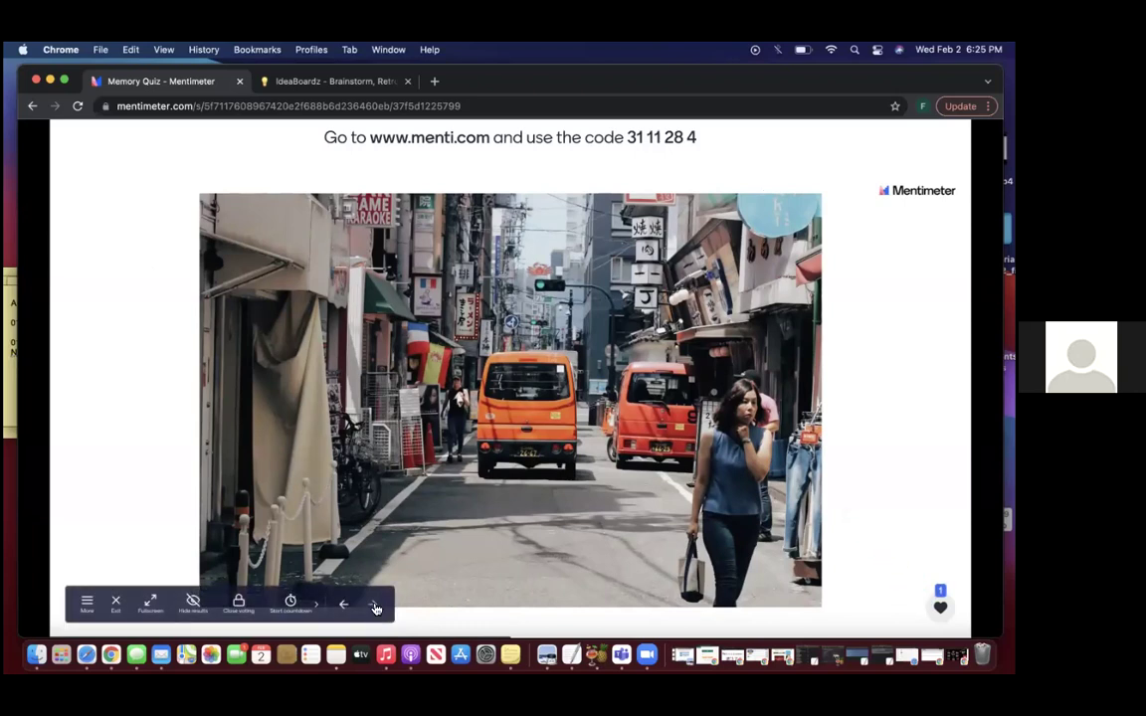
pyautogui.click(374, 605)
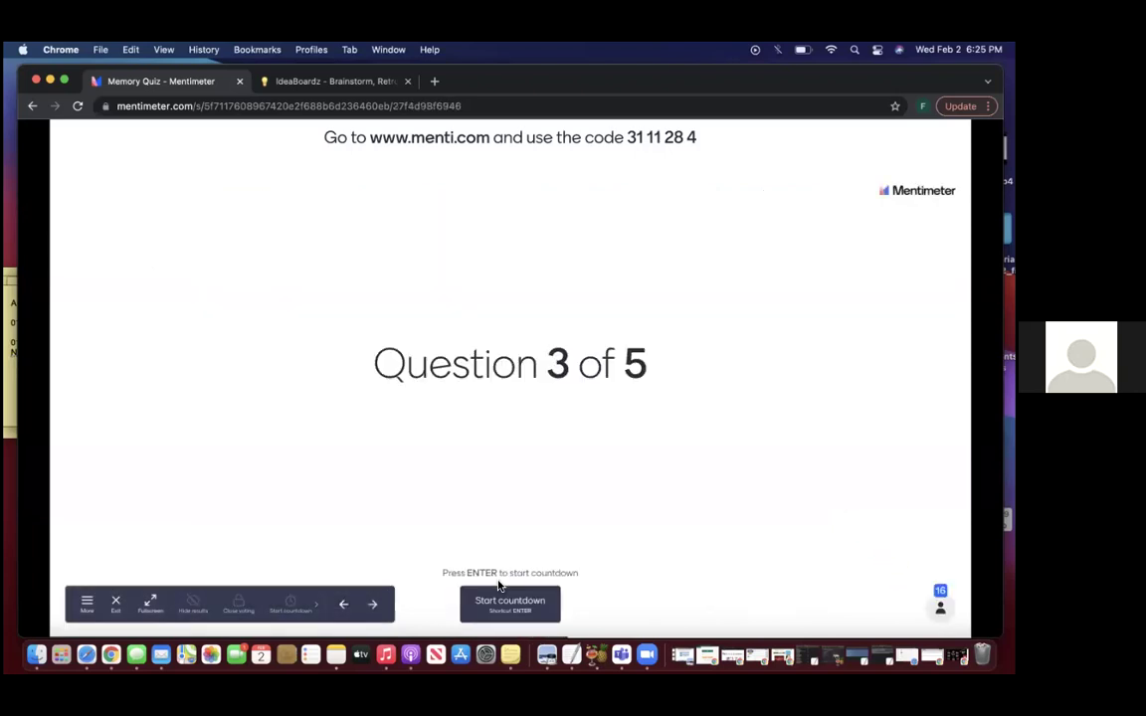
pyautogui.click(500, 589)
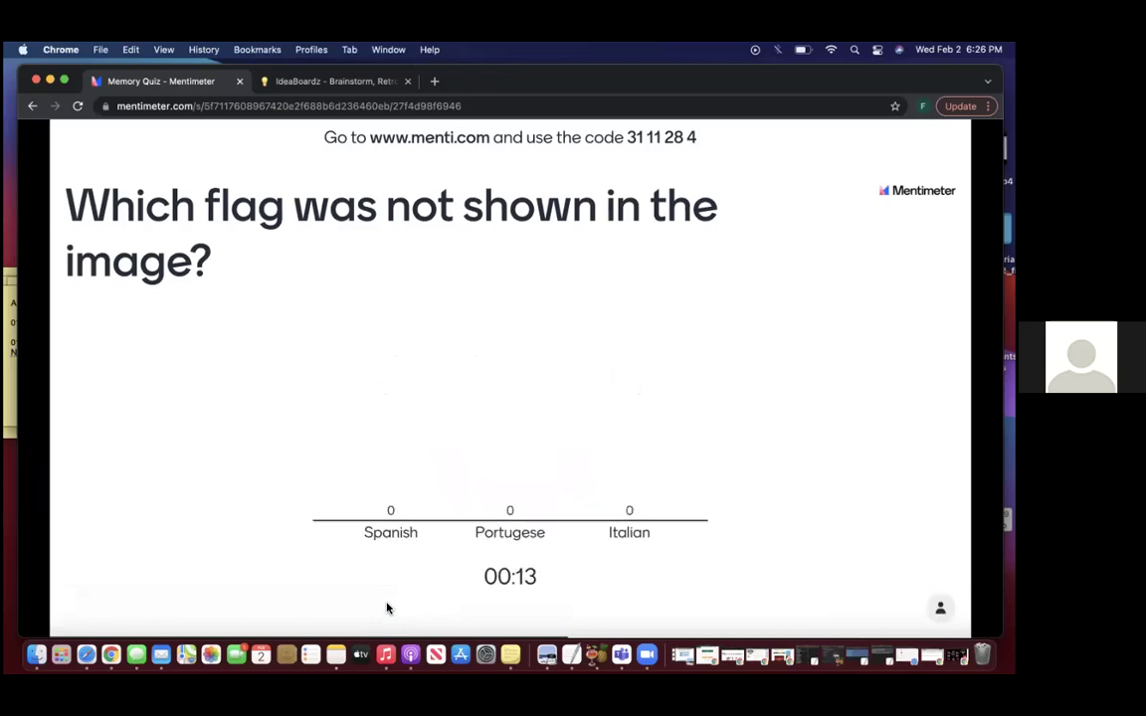
pyautogui.moveTo(386, 617)
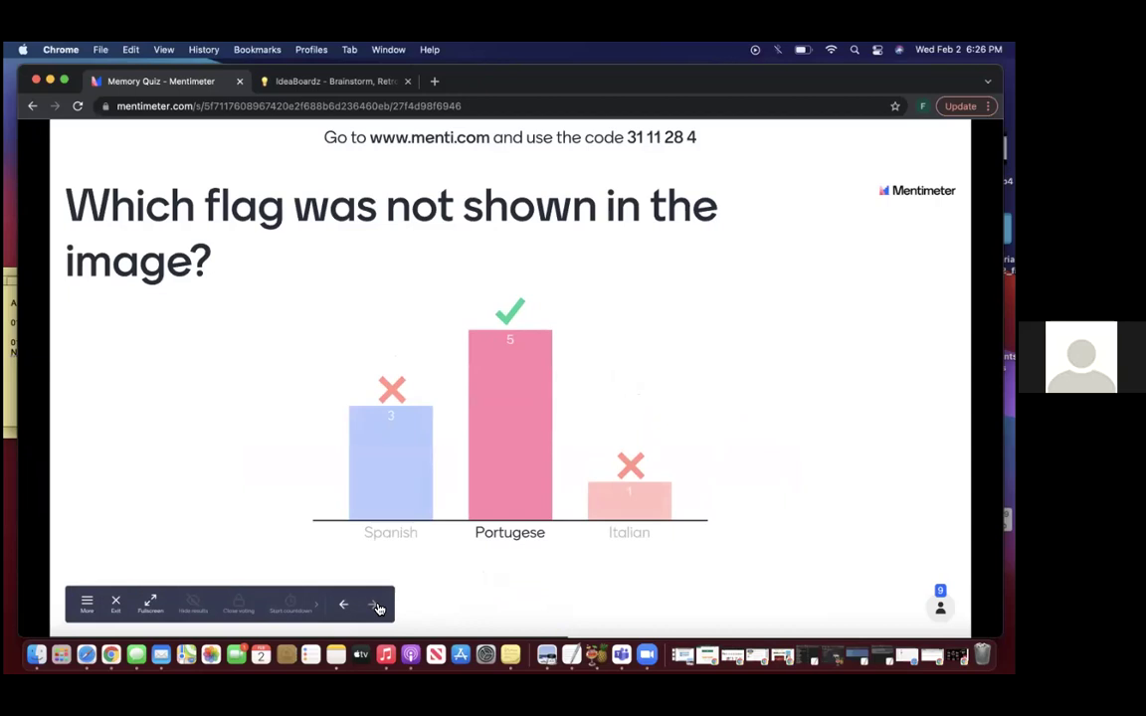
pyautogui.click(375, 604)
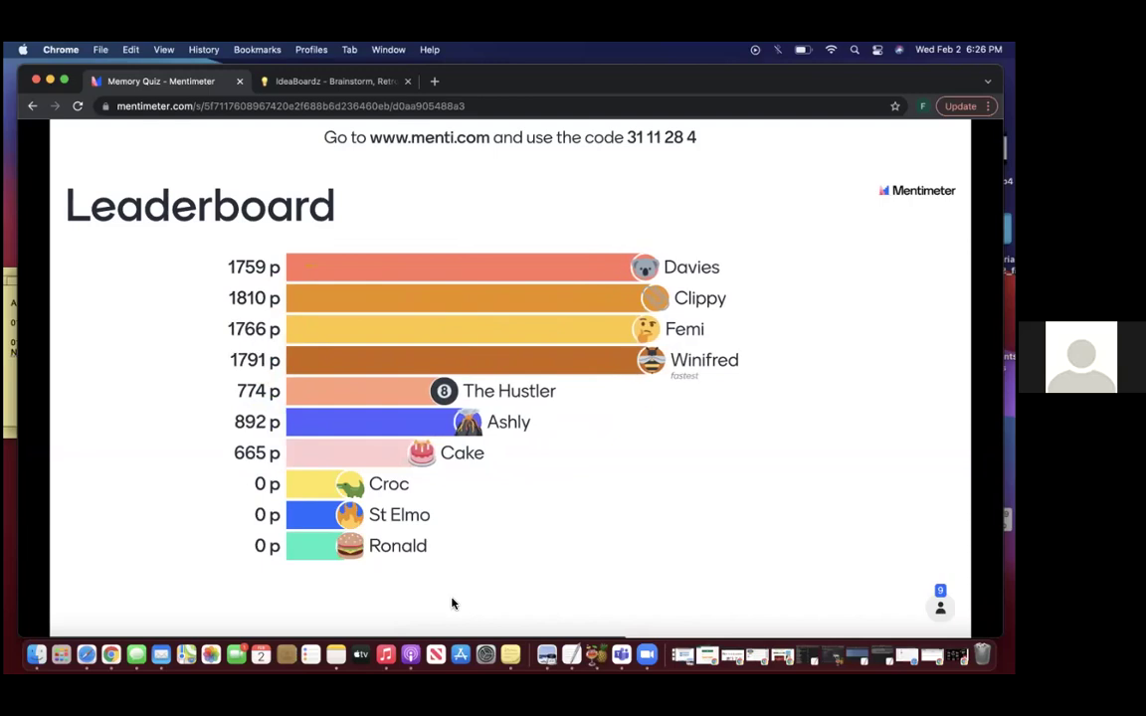
# - Present the food picture, run the question 4 countdown about the knife handle's color and show the leaderboard
pyautogui.moveTo(422, 591)
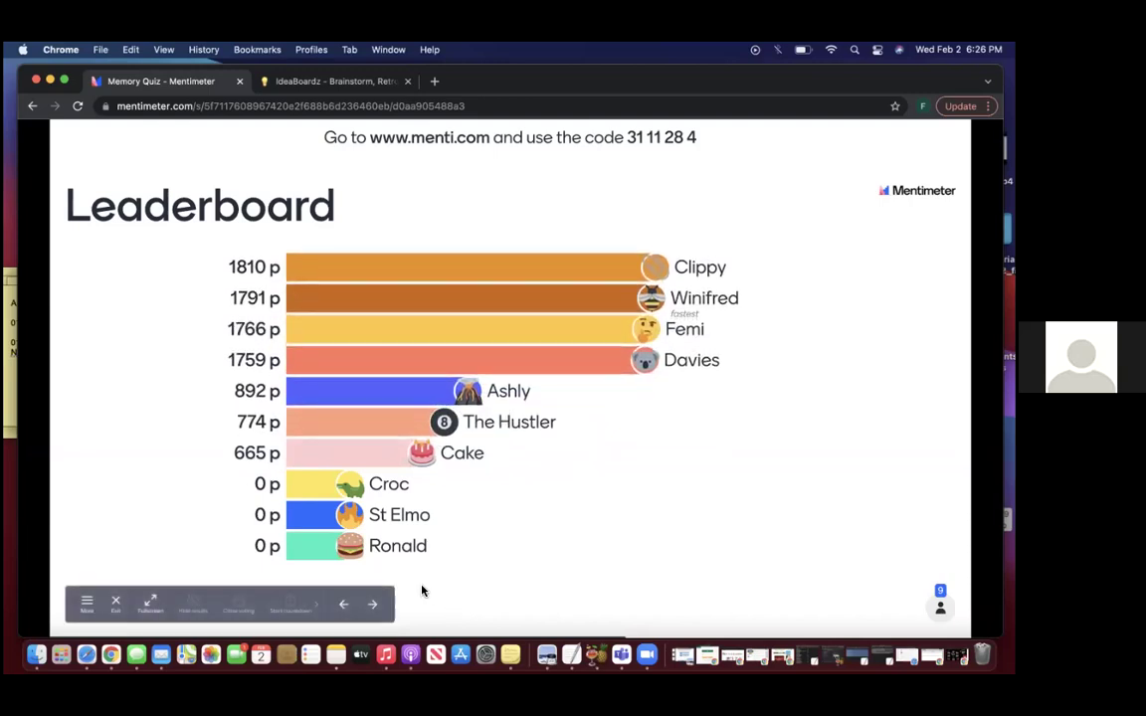
pyautogui.click(377, 607)
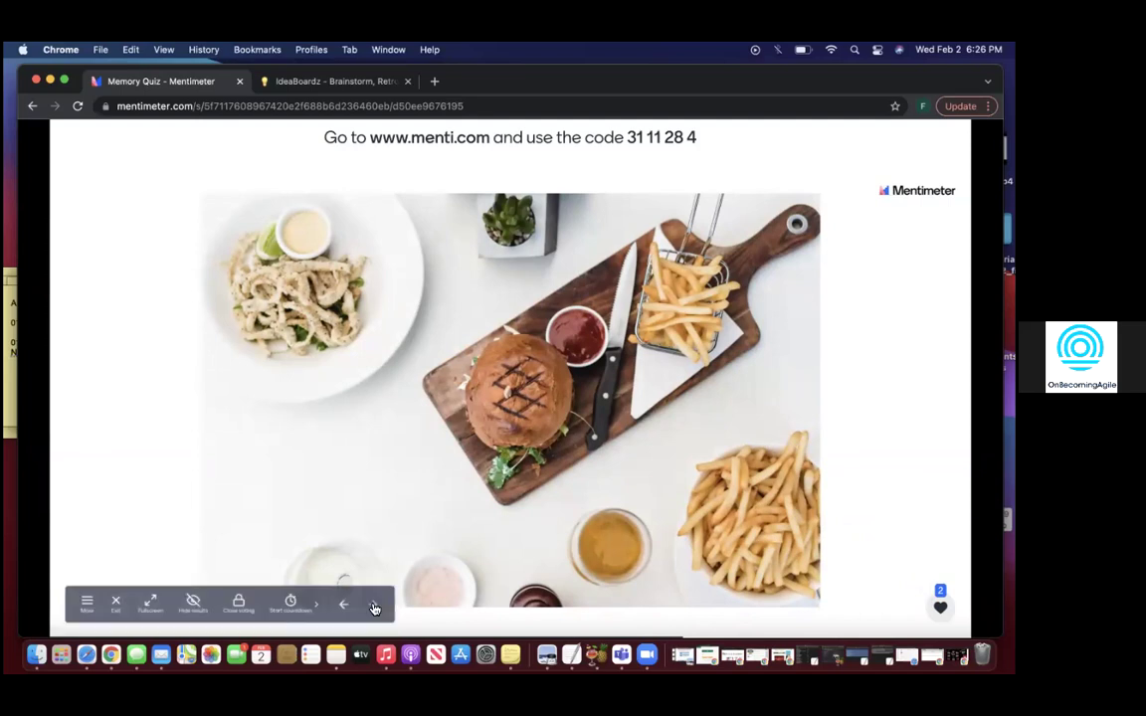
pyautogui.click(375, 606)
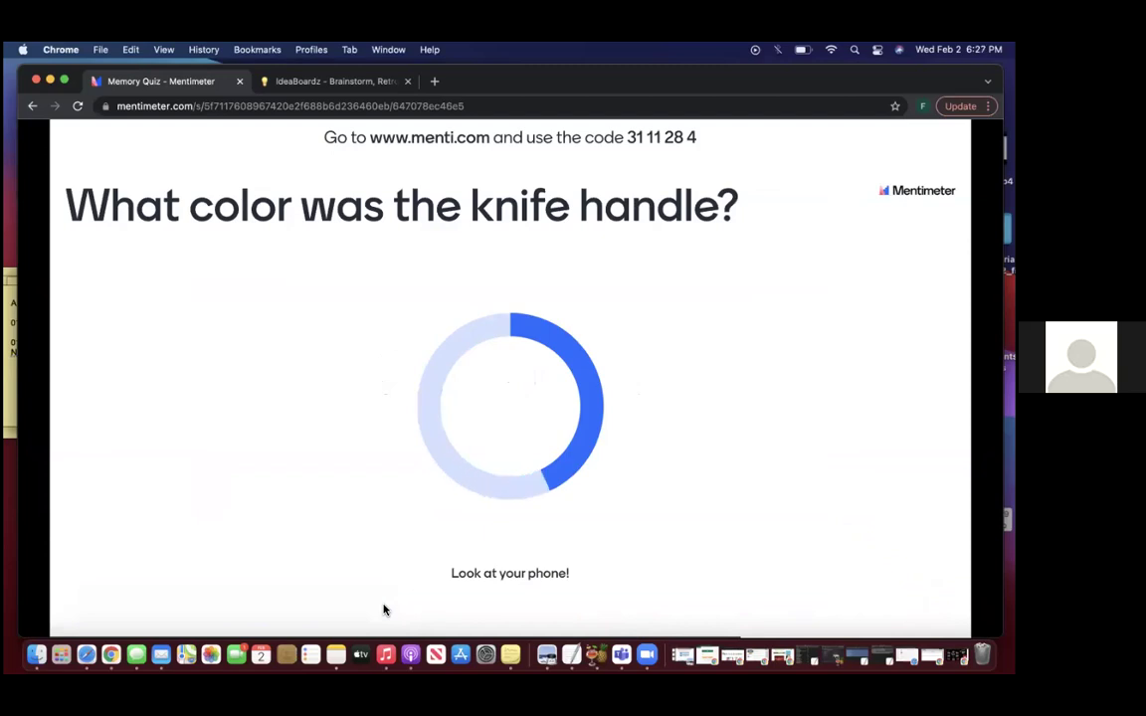
pyautogui.moveTo(382, 606)
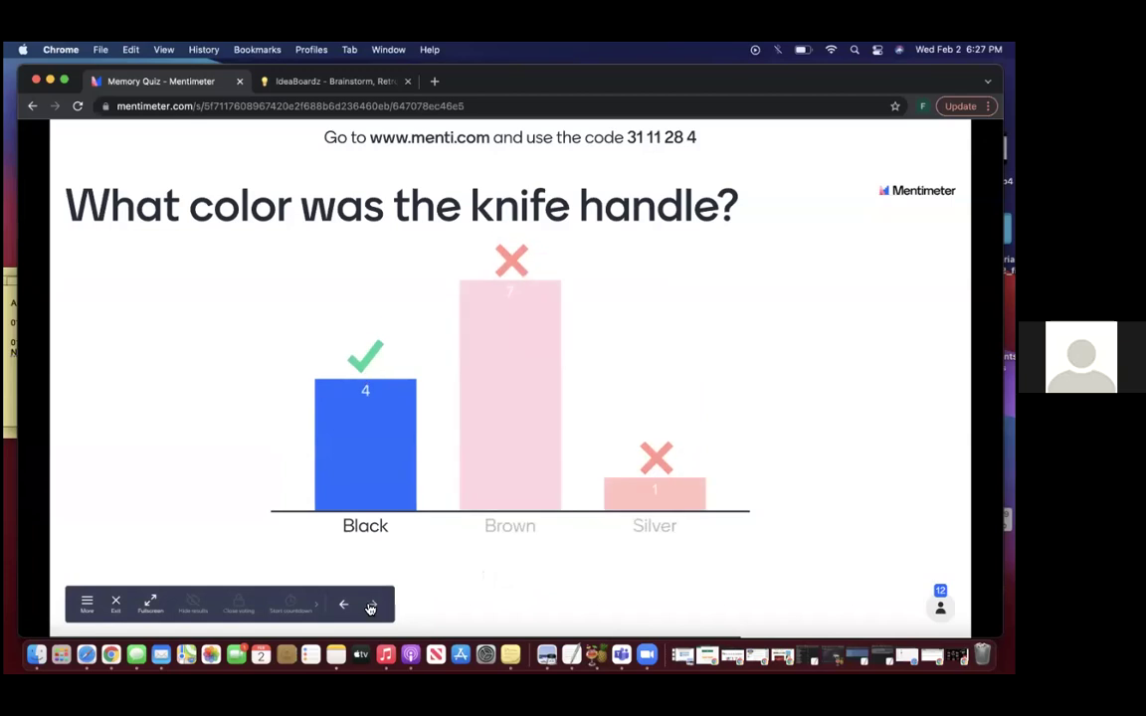
pyautogui.click(372, 605)
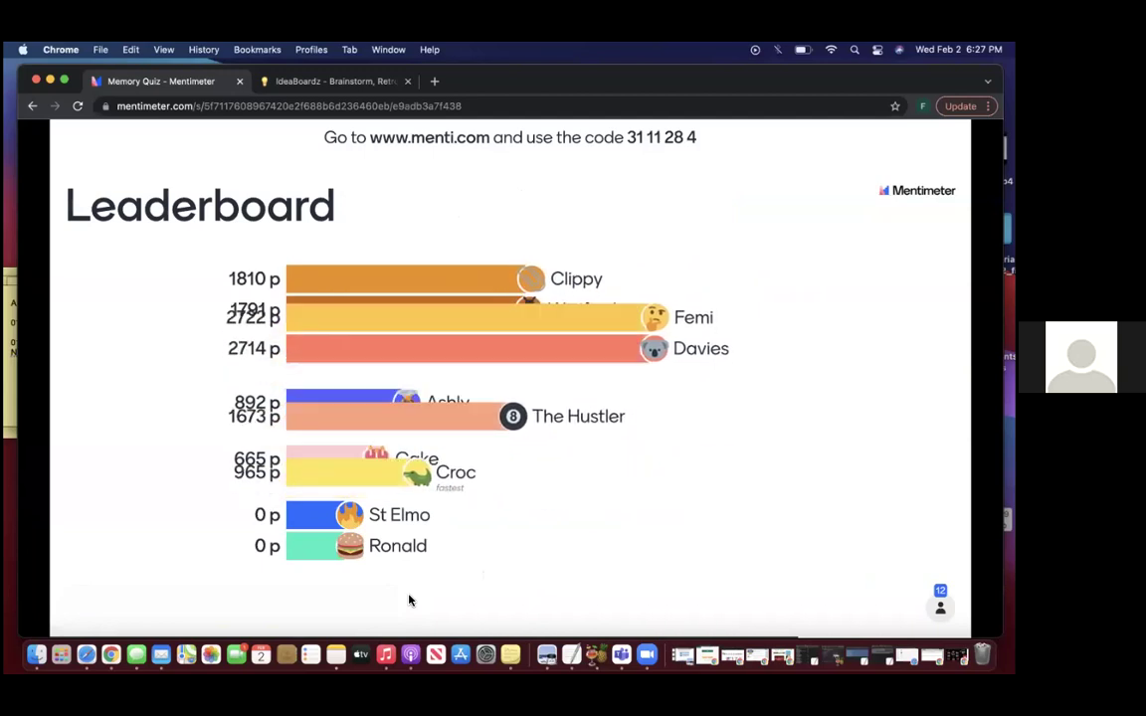
# - Present the underwater picture, run the countdown for the question about the man's shoe brand and show the final leaderboard
pyautogui.moveTo(376, 609)
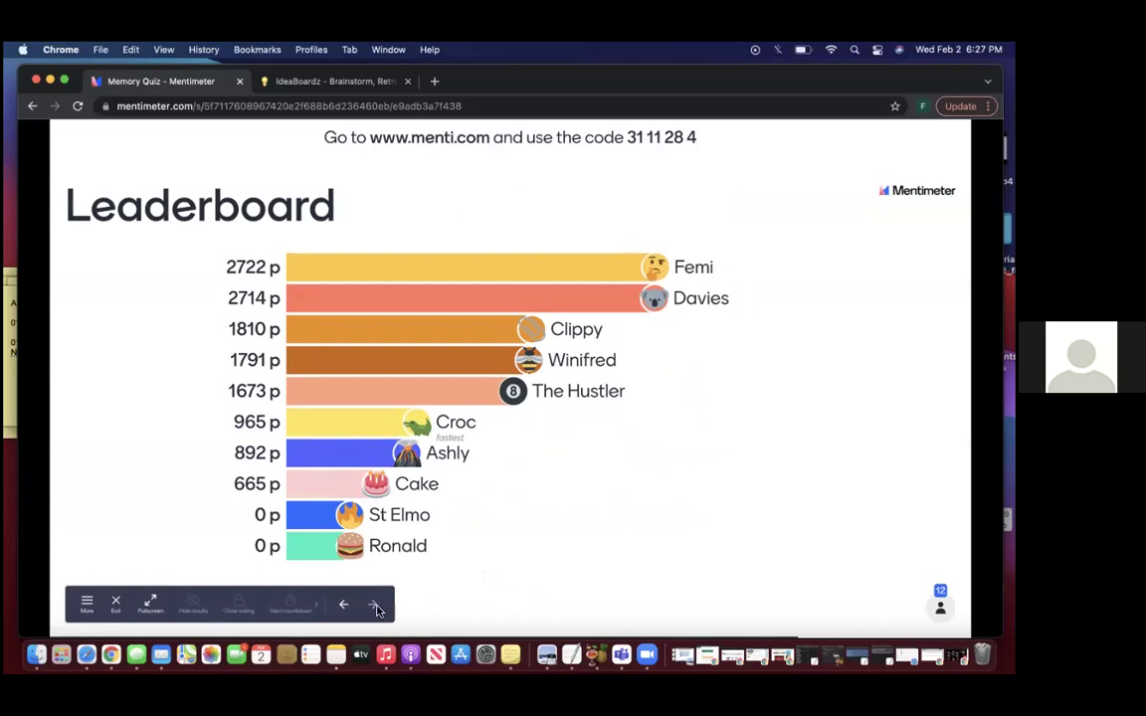
pyautogui.click(374, 605)
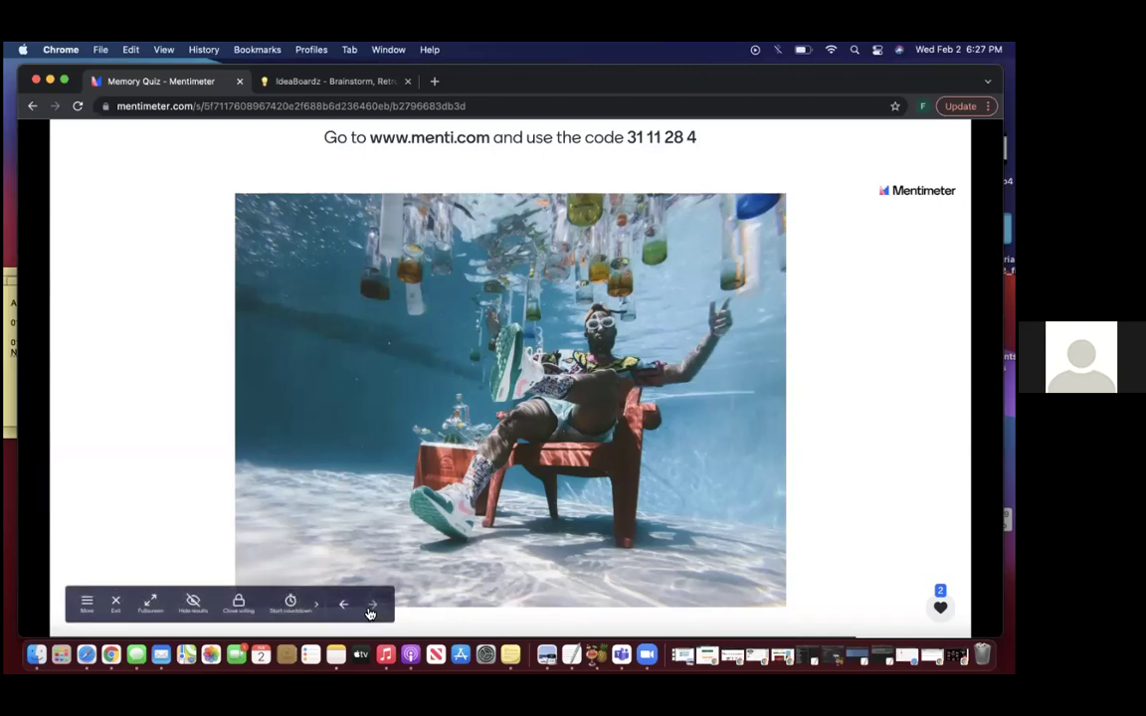
pyautogui.click(371, 606)
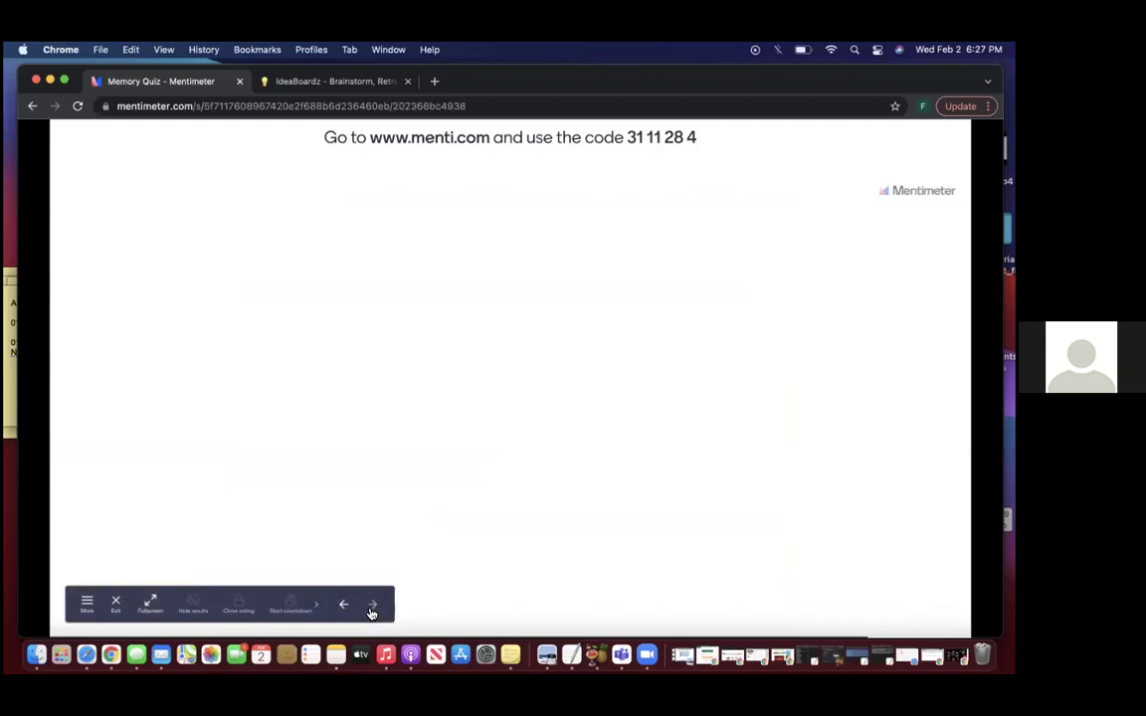
pyautogui.click(488, 618)
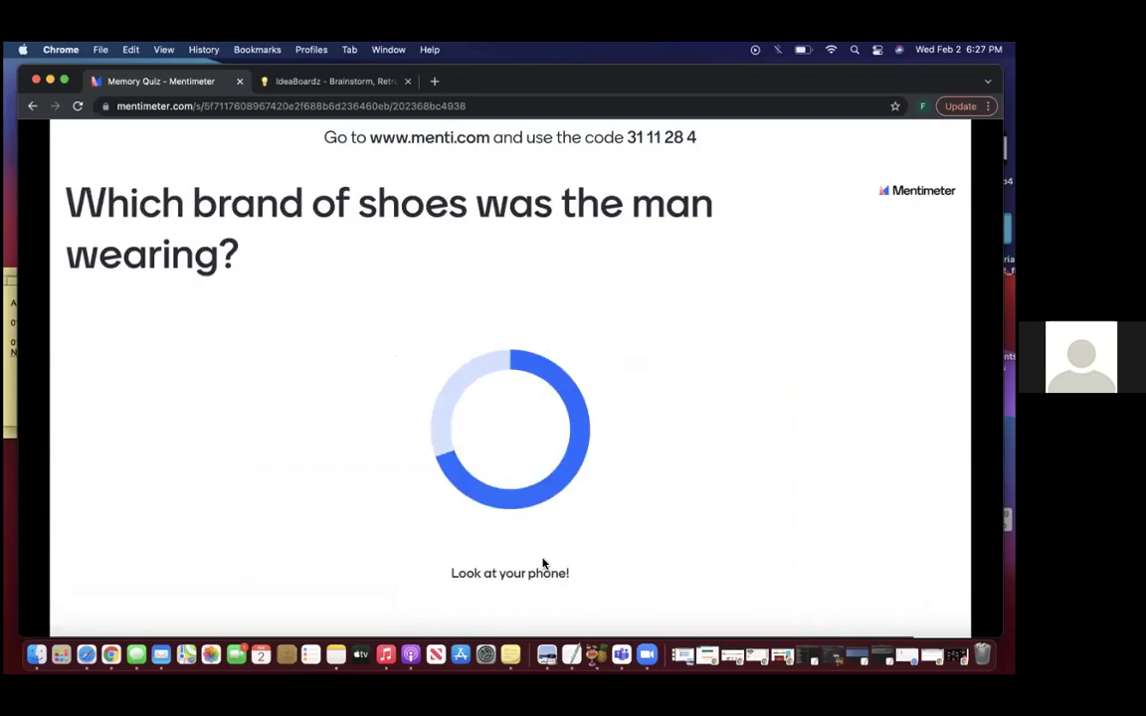
pyautogui.moveTo(520, 609)
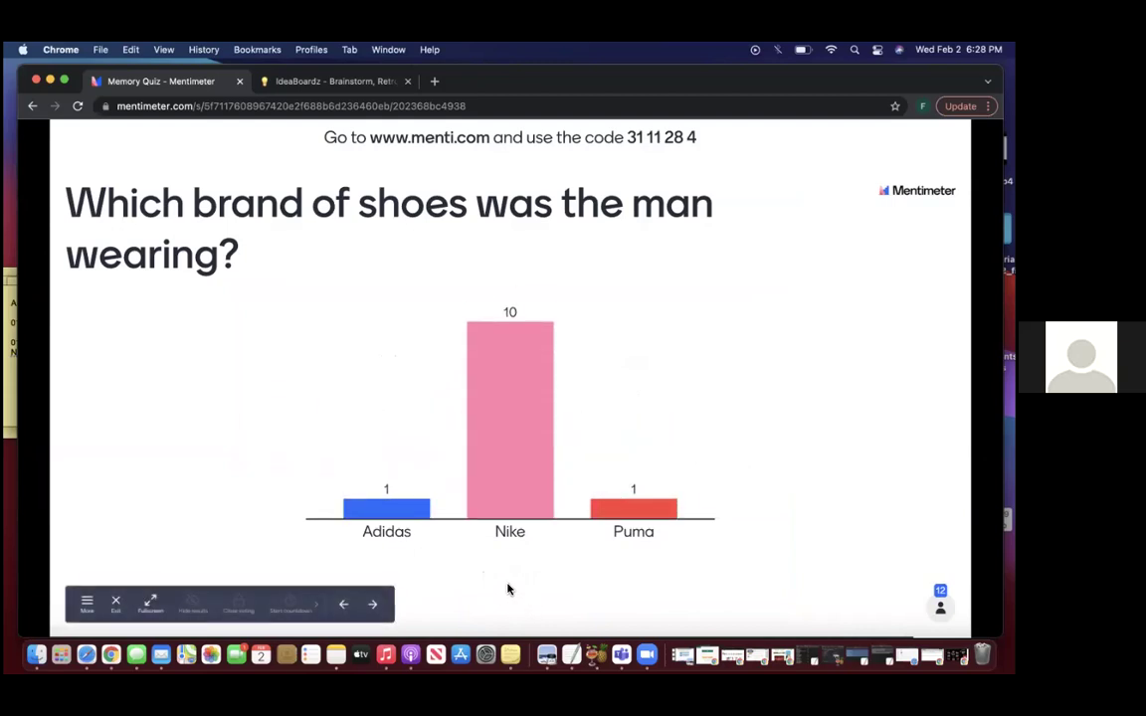
pyautogui.click(373, 605)
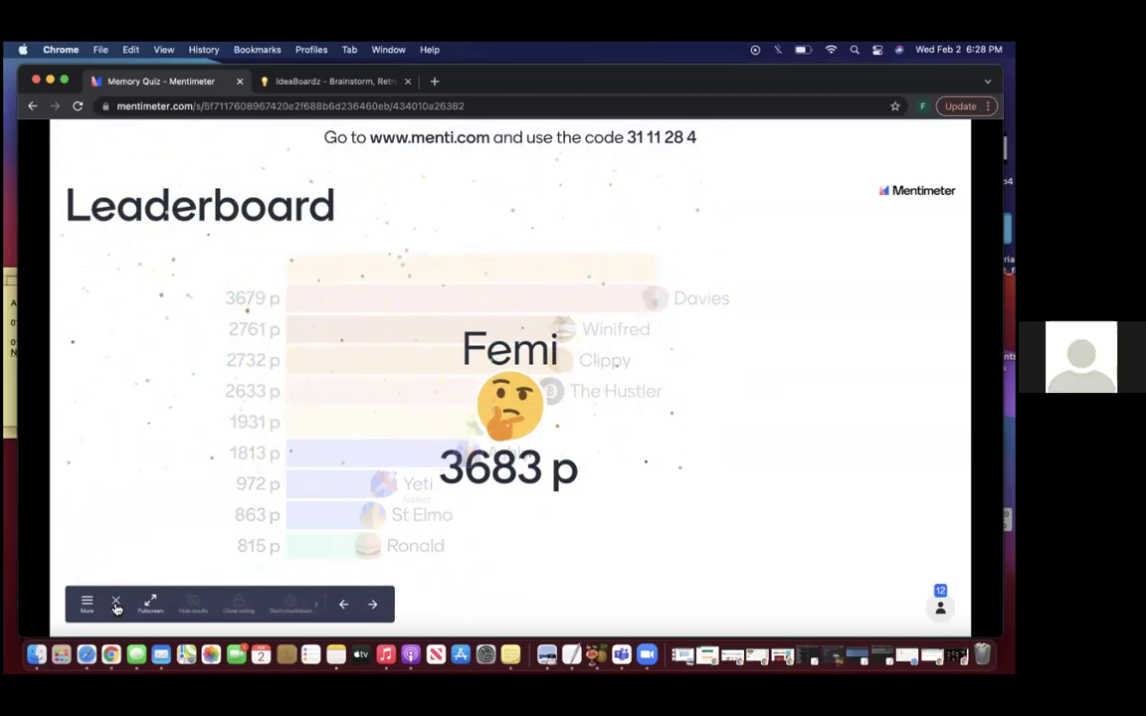
# - Exit the quiz presentation, return to the presentations overview and open the Fun competitions templates under Inspiration
pyautogui.click(116, 608)
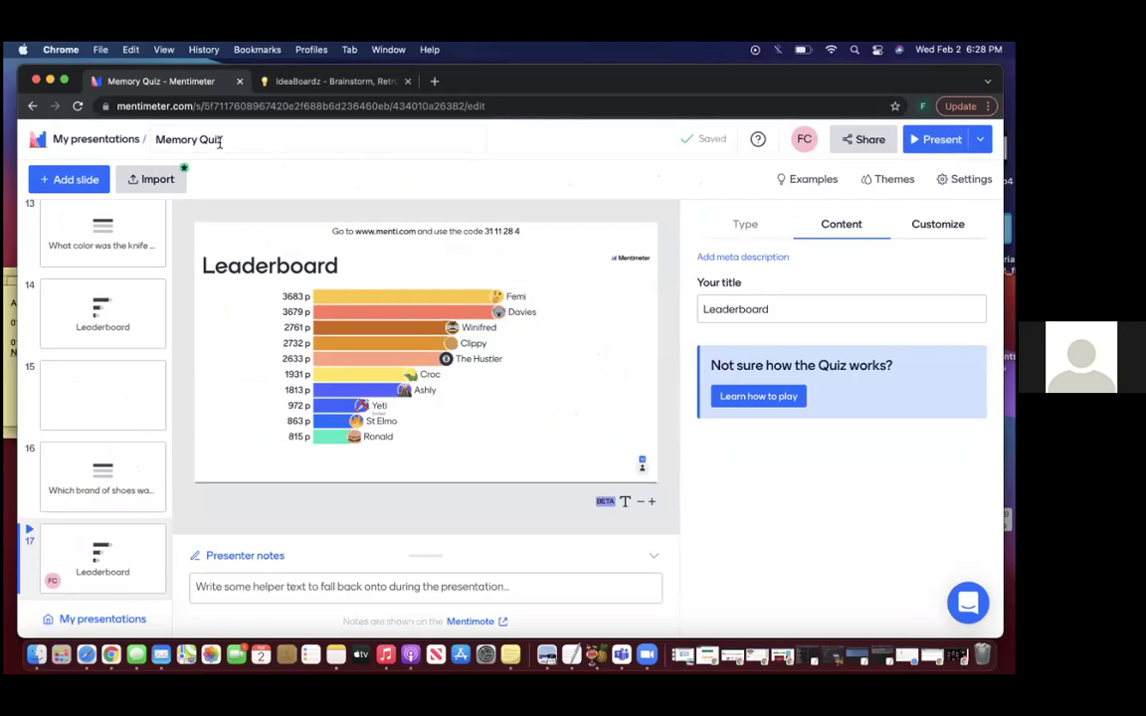
pyautogui.click(100, 146)
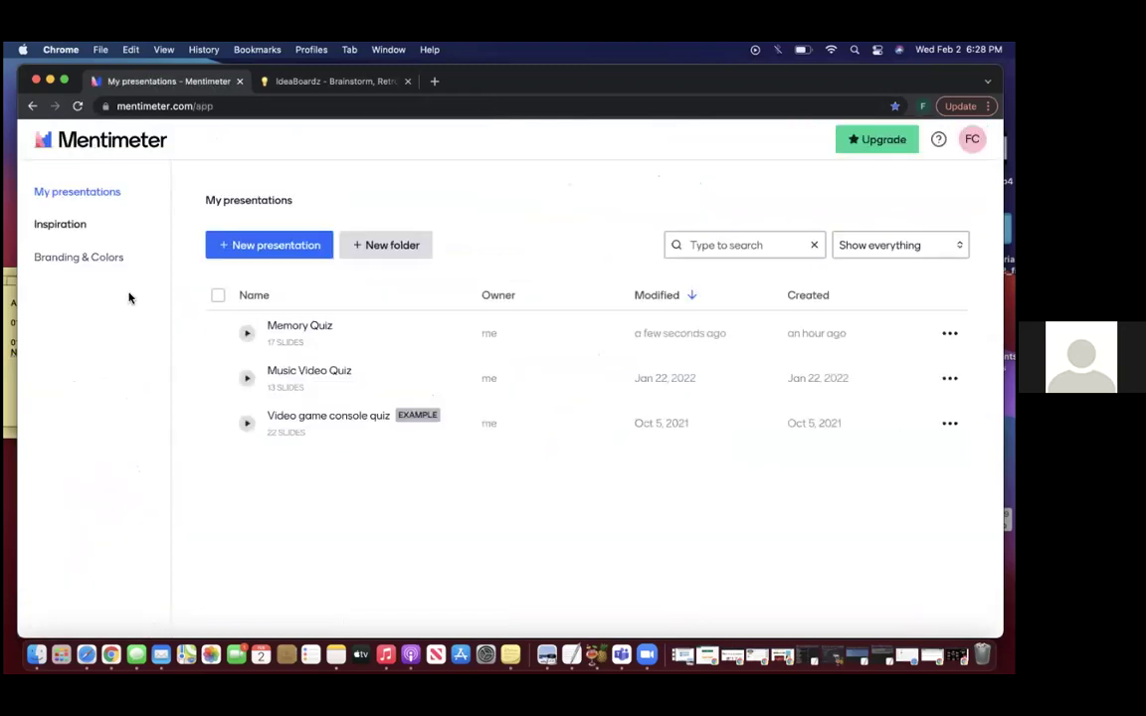
pyautogui.click(71, 230)
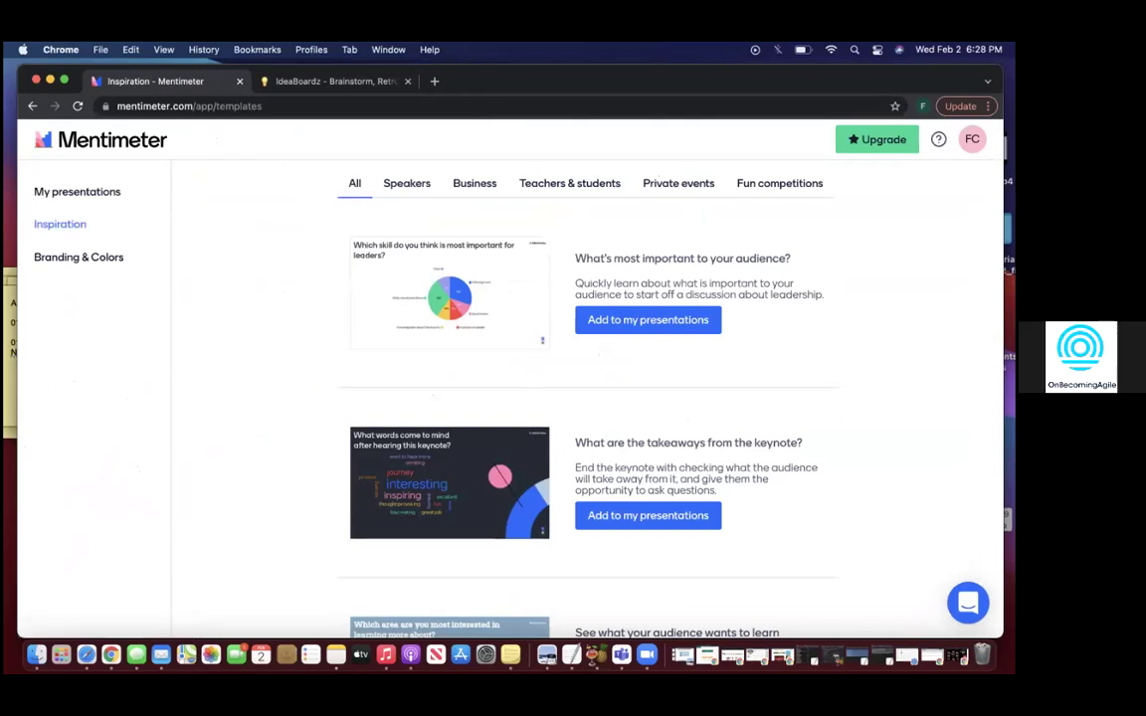
pyautogui.click(804, 188)
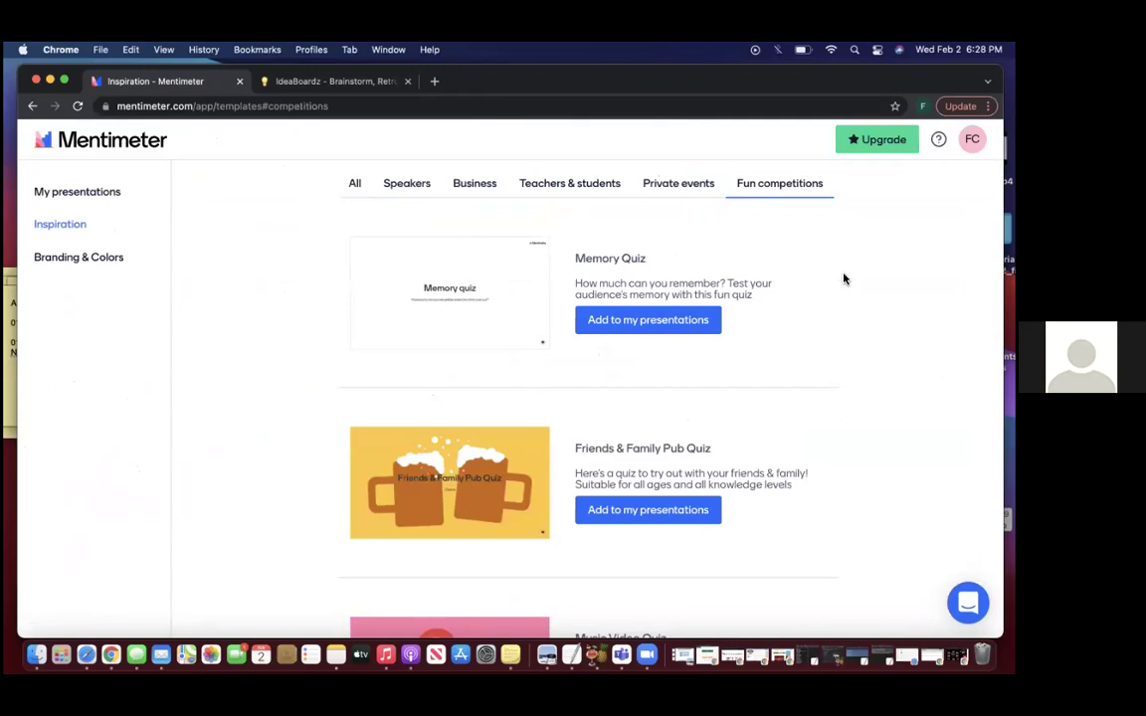
# - Browse the Fun competitions quiz templates to see which ready-made quizzes are offered
pyautogui.scroll(-2, 844, 280)
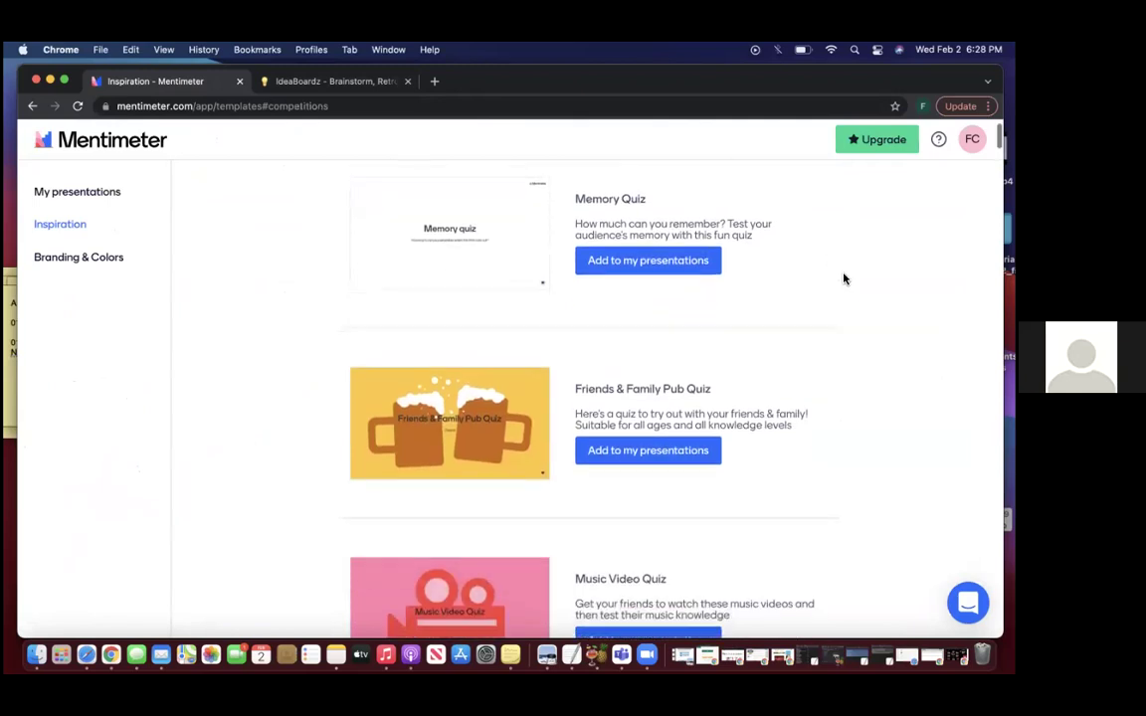
pyautogui.scroll(-5, 844, 280)
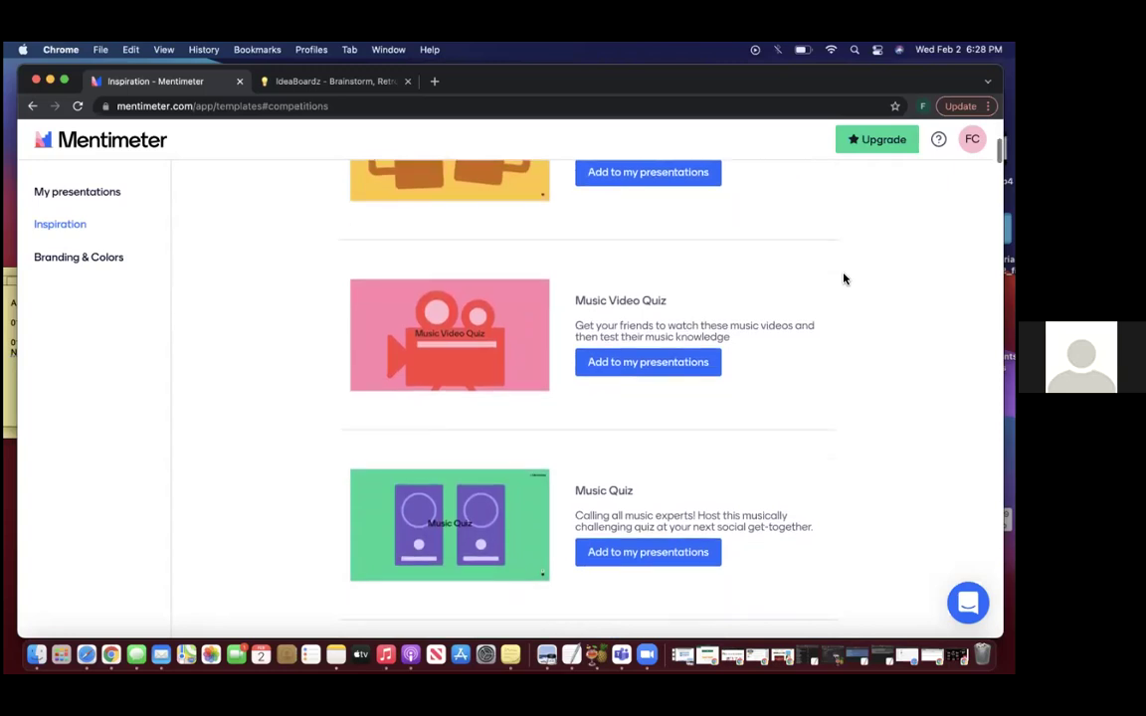
pyautogui.scroll(-12, 843, 280)
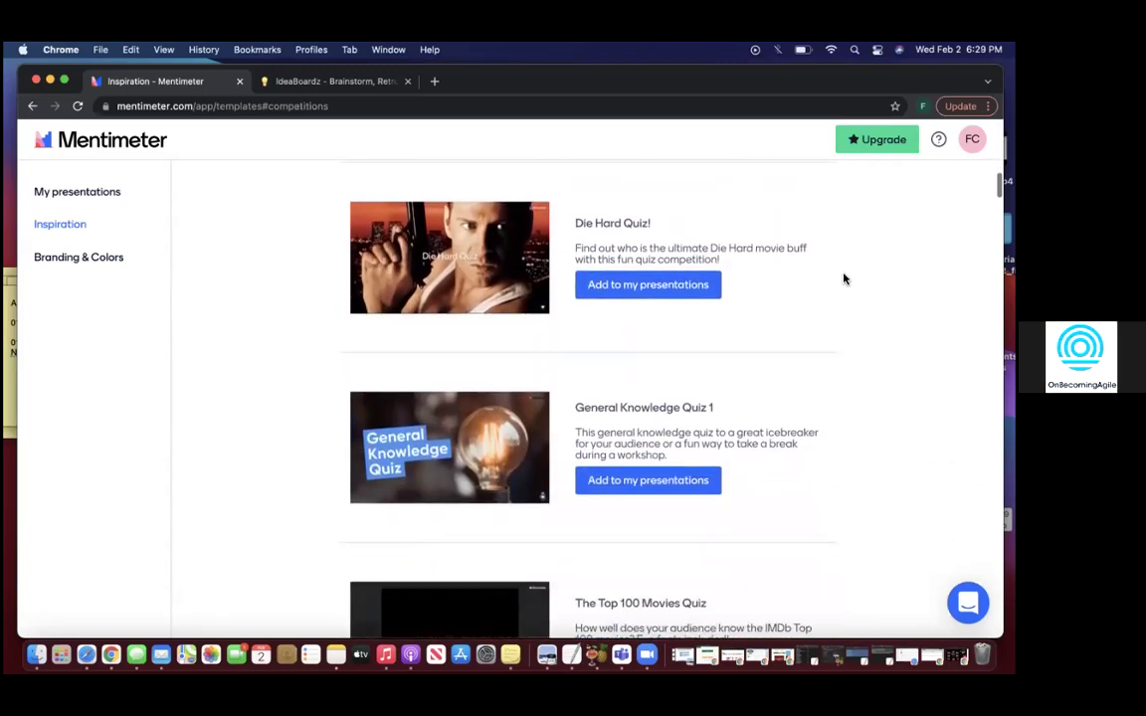
pyautogui.scroll(-4, 844, 280)
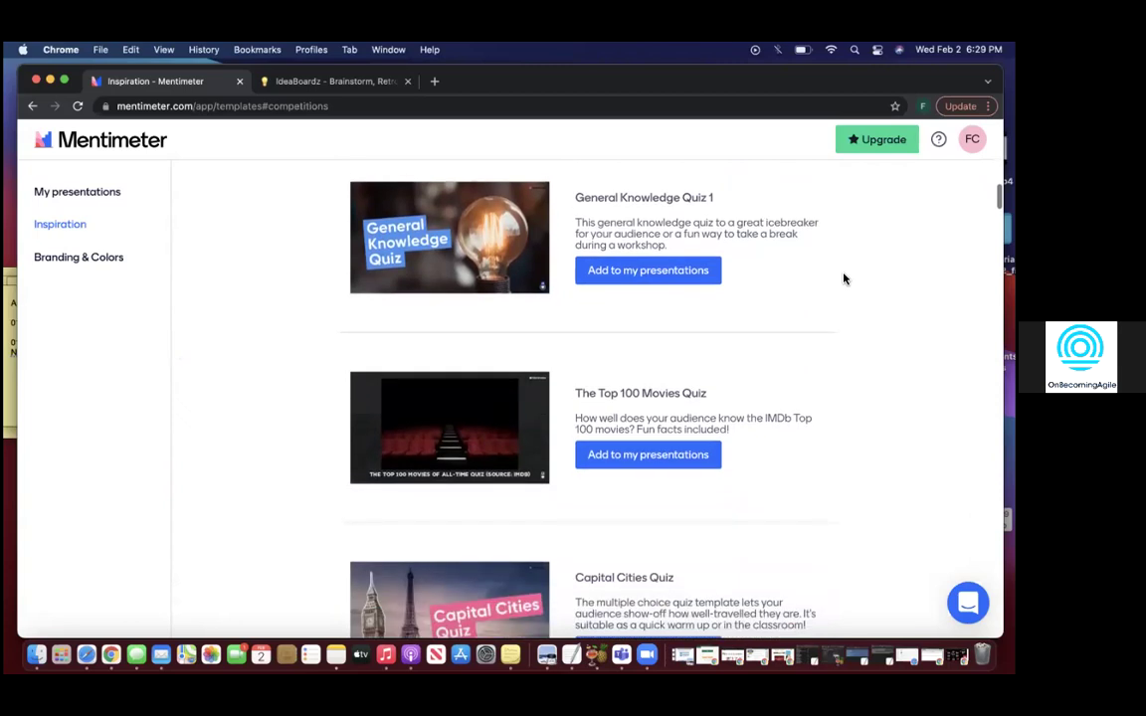
pyautogui.scroll(-12, 844, 279)
pyautogui.scroll(-5, 844, 279)
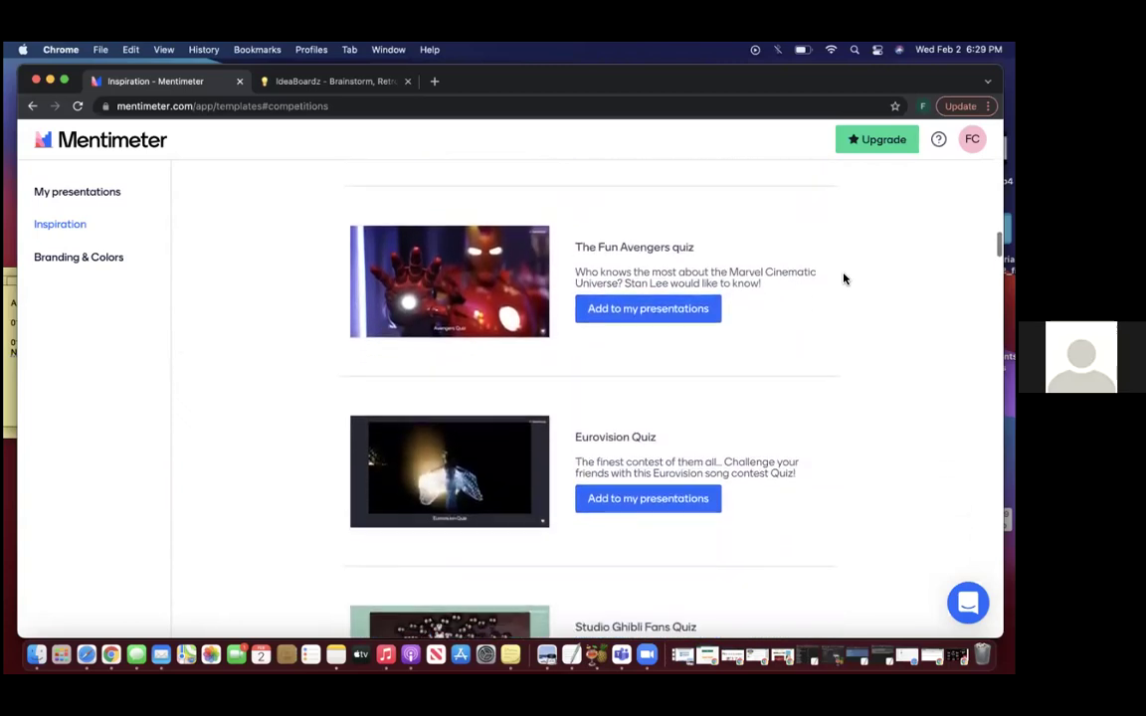
pyautogui.scroll(-3, 843, 280)
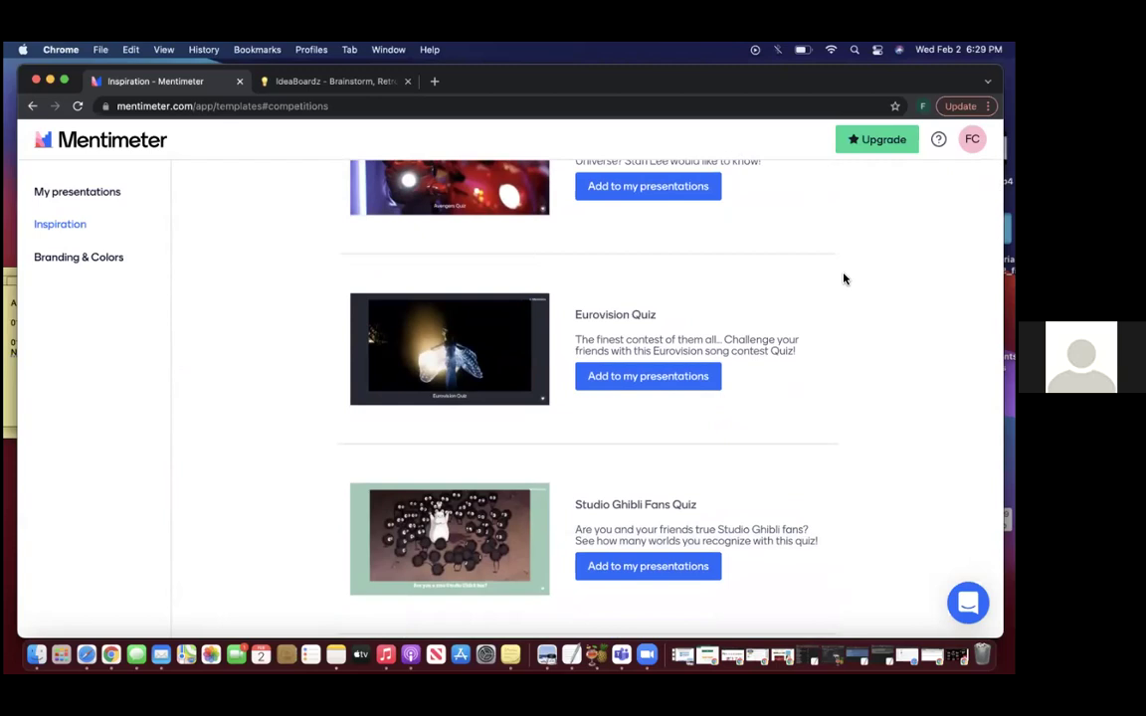
pyautogui.scroll(-4, 844, 280)
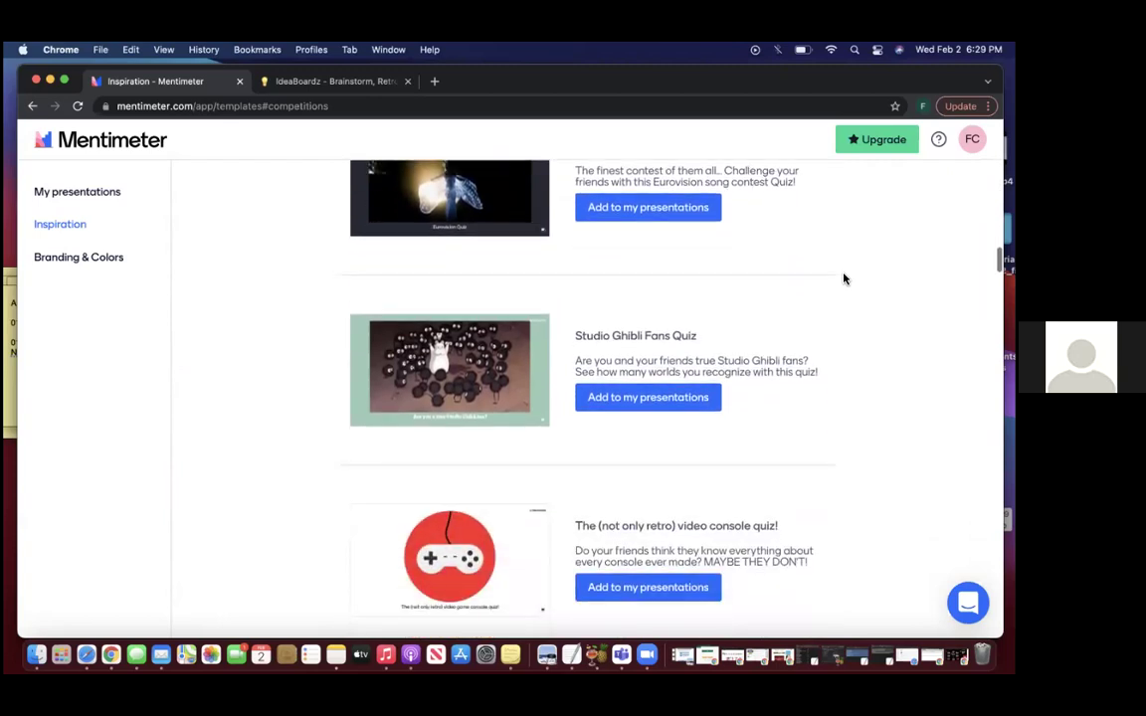
pyautogui.scroll(-3, 843, 279)
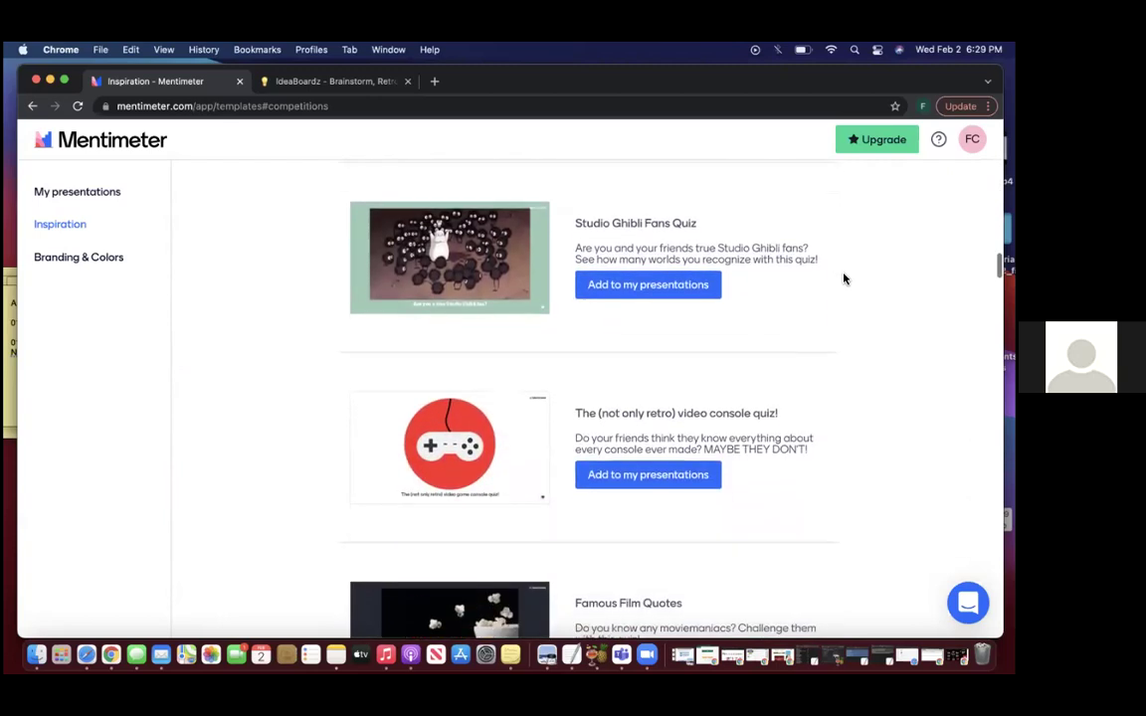
pyautogui.scroll(-3, 844, 279)
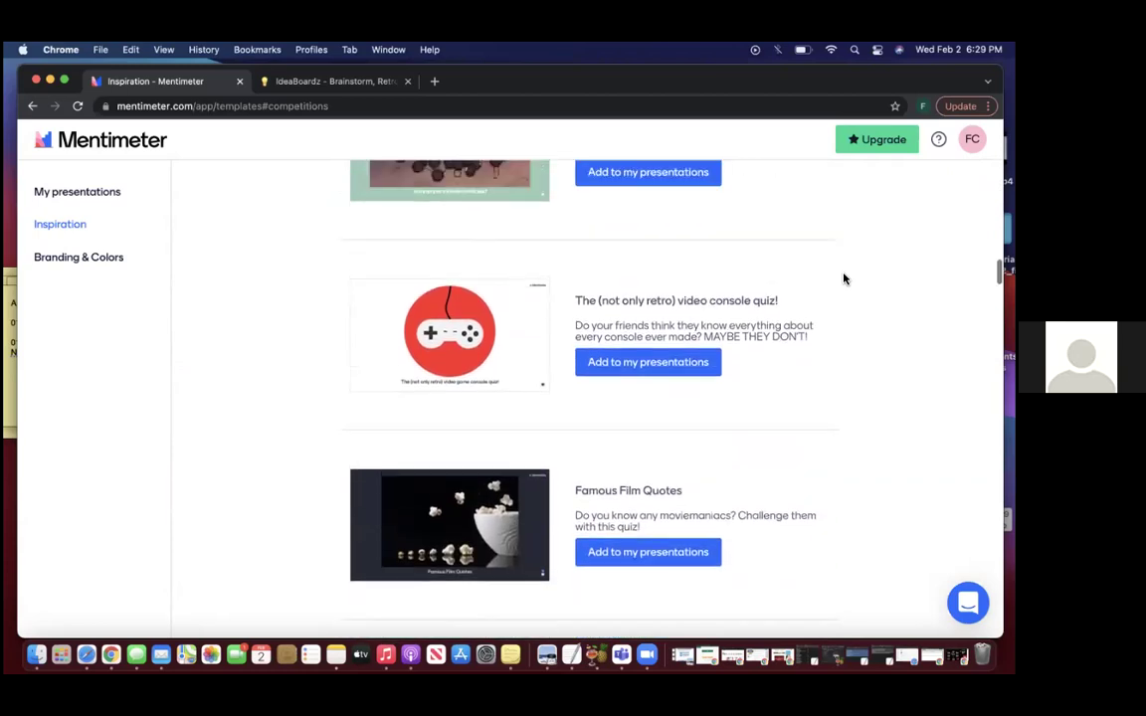
pyautogui.scroll(15, 844, 279)
pyautogui.scroll(10, 844, 279)
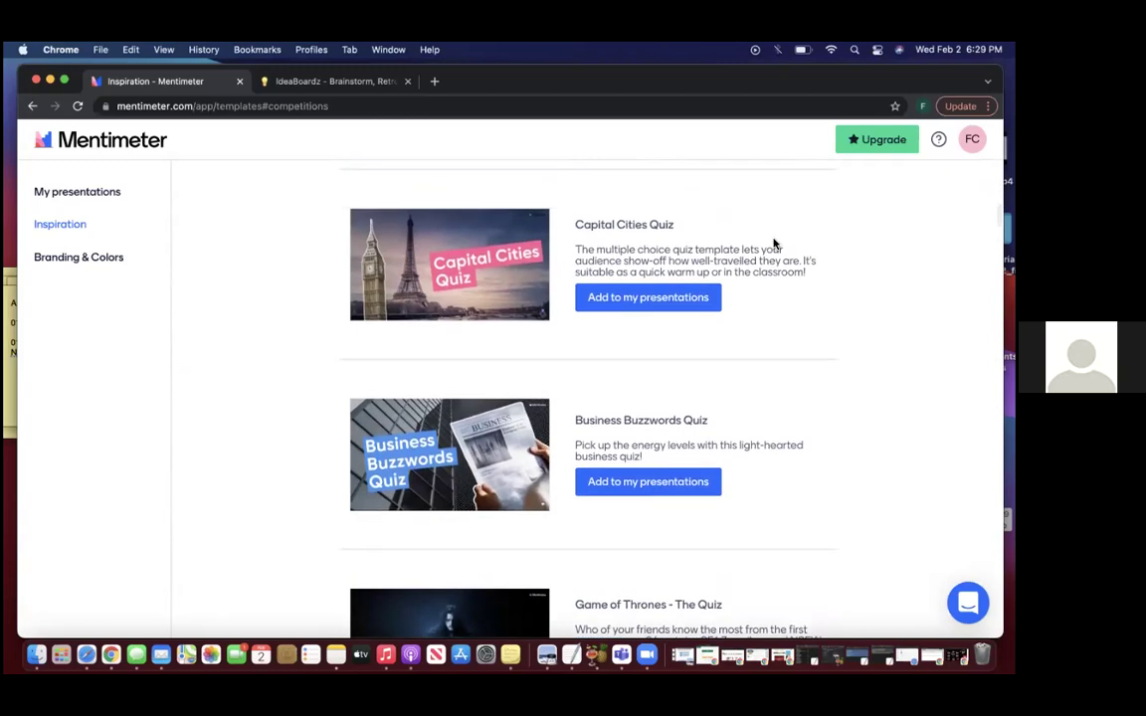
# - Switch to IdeaBoardz and enter the new board's name Team OBA Retro and description Team OBA1
pyautogui.click(266, 87)
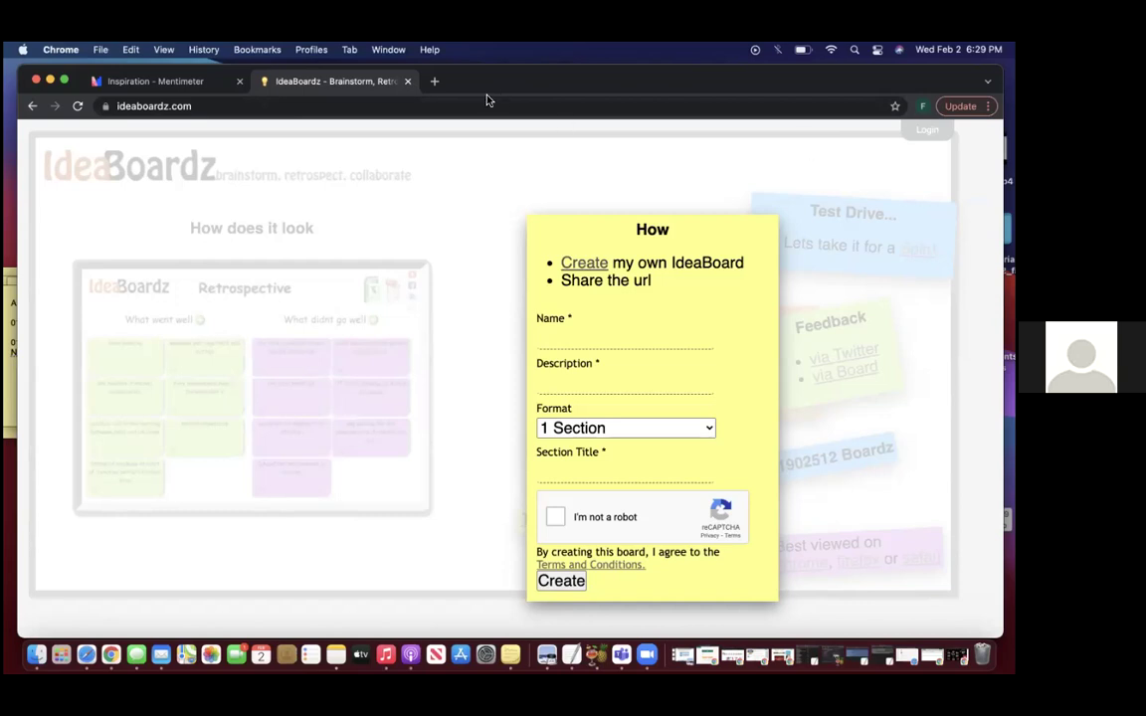
pyautogui.click(548, 331)
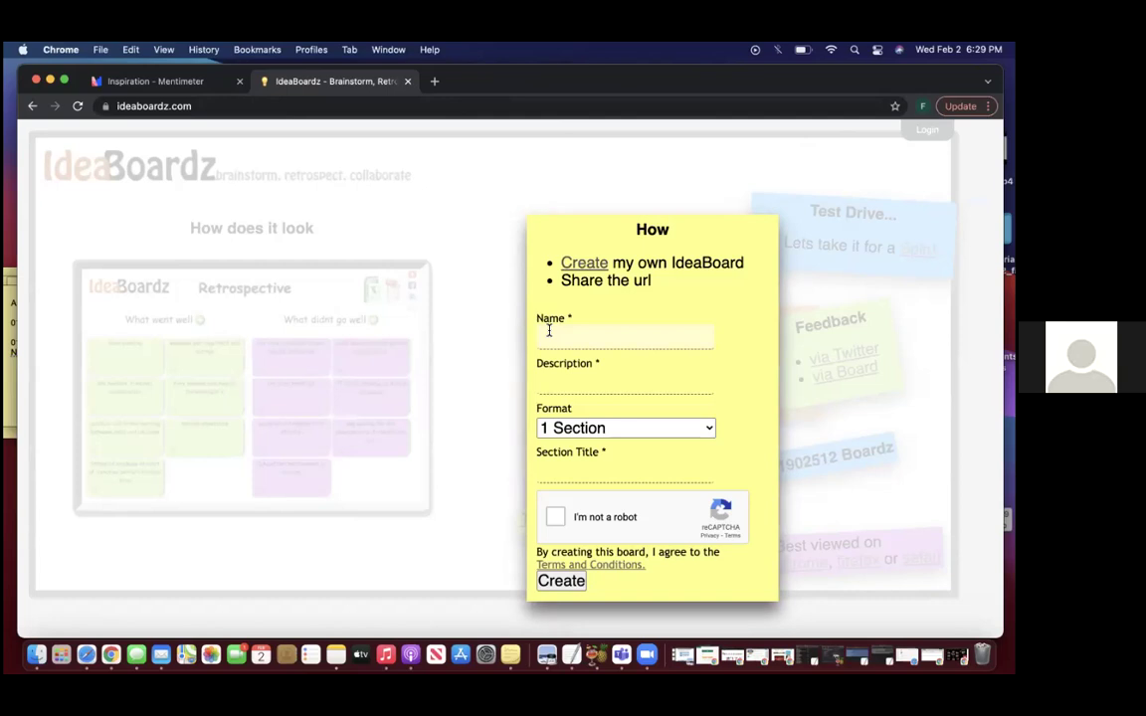
pyautogui.click(617, 341)
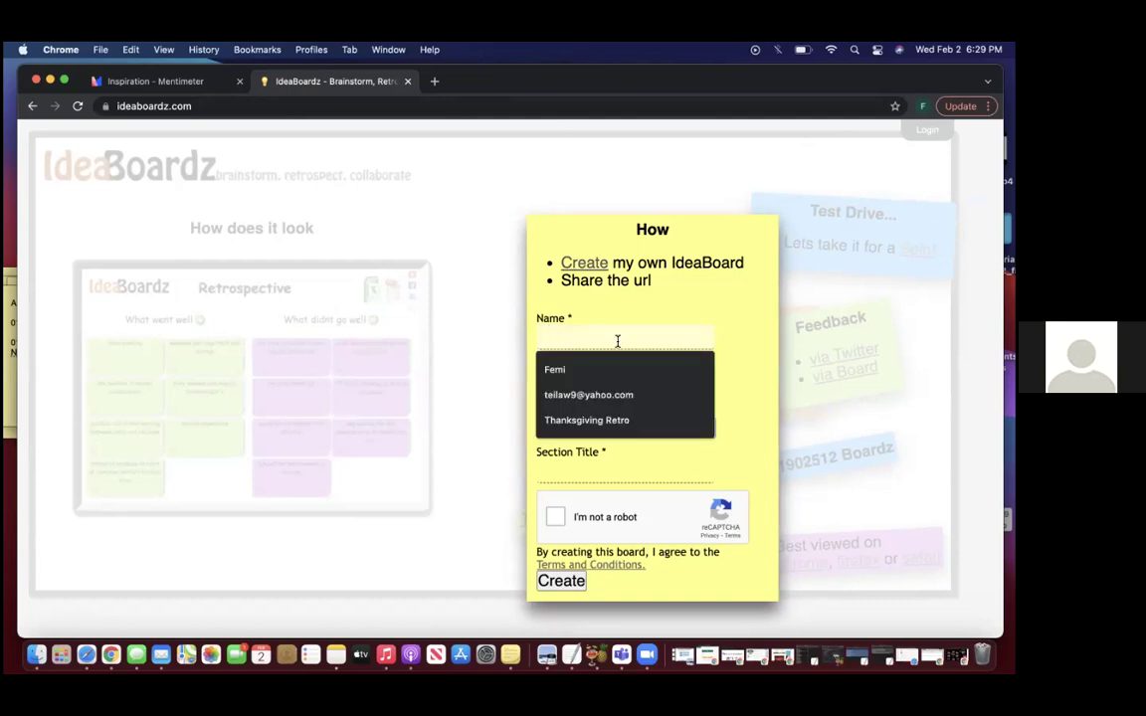
pyautogui.write('Team OBA')
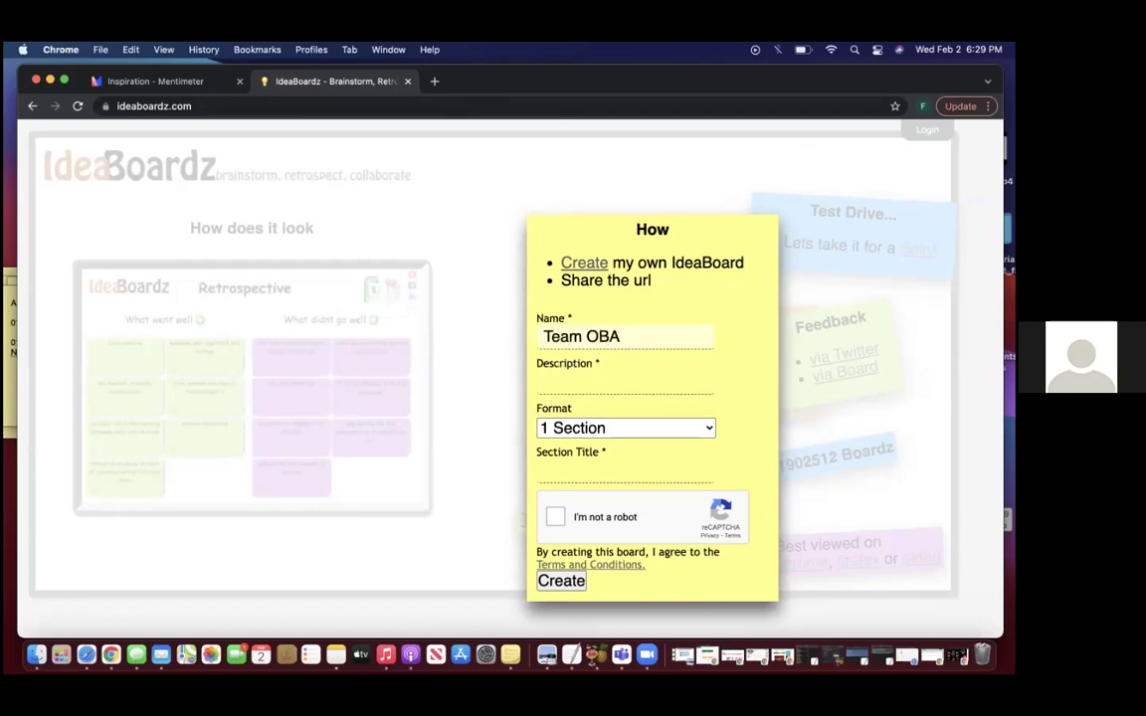
pyautogui.write(' Retro')
pyautogui.click(573, 384)
pyautogui.write('Tea')
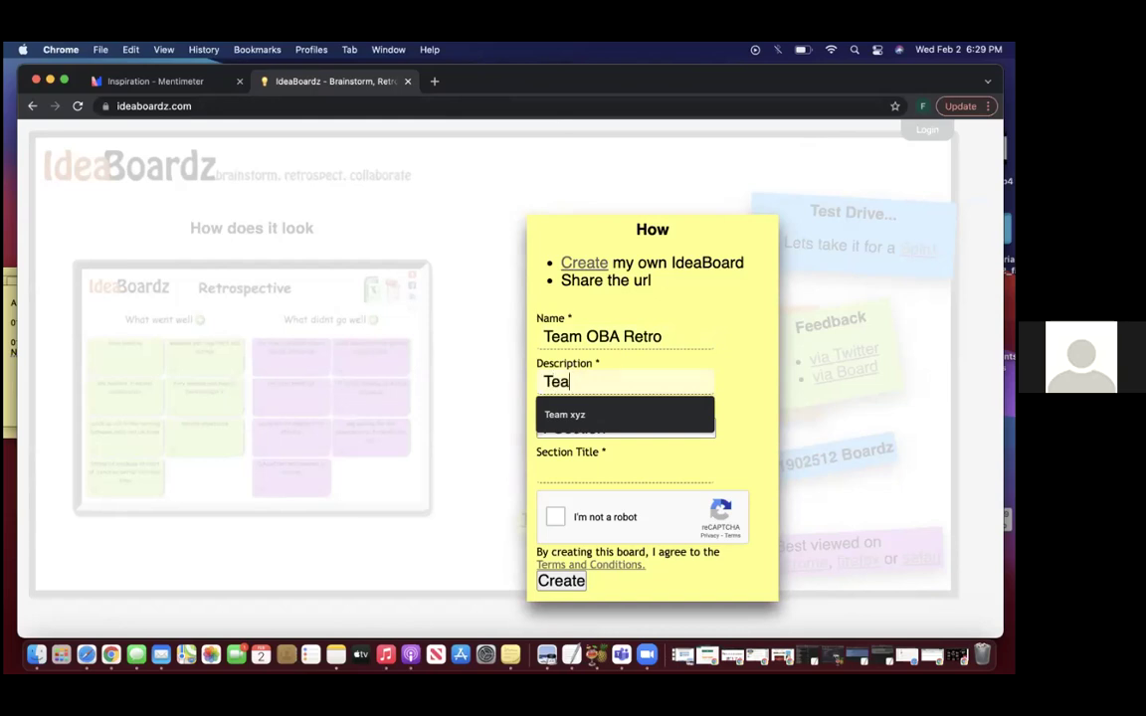
pyautogui.write('m OBA1')
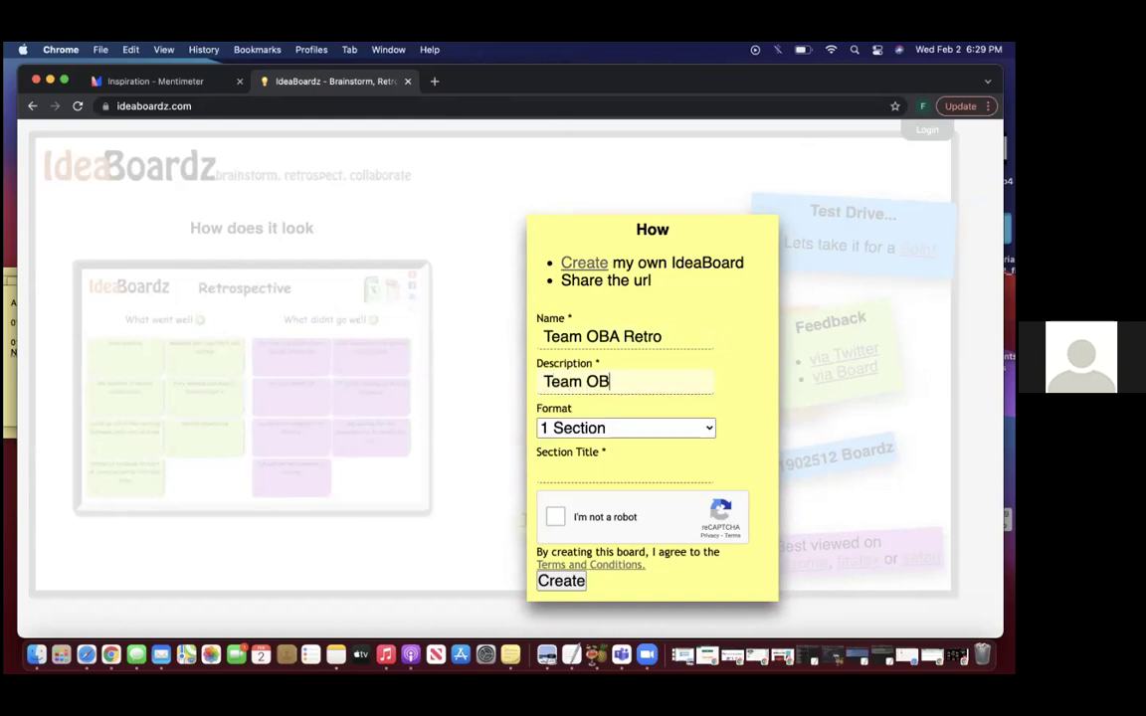
# - Set the board's format to Retrospective and complete the I'm not a robot check
pyautogui.click(668, 428)
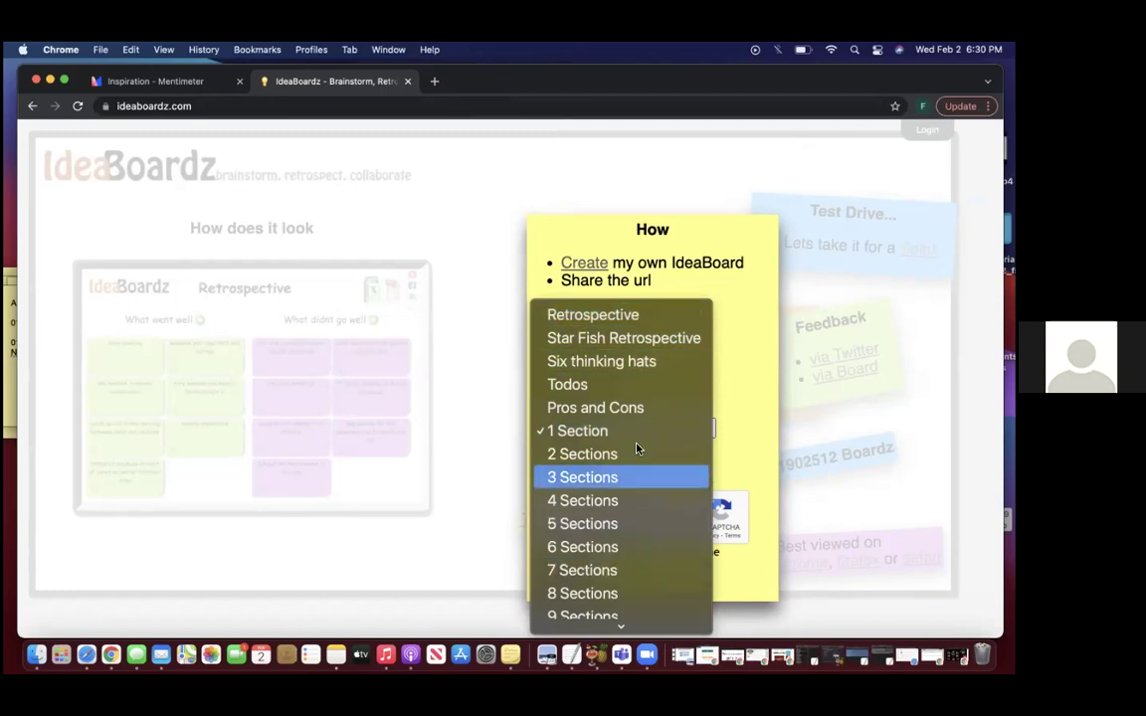
pyautogui.click(630, 315)
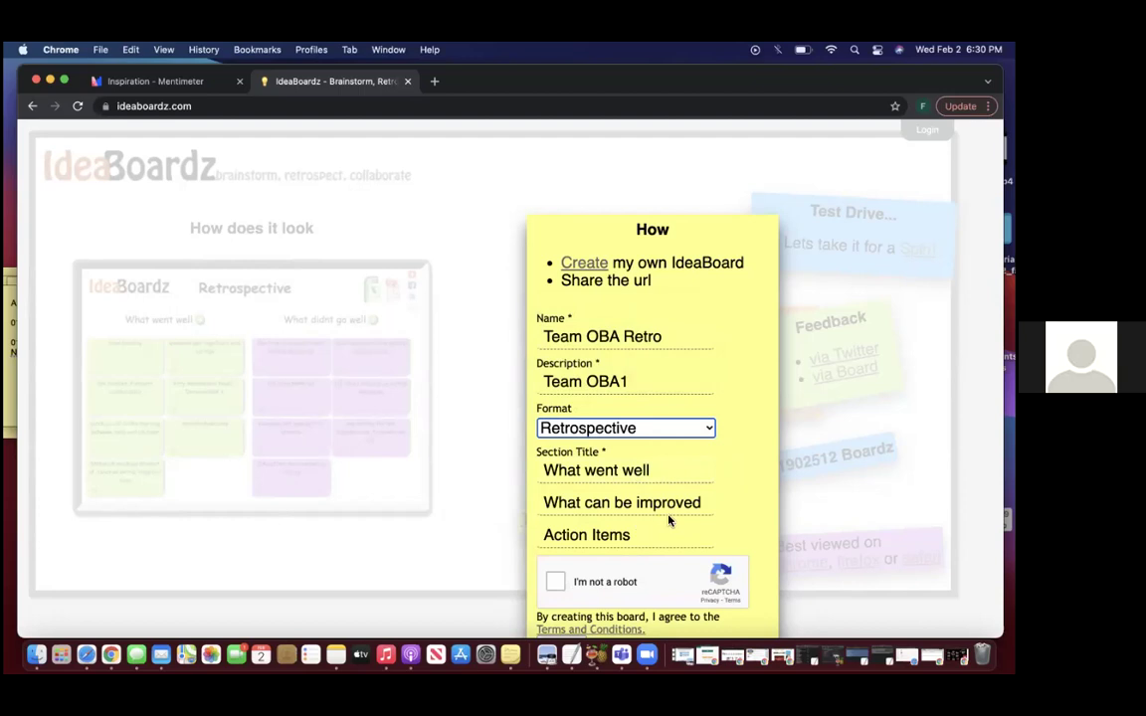
pyautogui.click(554, 588)
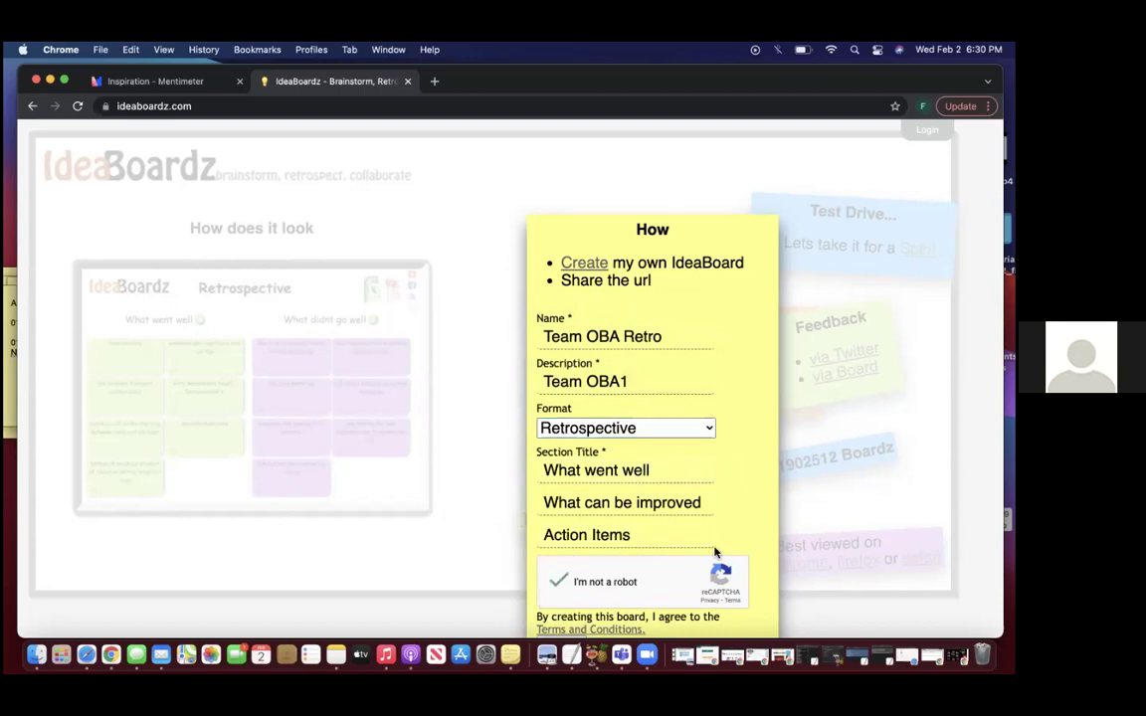
pyautogui.scroll(-1, 761, 548)
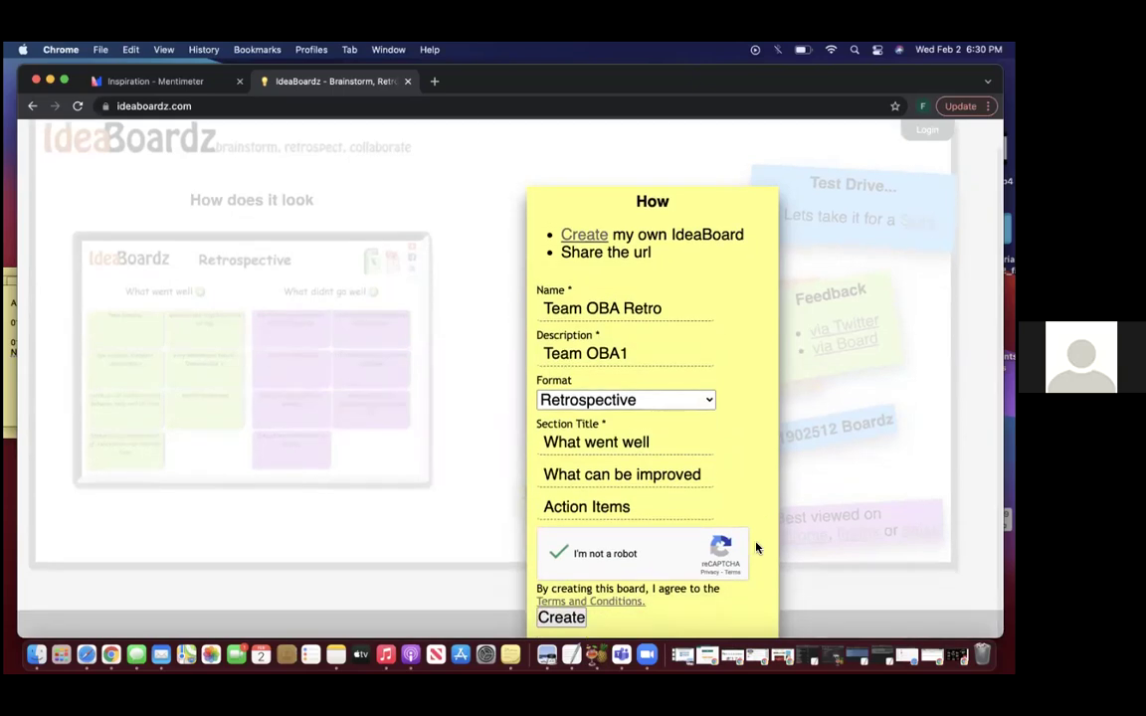
# - Create the Team OBA Retro board and copy its web address for sharing with the team
pyautogui.click(568, 618)
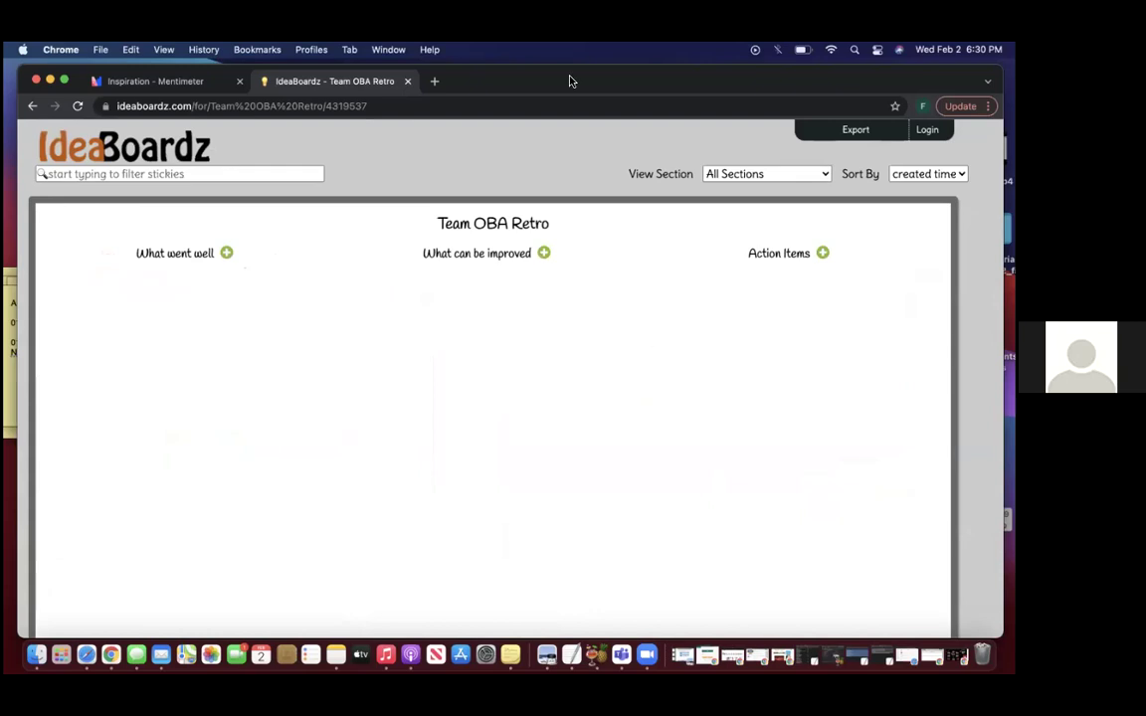
pyautogui.click(410, 106)
pyautogui.press('super+c')
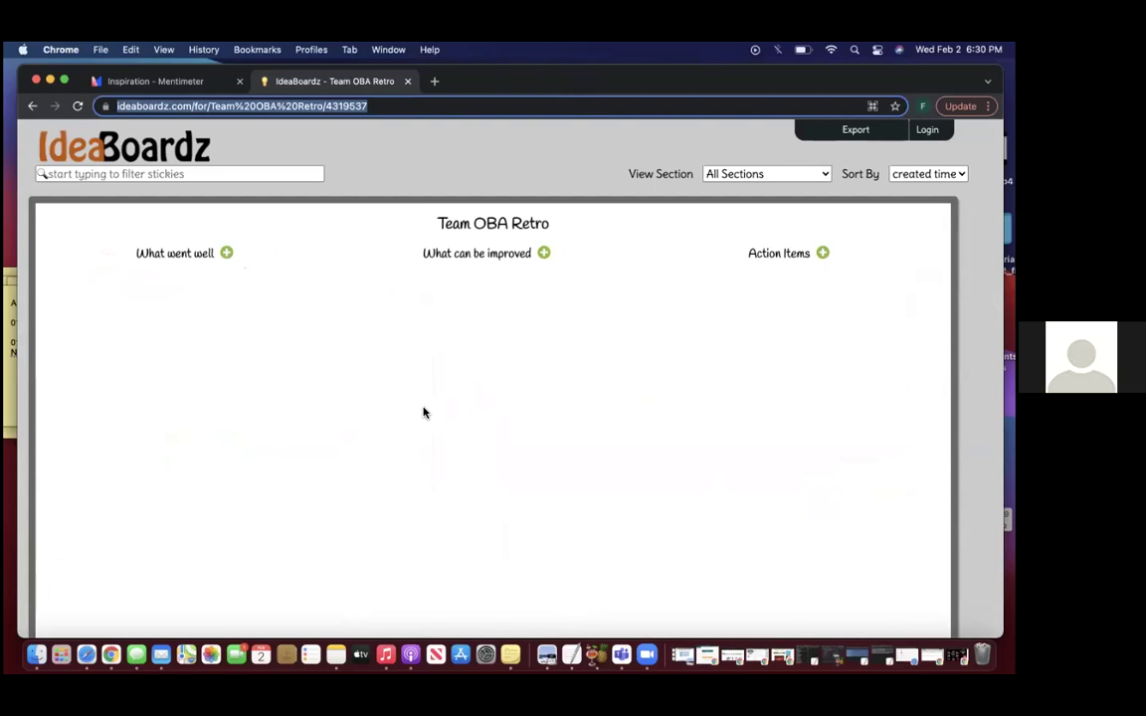
pyautogui.click(491, 509)
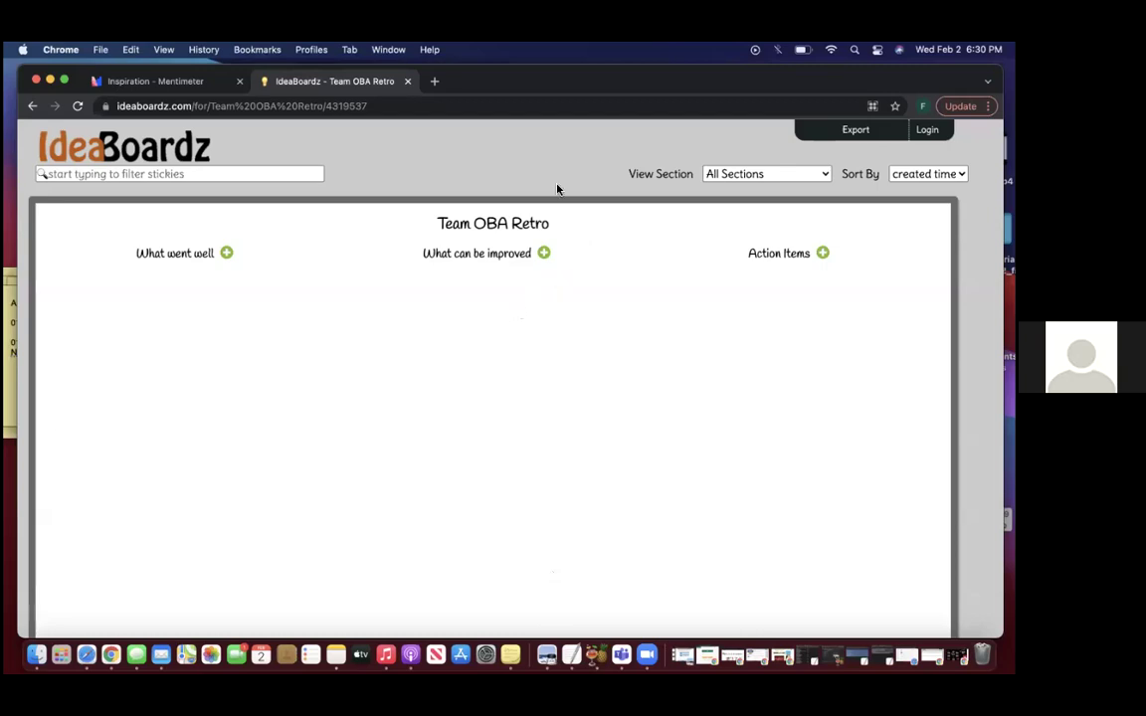
pyautogui.click(504, 105)
pyautogui.click(505, 106)
# - Add a What went well note reading "Thank you for continuous collaboration & teamwork"
pyautogui.click(226, 254)
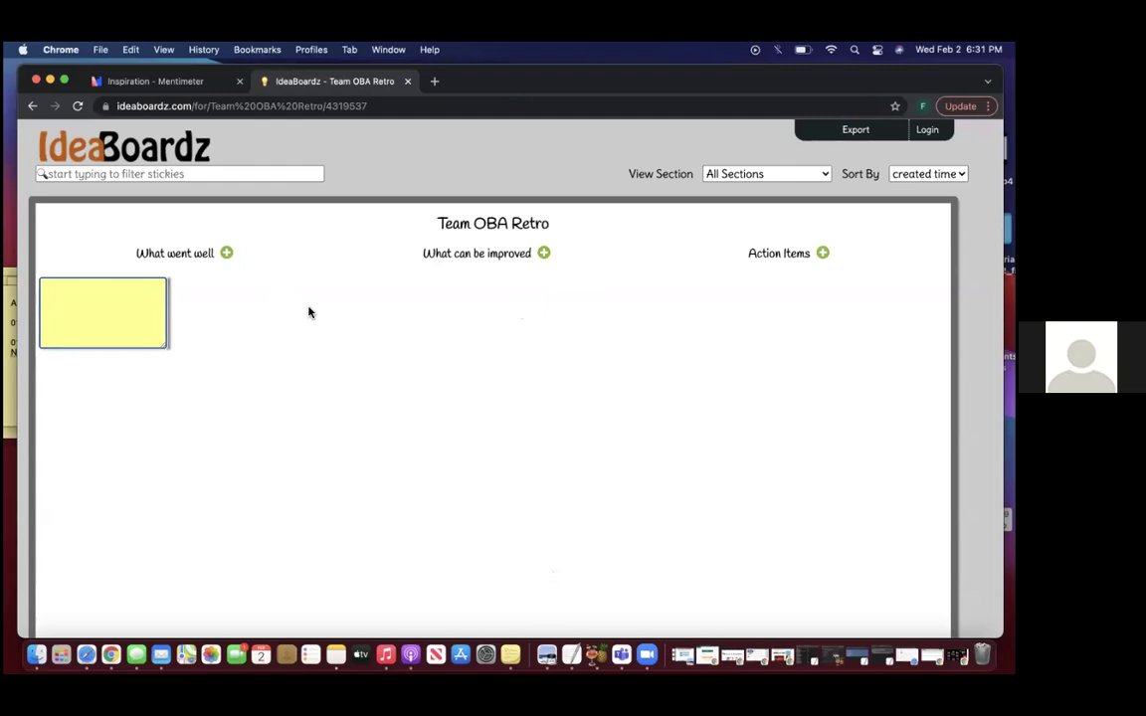
pyautogui.write('Thank you for continuous collab')
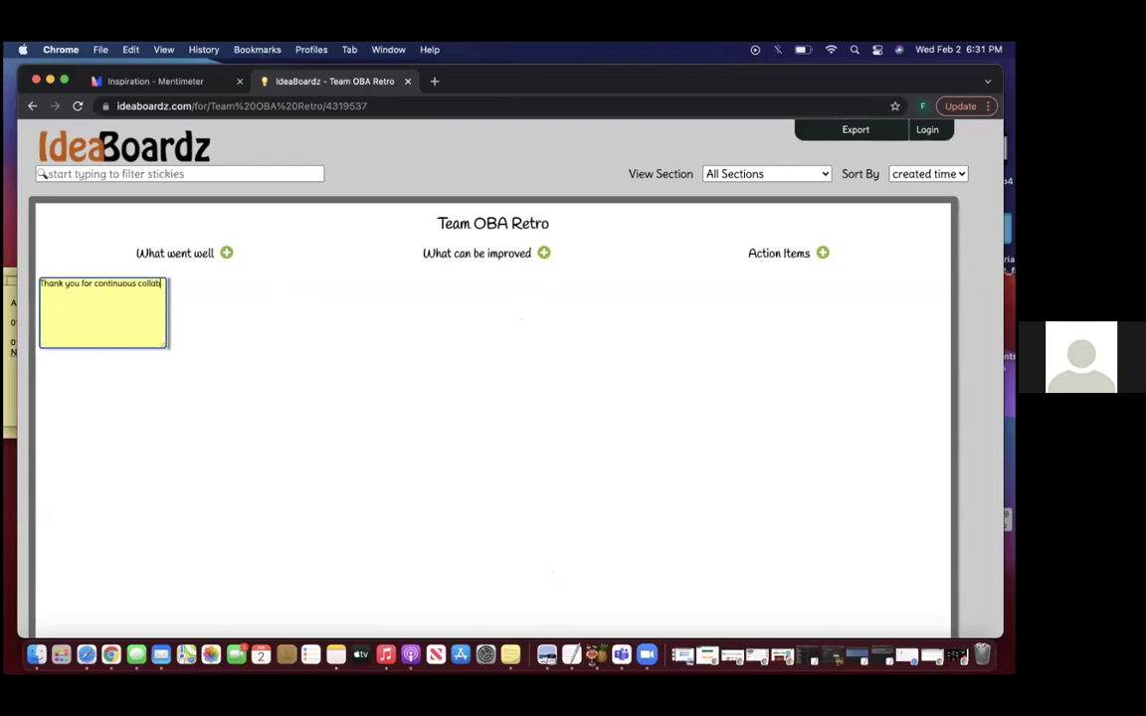
pyautogui.write('oration & teamwork')
pyautogui.press('Return')
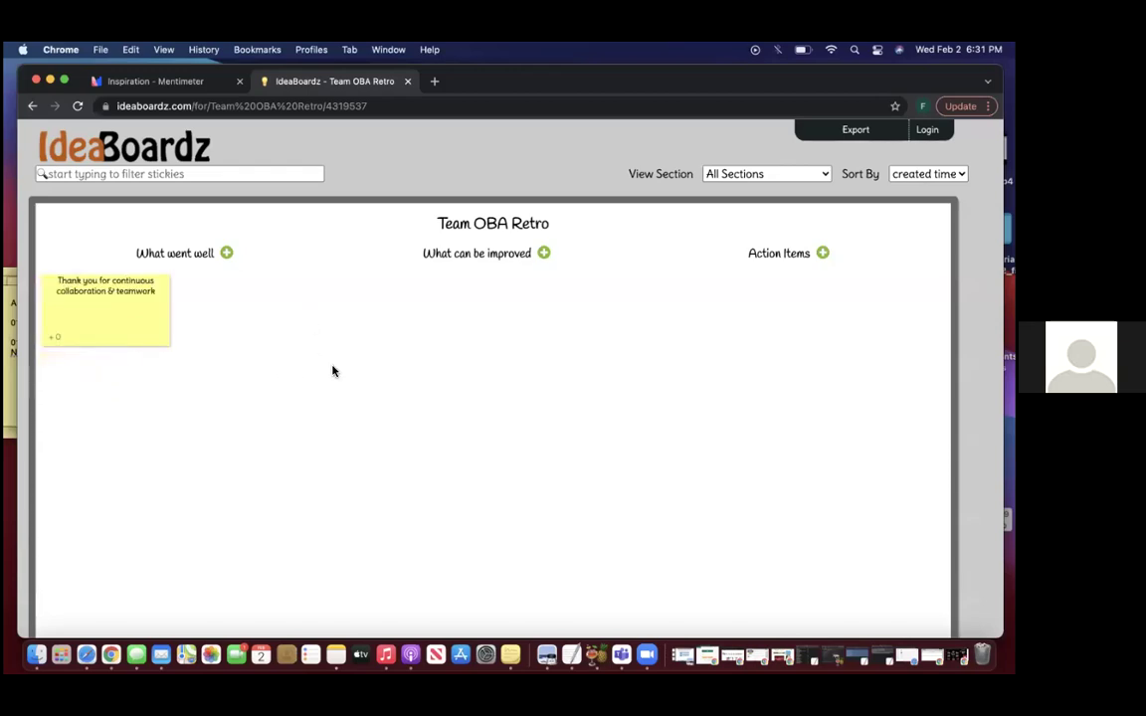
# - Reload the retrospective board repeatedly to check for new notes from teammates
pyautogui.click(490, 104)
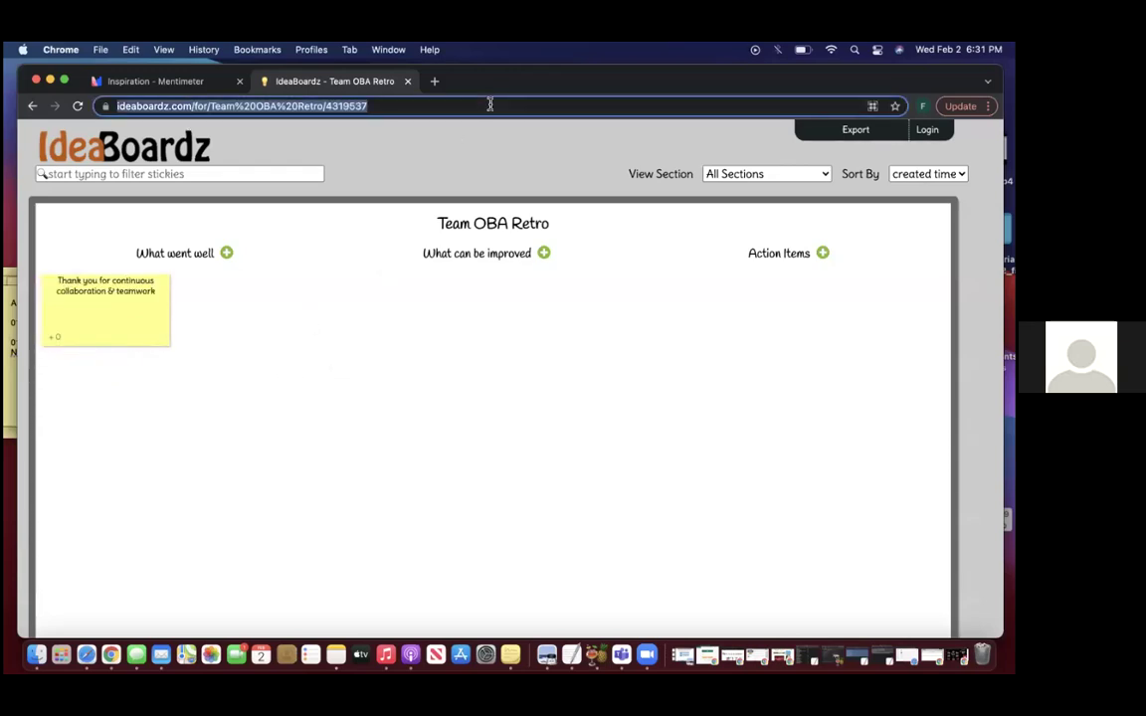
pyautogui.press('Escape')
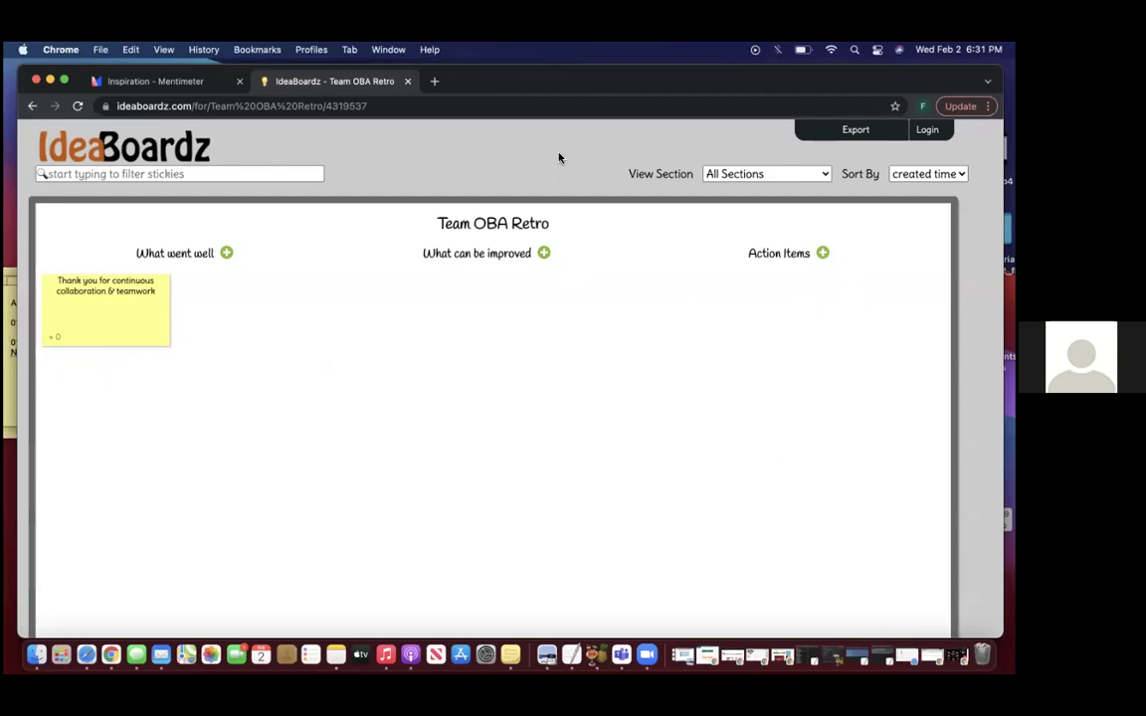
pyautogui.click(574, 105)
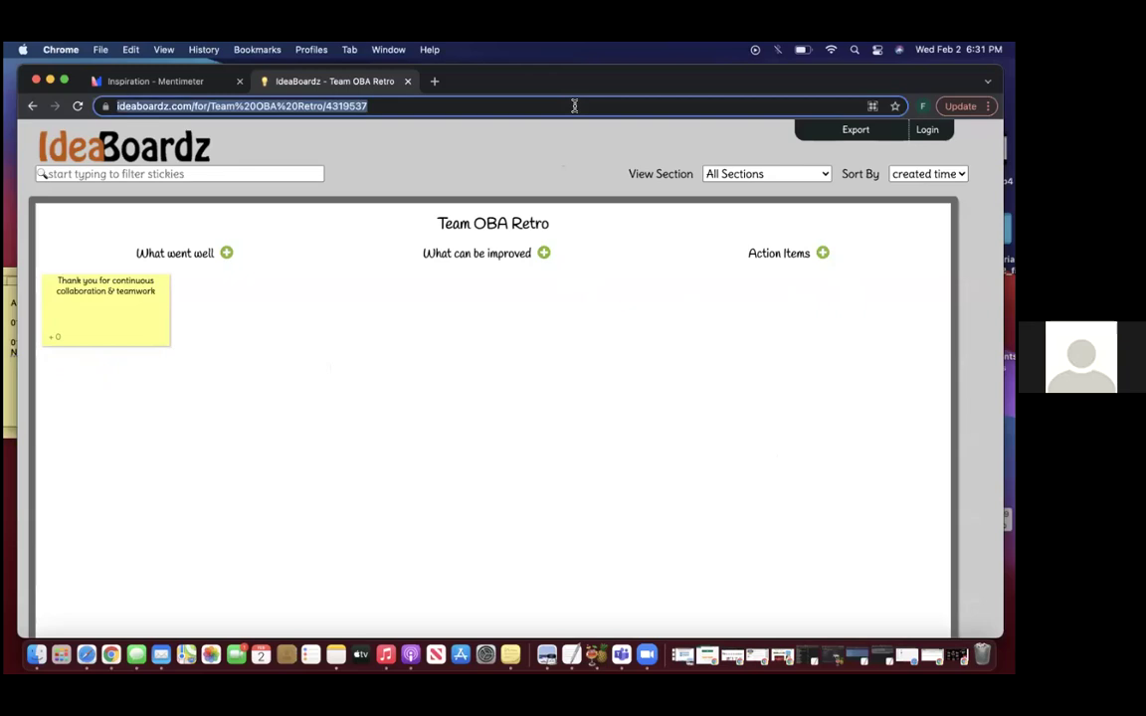
pyautogui.press('Escape')
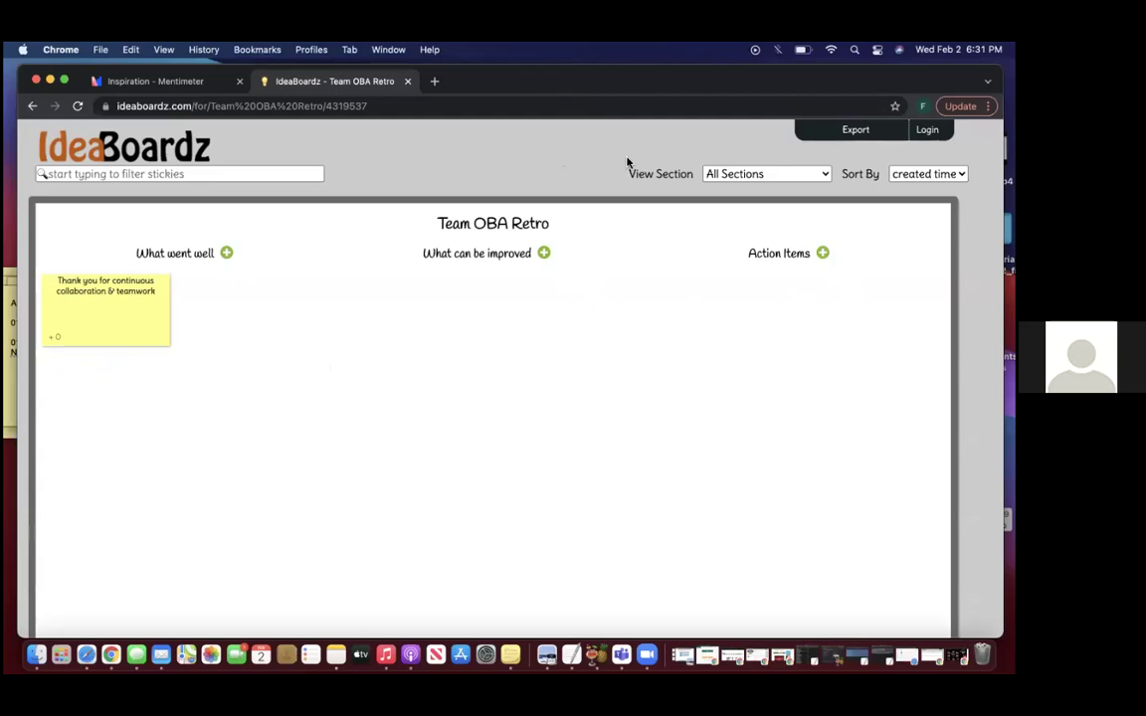
pyautogui.click(617, 107)
pyautogui.press('Return')
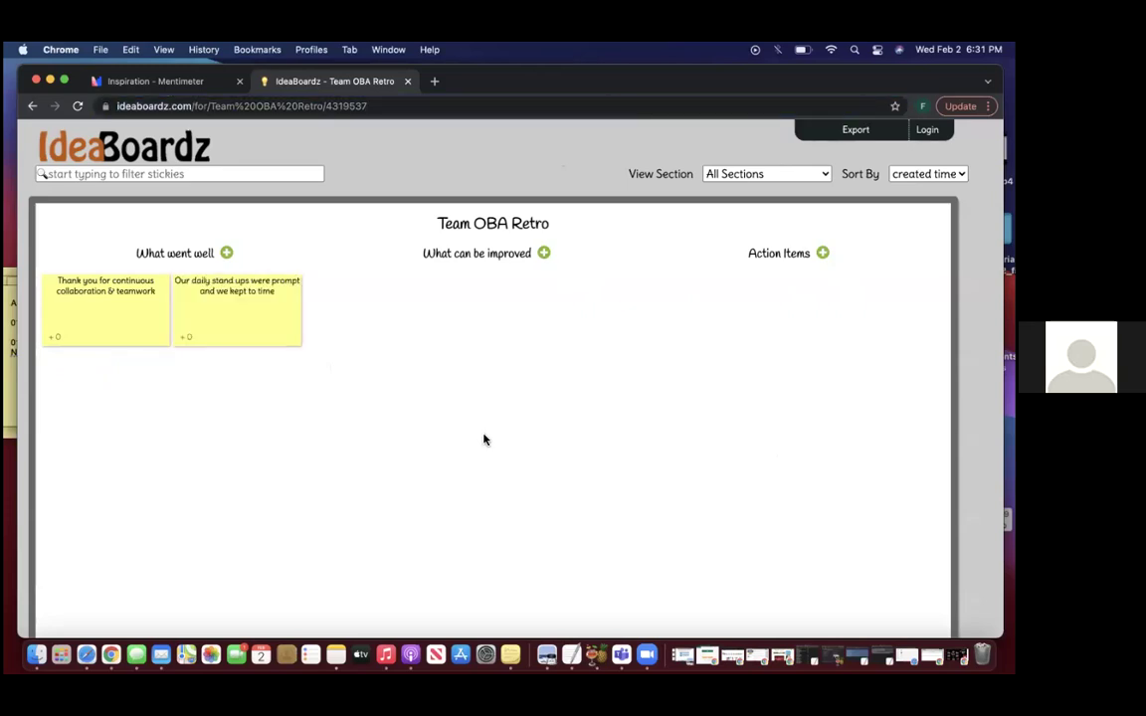
pyautogui.click(553, 107)
pyautogui.press('Return')
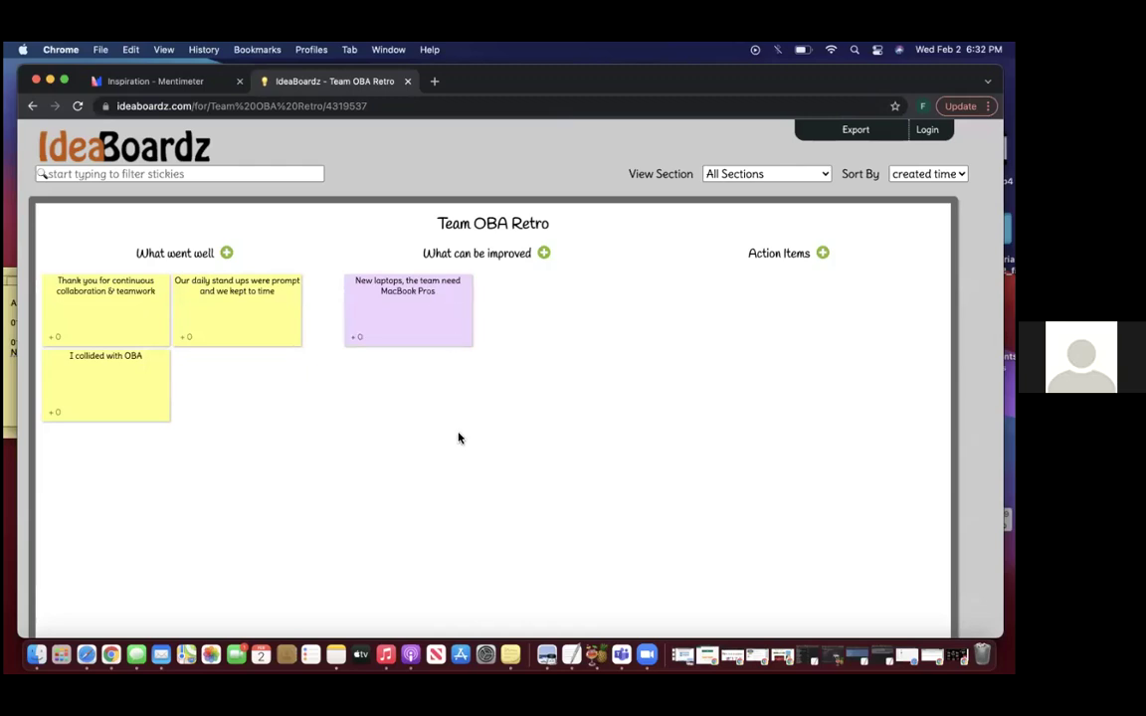
pyautogui.click(477, 104)
pyautogui.press('Return')
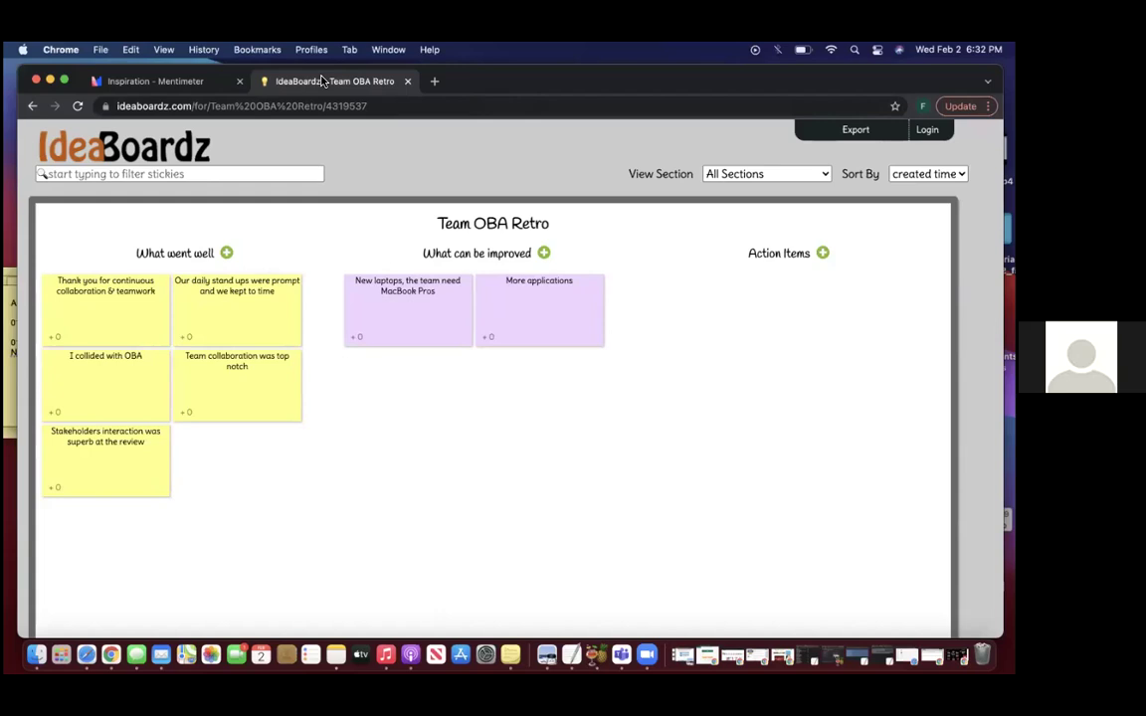
pyautogui.click(410, 104)
pyautogui.press('Return')
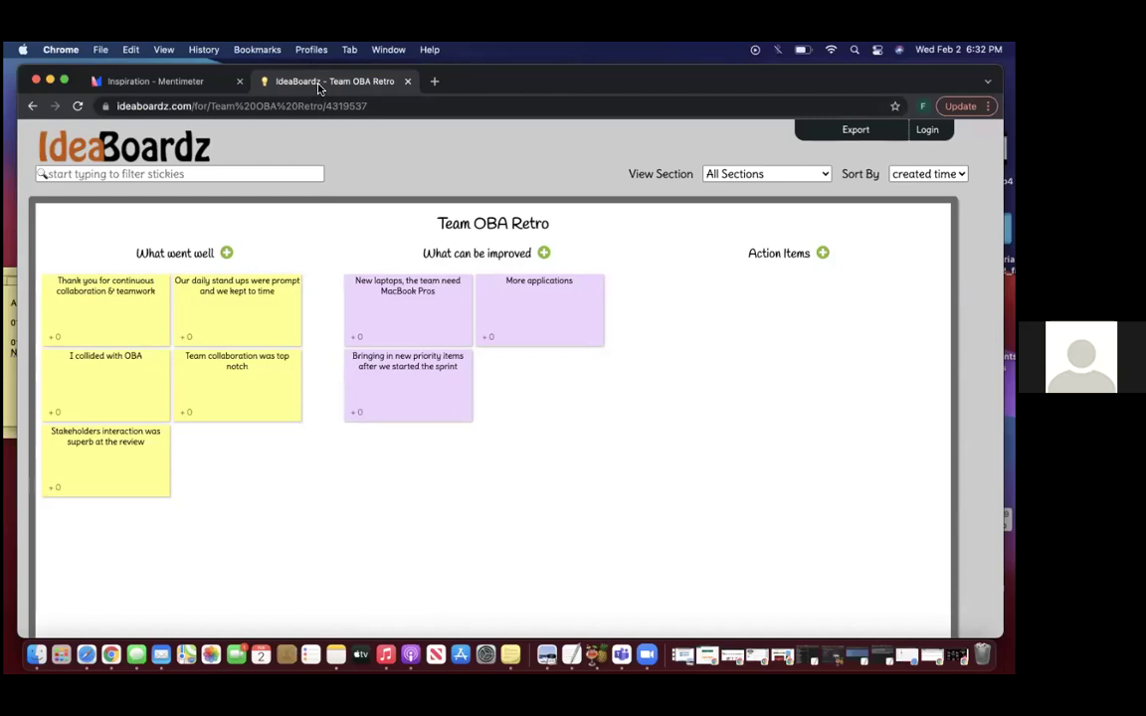
pyautogui.click(393, 105)
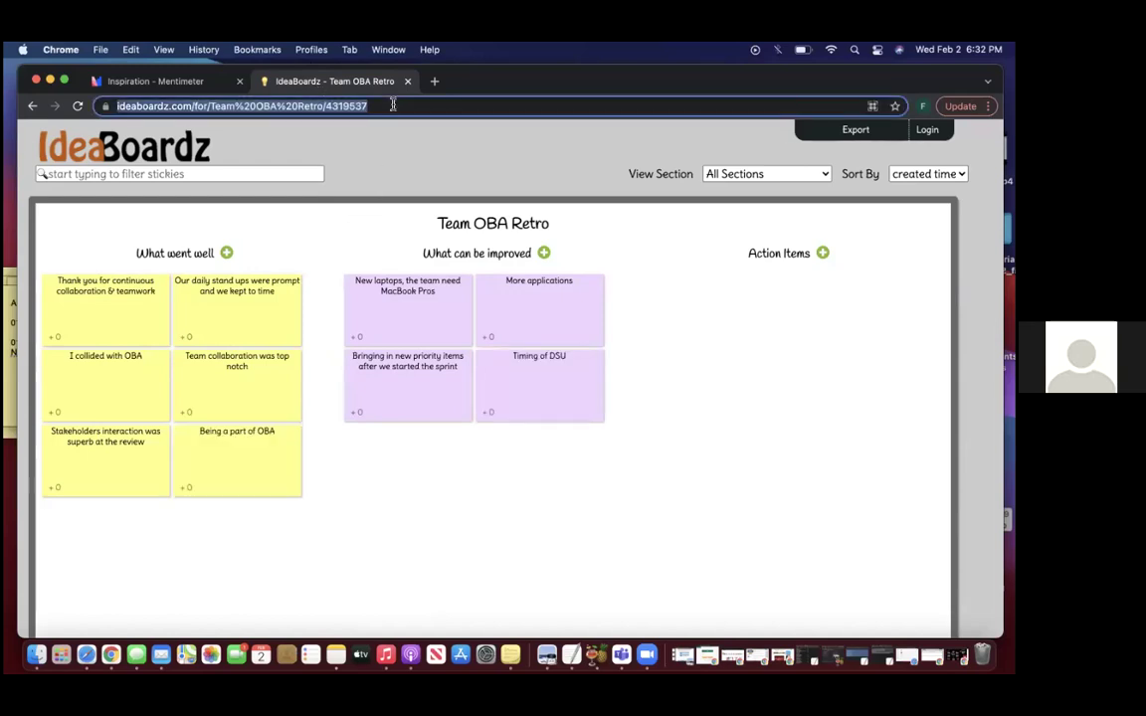
pyautogui.click(410, 159)
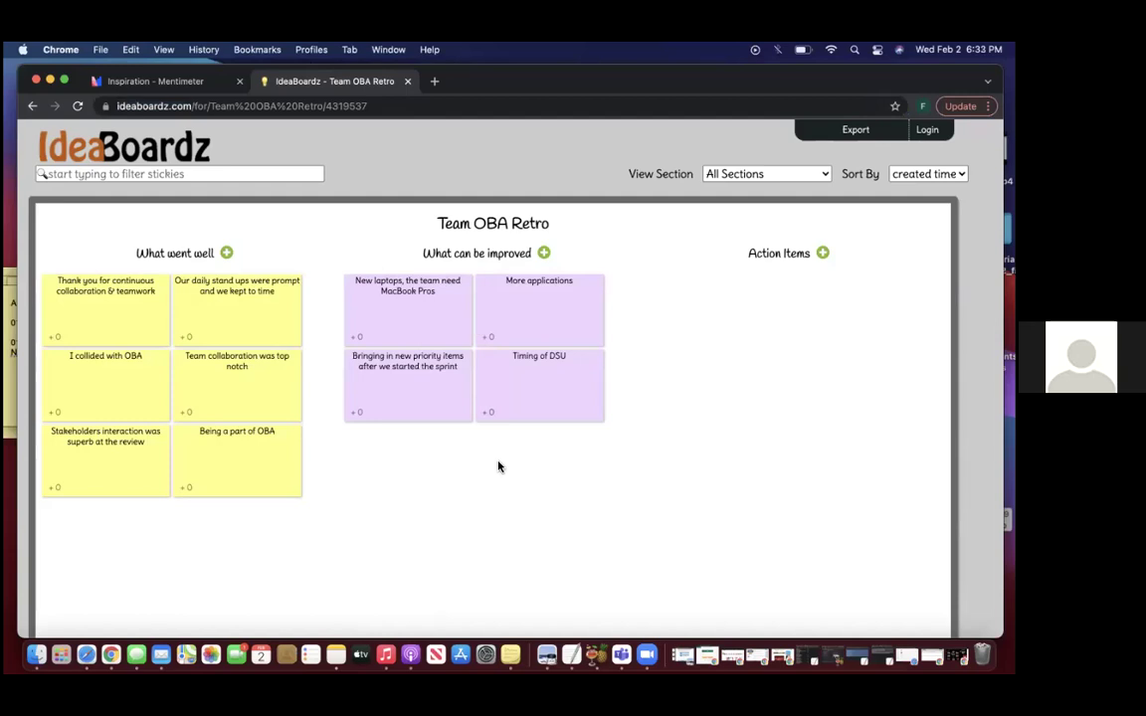
pyautogui.click(505, 105)
pyautogui.press('Return')
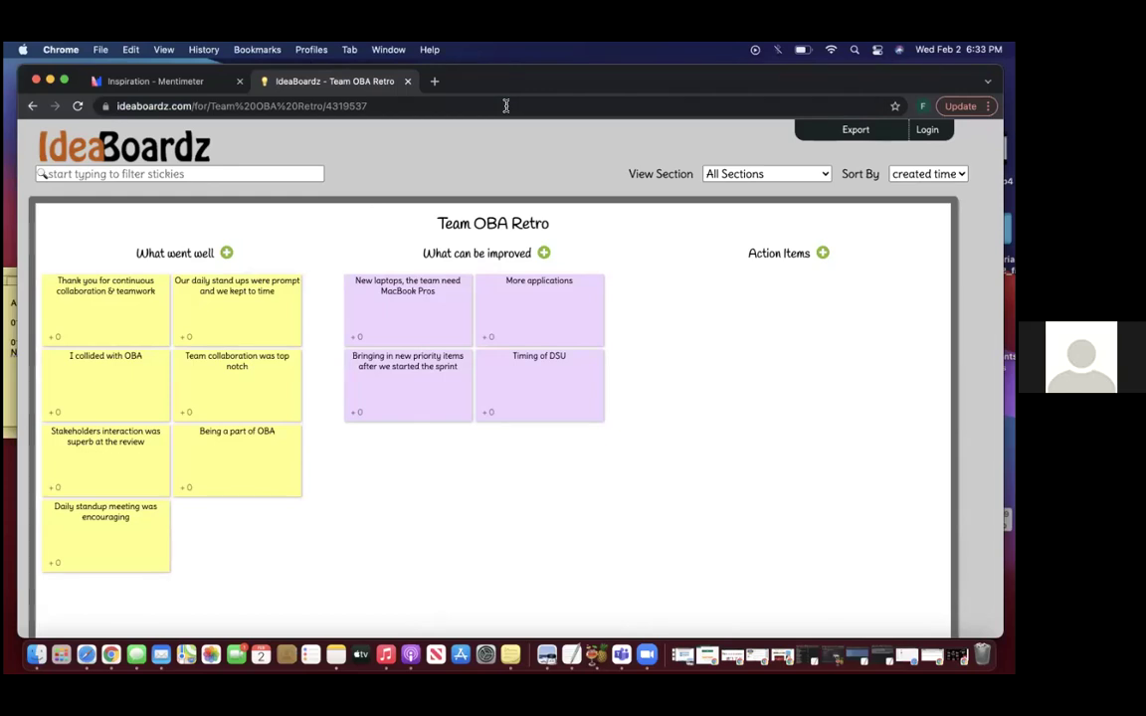
pyautogui.click(506, 106)
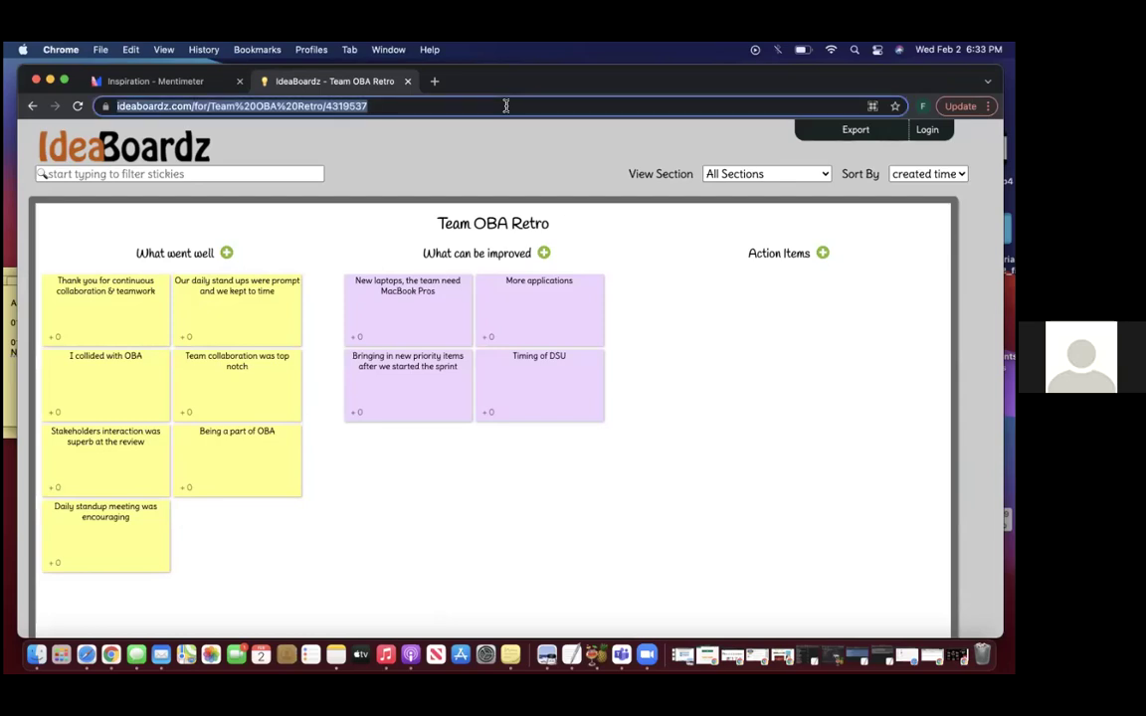
pyautogui.click(501, 414)
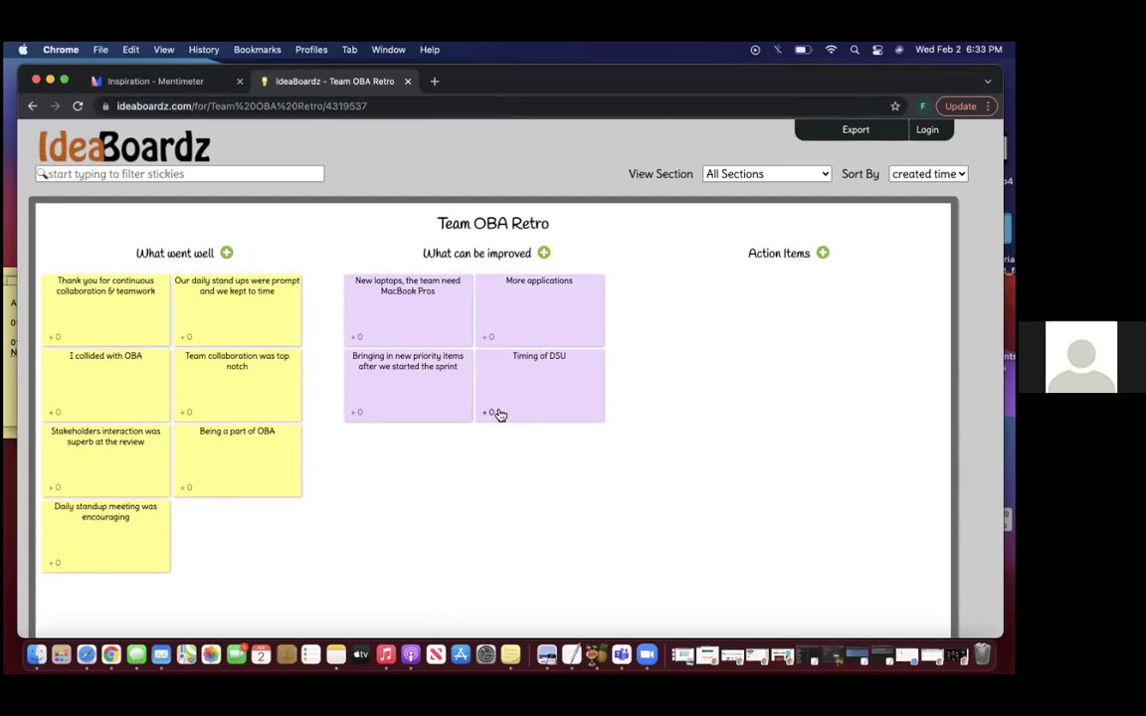
# - Add a What went well note reading "Kudos to the team for delivering amazing increment this sprint"
pyautogui.click(227, 254)
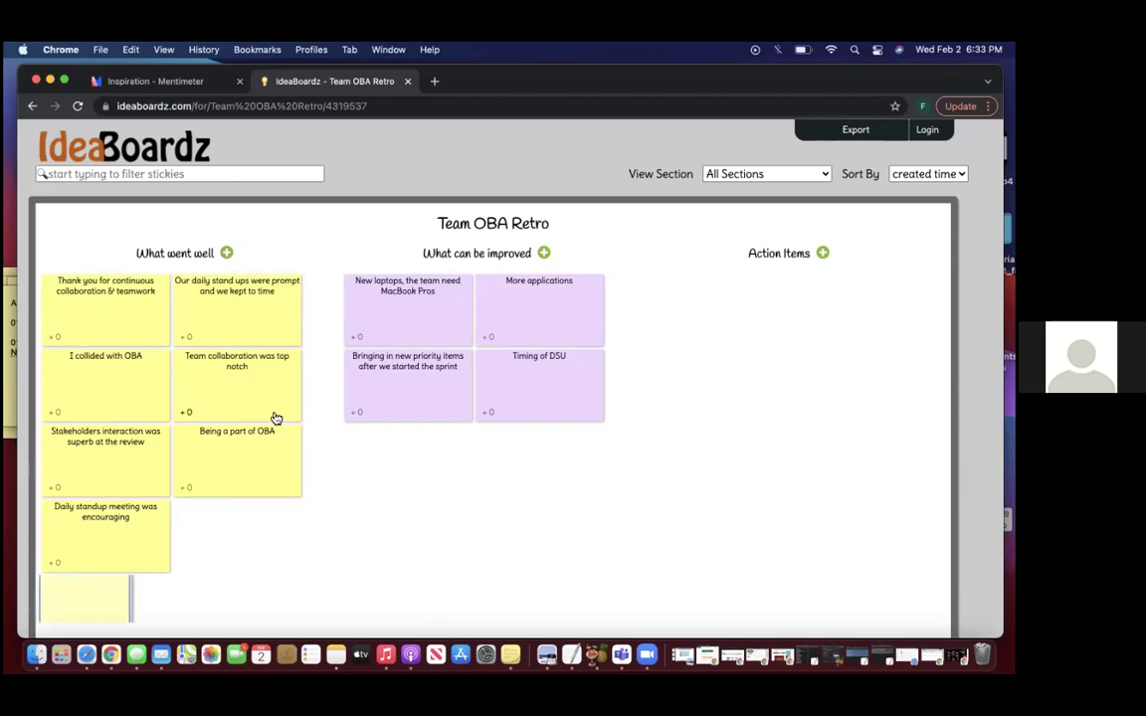
pyautogui.write('Kudos')
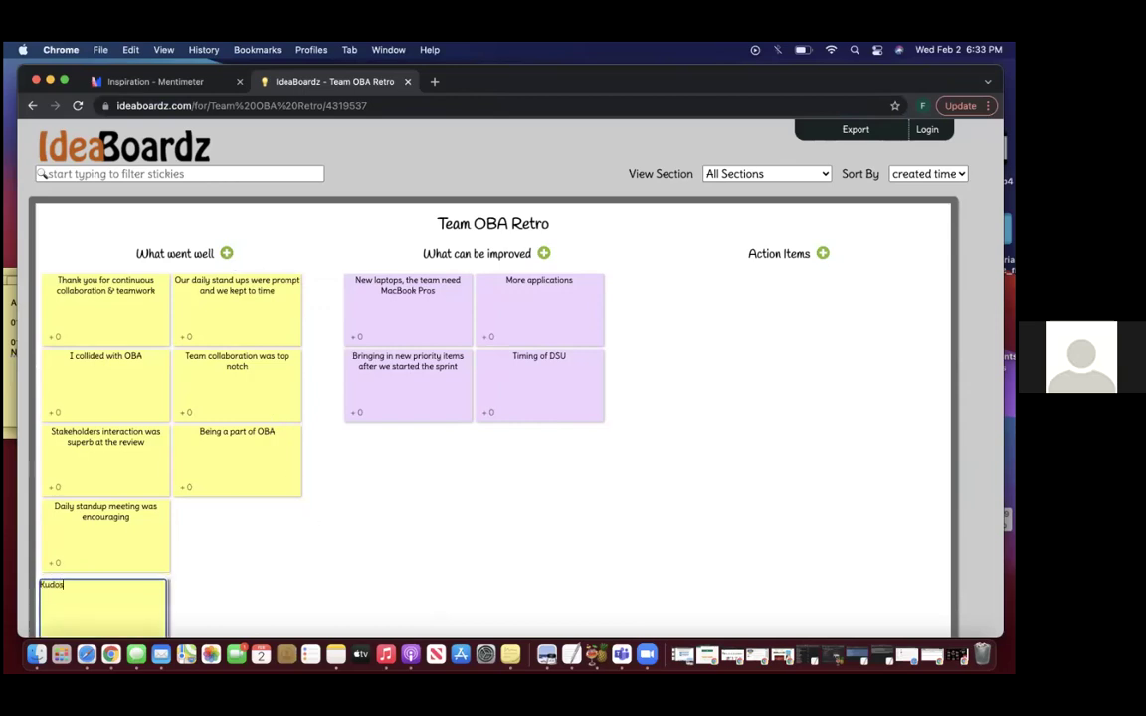
pyautogui.write(' to the team for delivering amazing increme')
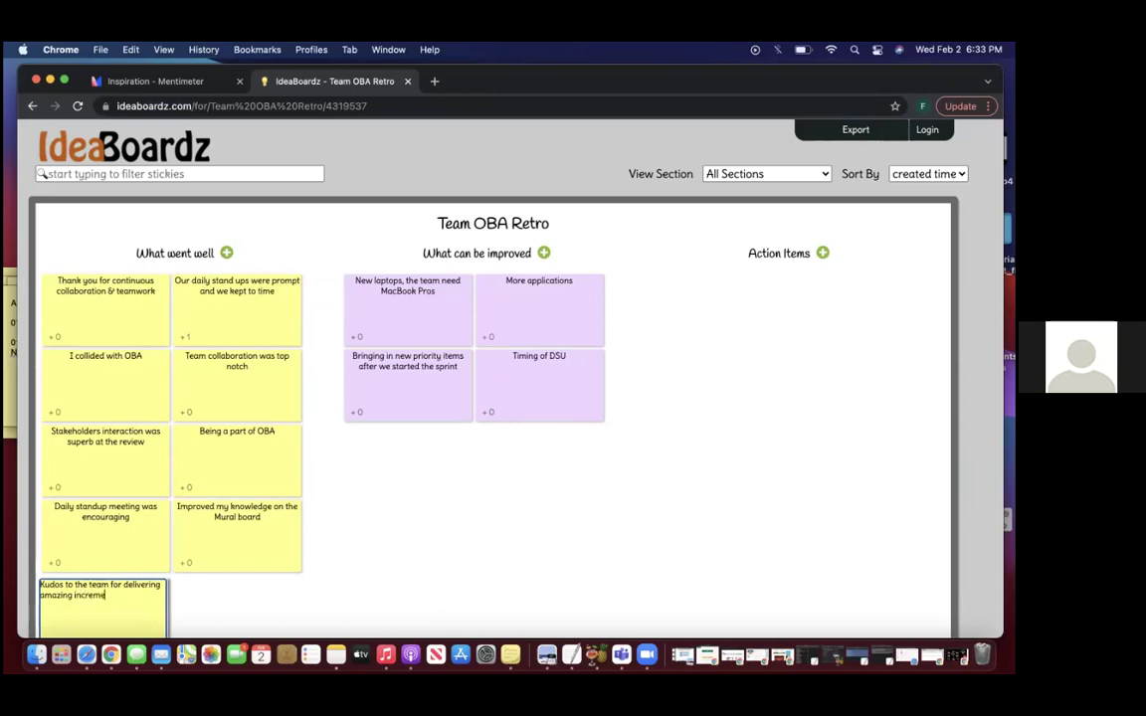
pyautogui.write('nt this sprint')
pyautogui.press('Return')
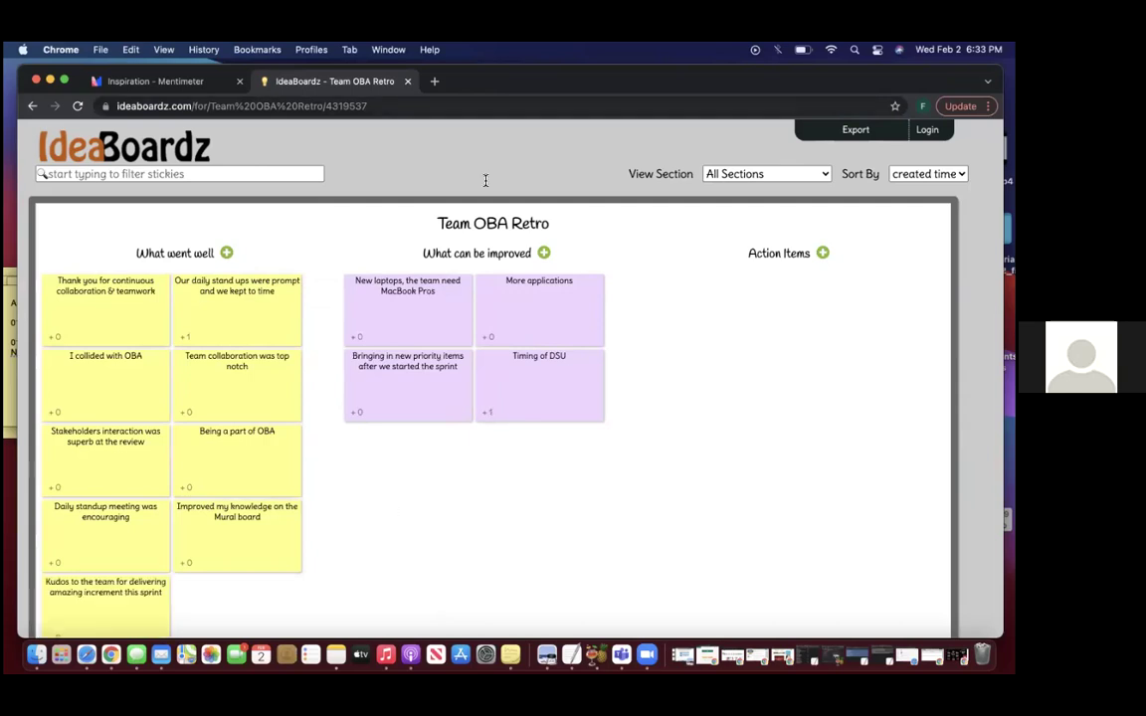
# - Refresh the board again and review all notes under What went well and What can be improved
pyautogui.click(450, 106)
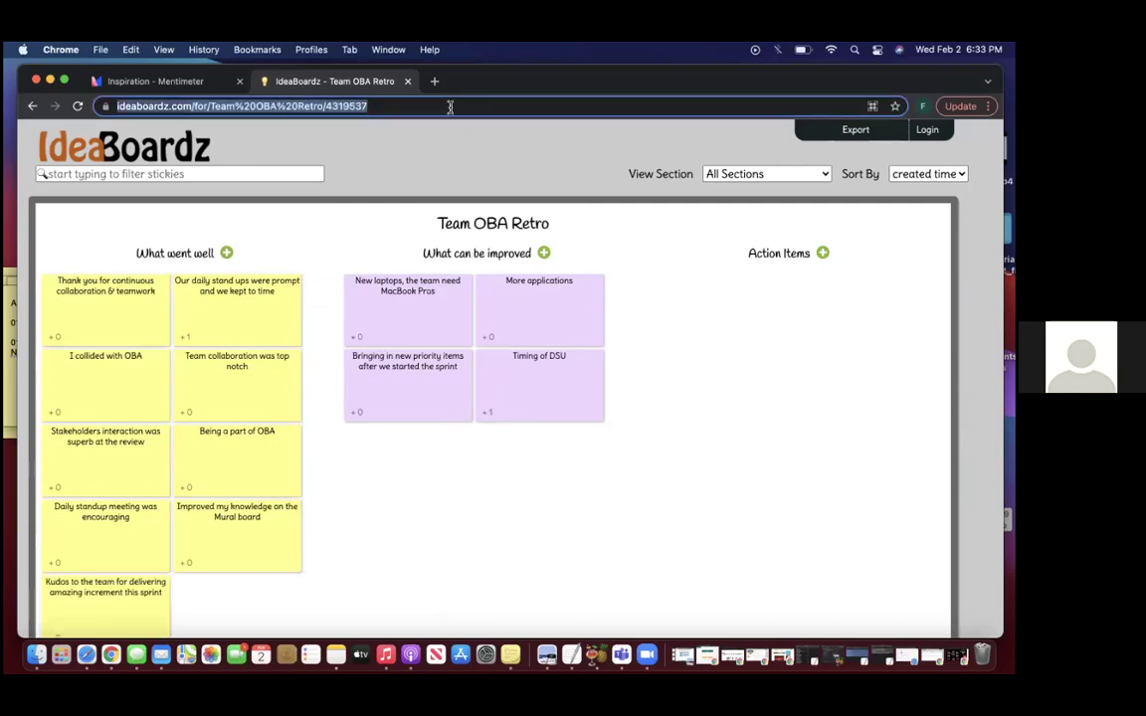
pyautogui.press('Return')
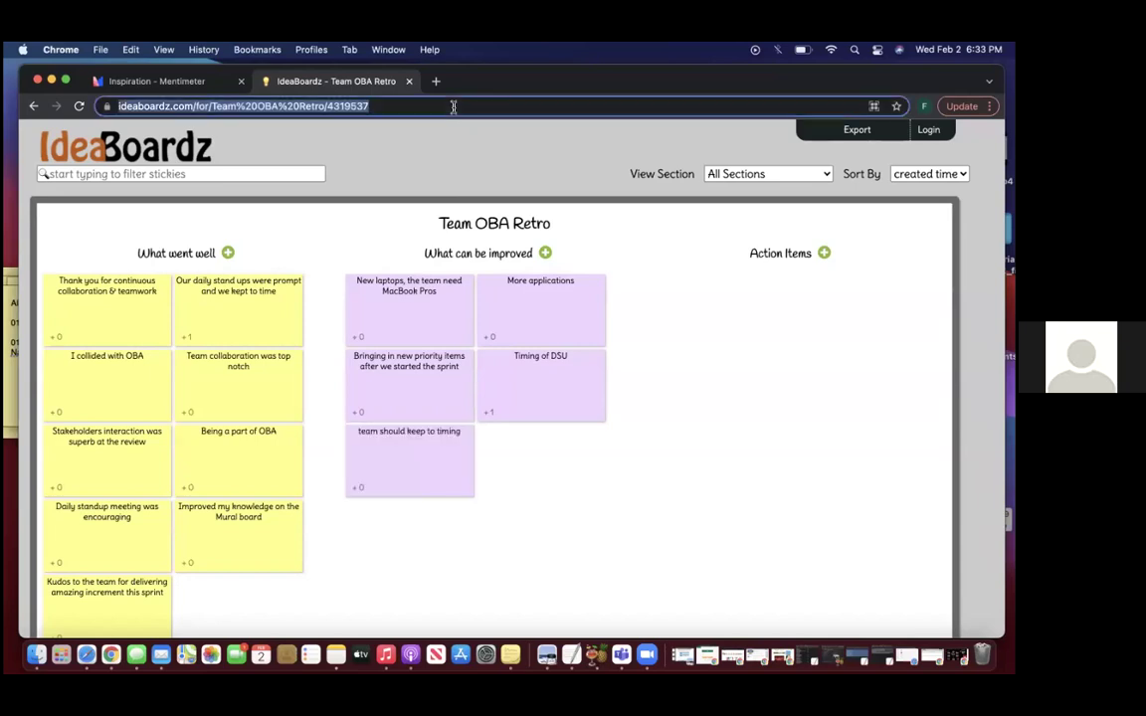
pyautogui.press('Return')
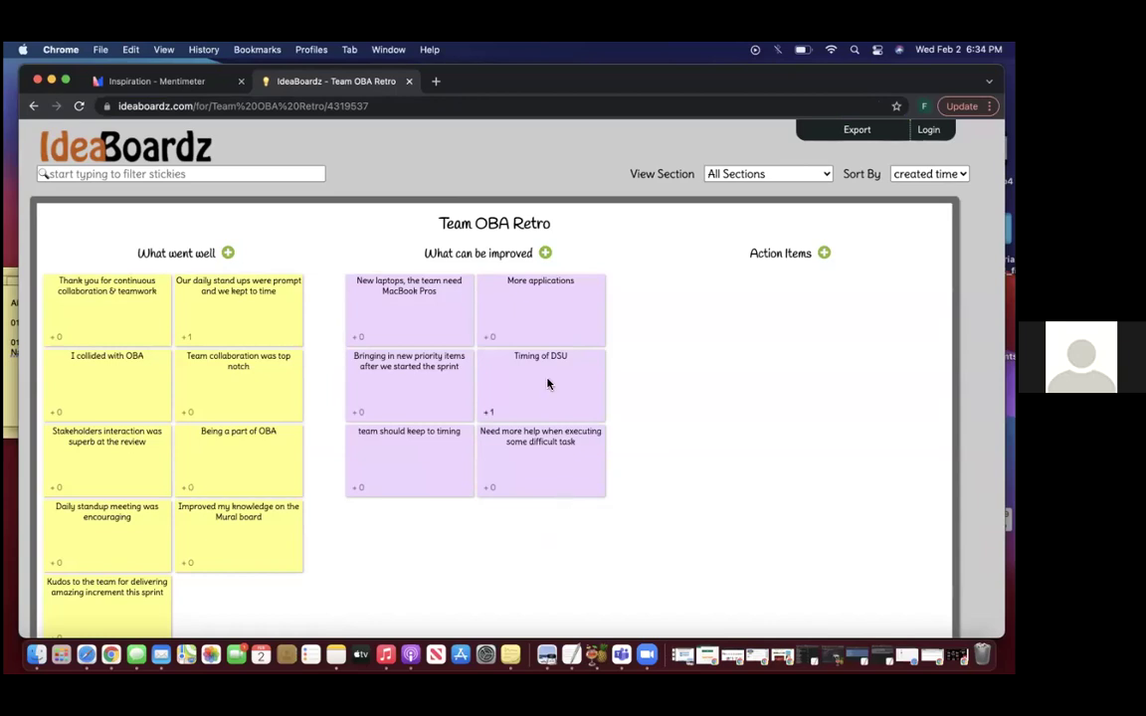
pyautogui.click(511, 107)
pyautogui.press('Return')
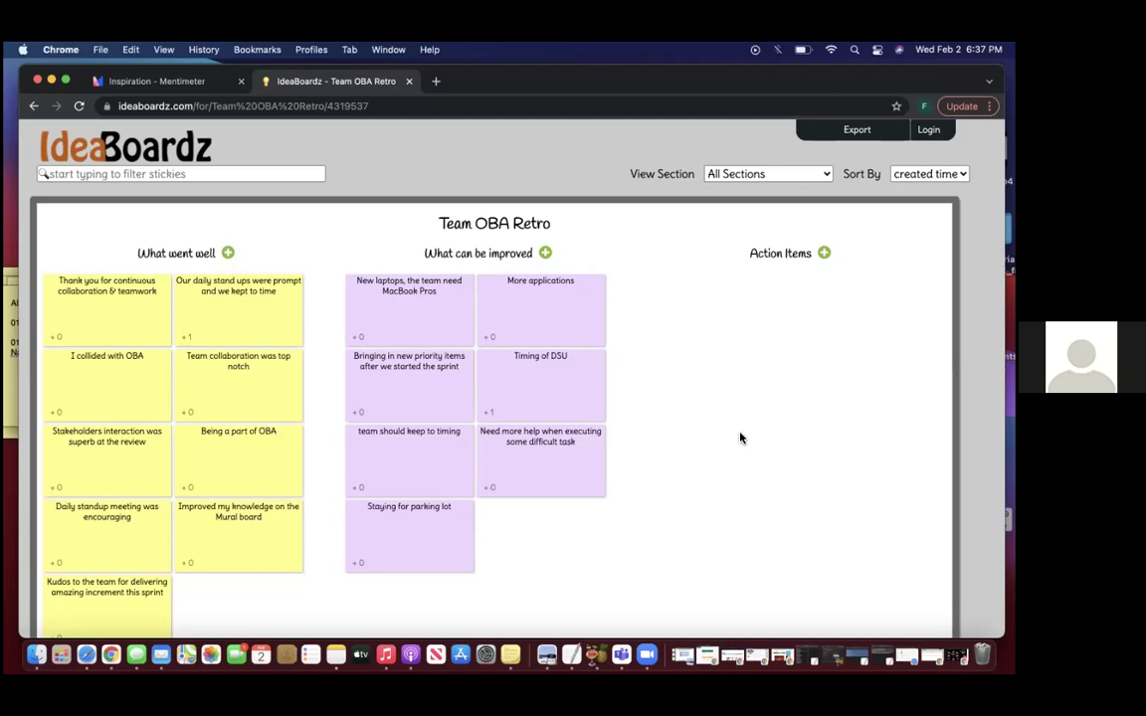
pyautogui.scroll(-1, 740, 437)
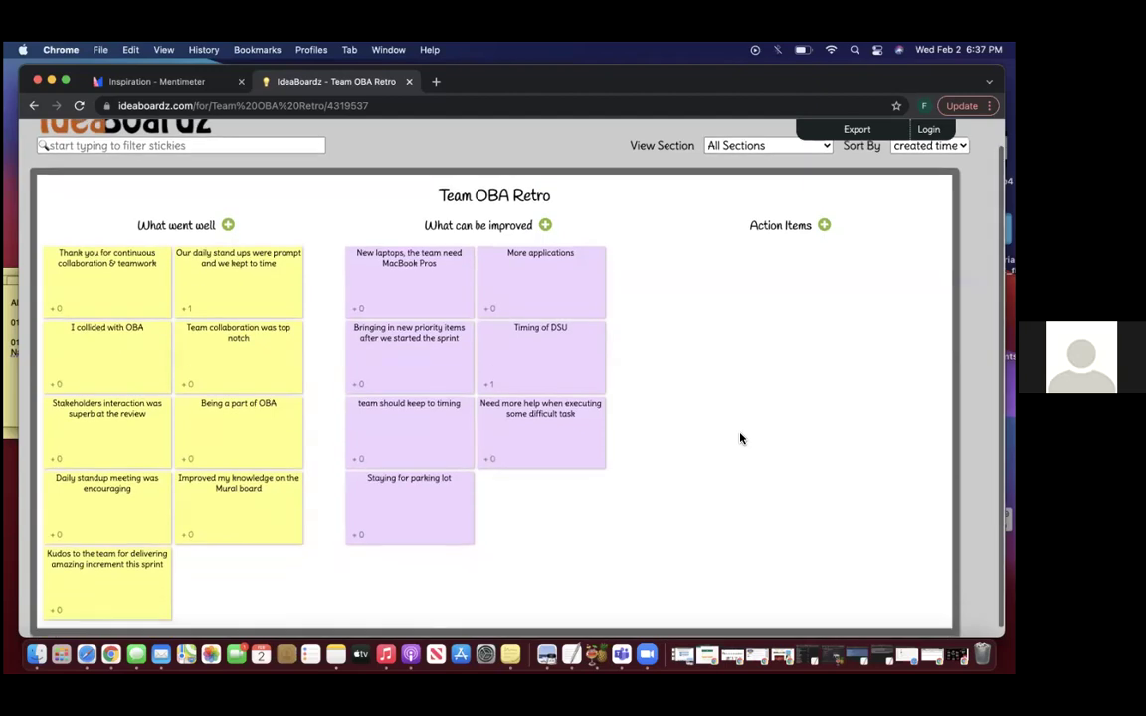
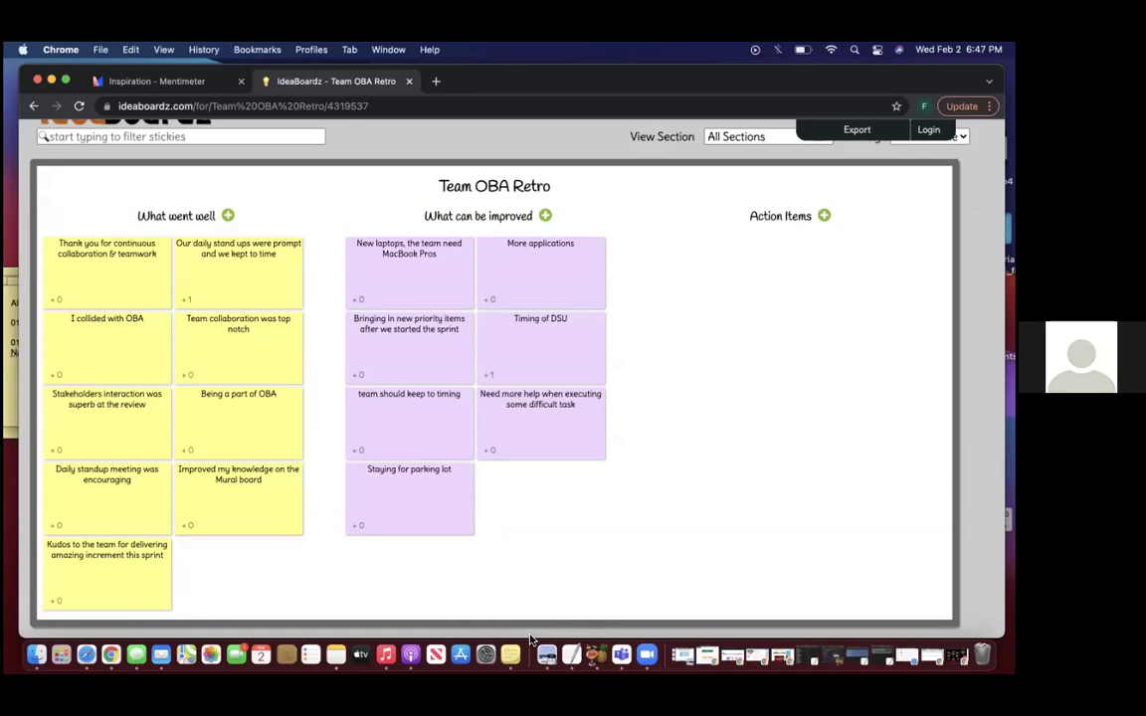
pyautogui.press('XF86AudioRaiseVolume')
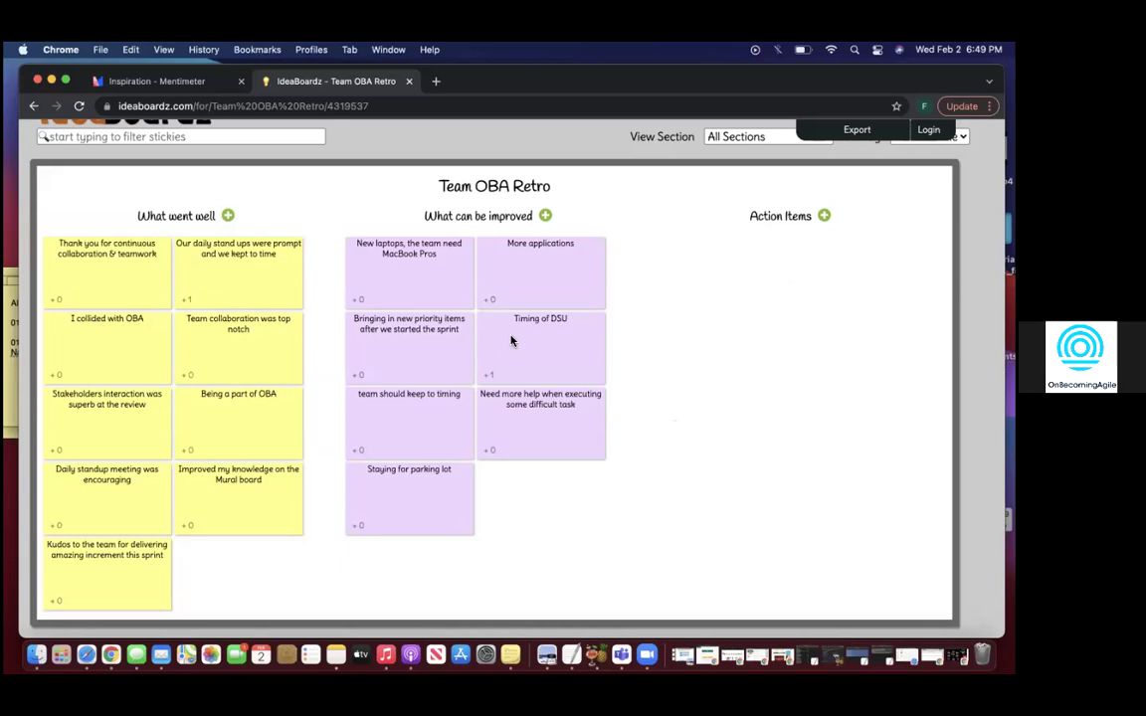
# - Copy the improvement note "Bringing in new priority items after we started the sprint" into a new Action Items note
pyautogui.click(824, 214)
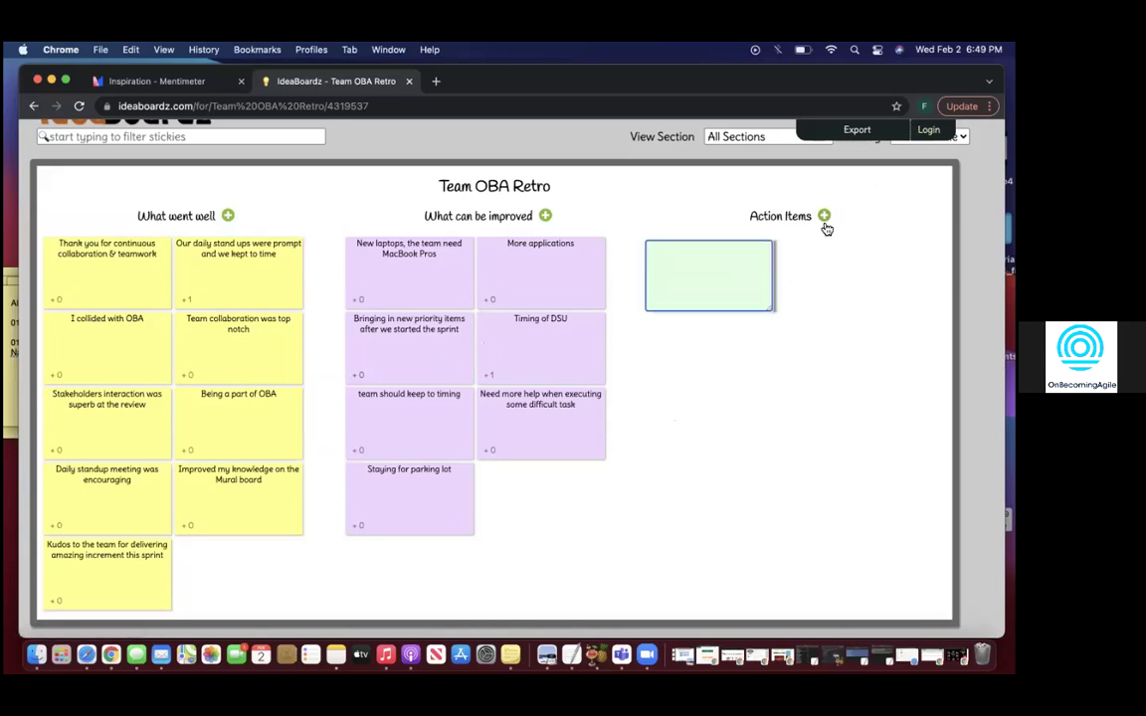
pyautogui.click(461, 339)
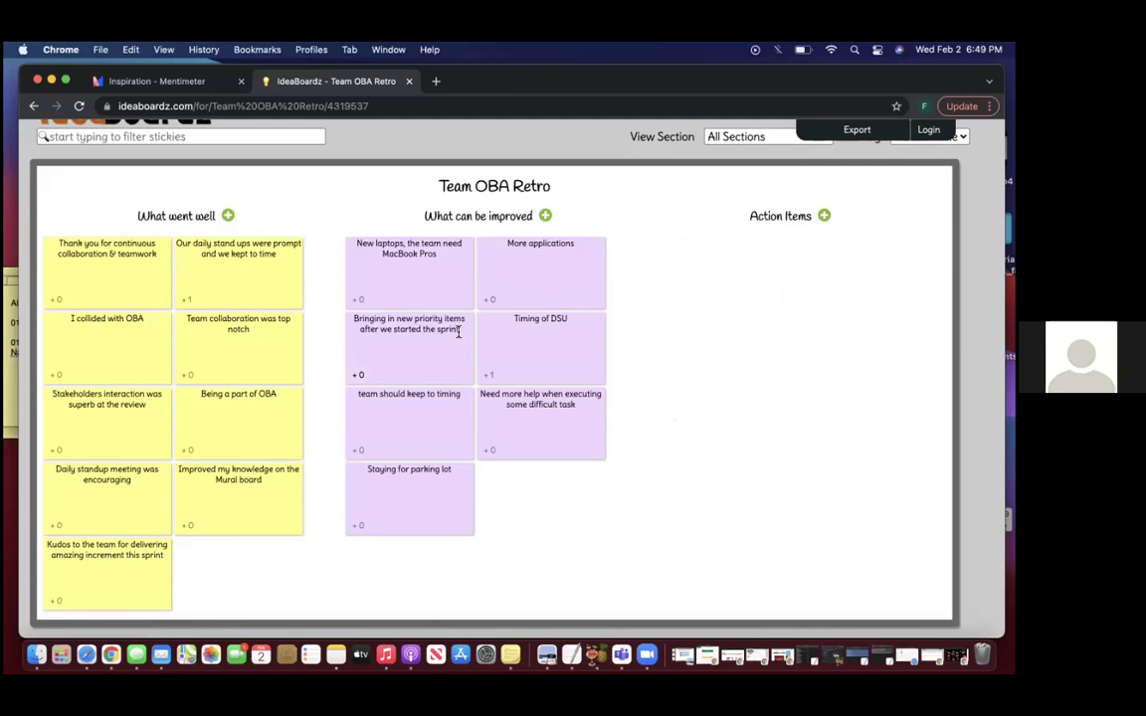
pyautogui.doubleClick(461, 340)
pyautogui.moveTo(530, 349); pyautogui.dragTo(422, 329)
pyautogui.press('super+c')
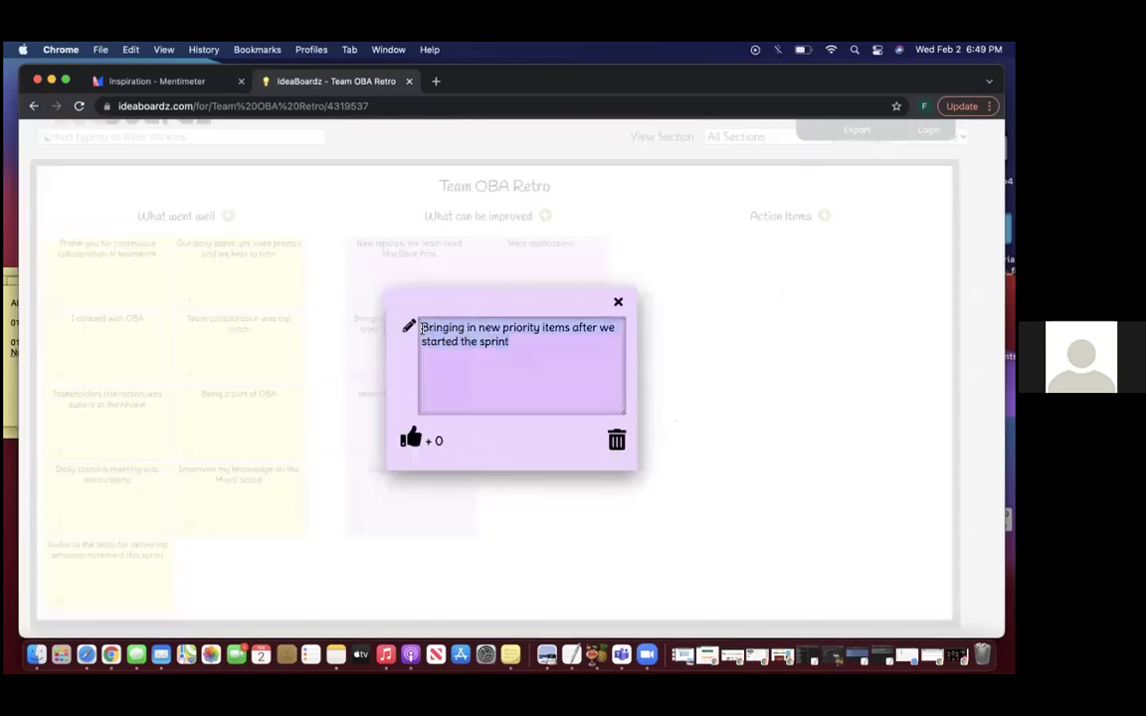
pyautogui.click(764, 358)
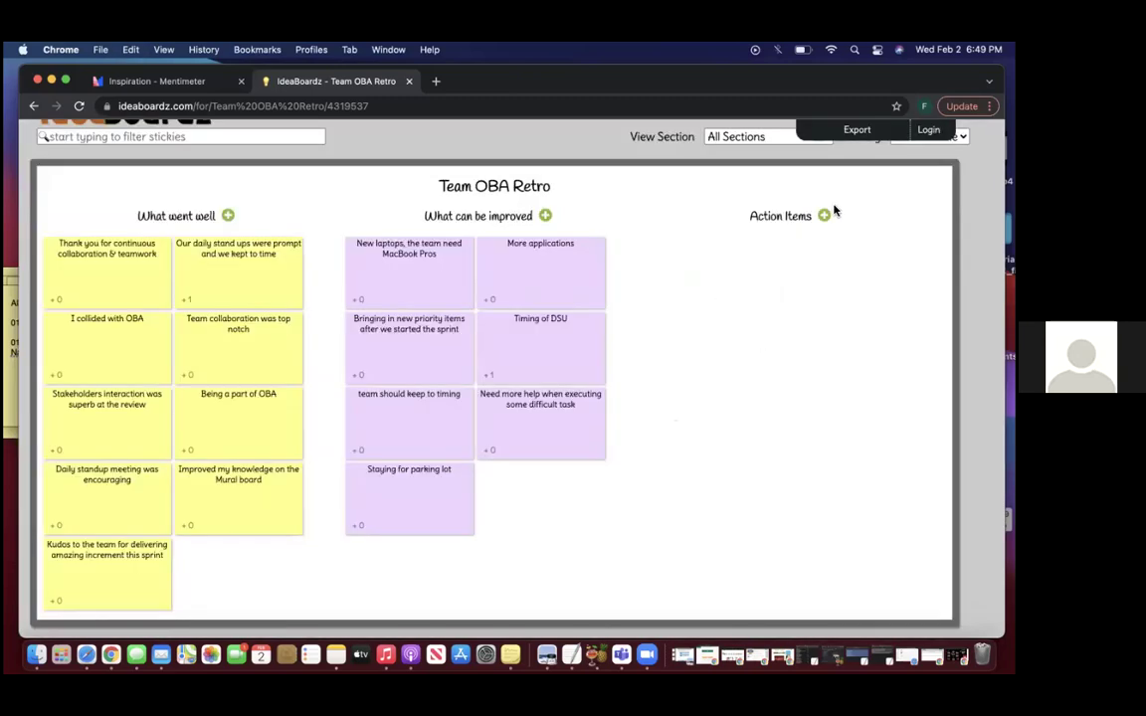
pyautogui.press('super+v')
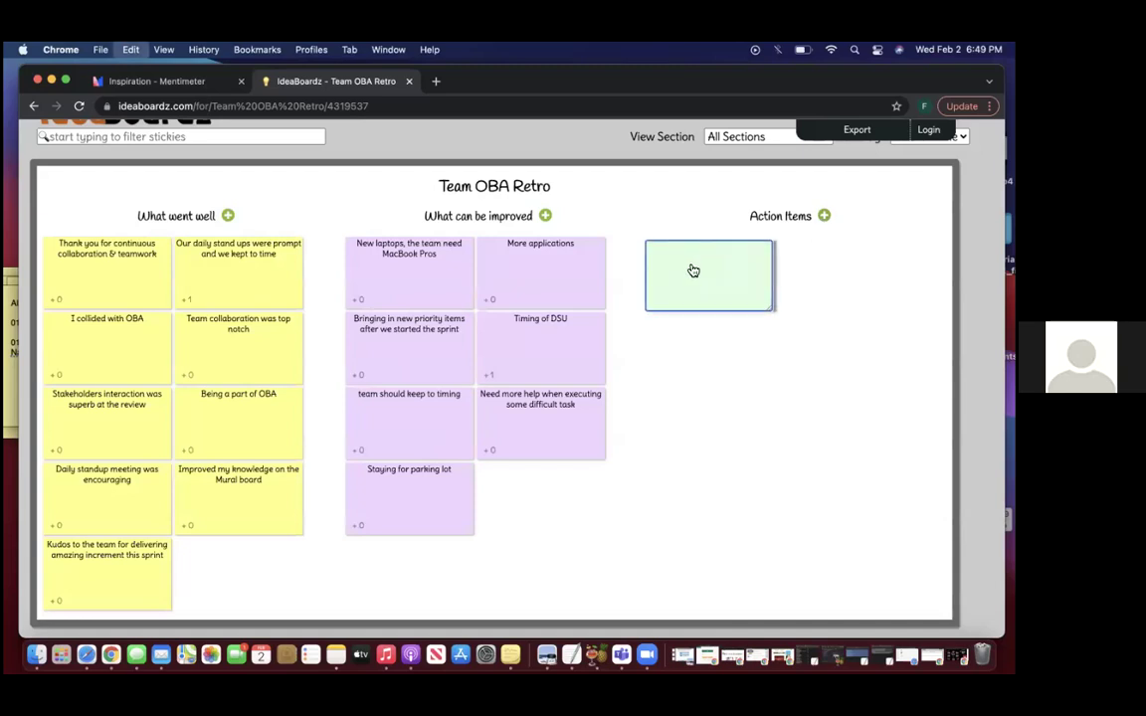
pyautogui.click(767, 347)
# - Copy the text of the improvement note "Timing of DSU" into a new Action Items note
pyautogui.click(824, 217)
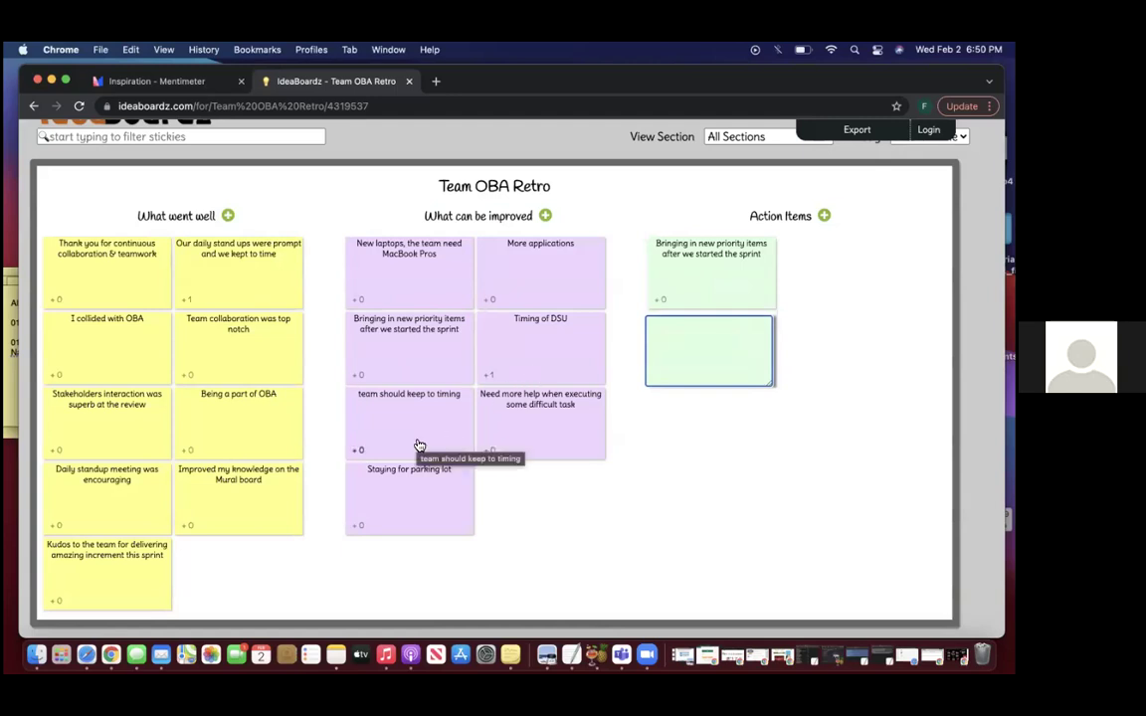
pyautogui.click(563, 356)
pyautogui.click(407, 326)
pyautogui.press('super+c')
pyautogui.click(860, 309)
pyautogui.click(824, 217)
pyautogui.press('super+v')
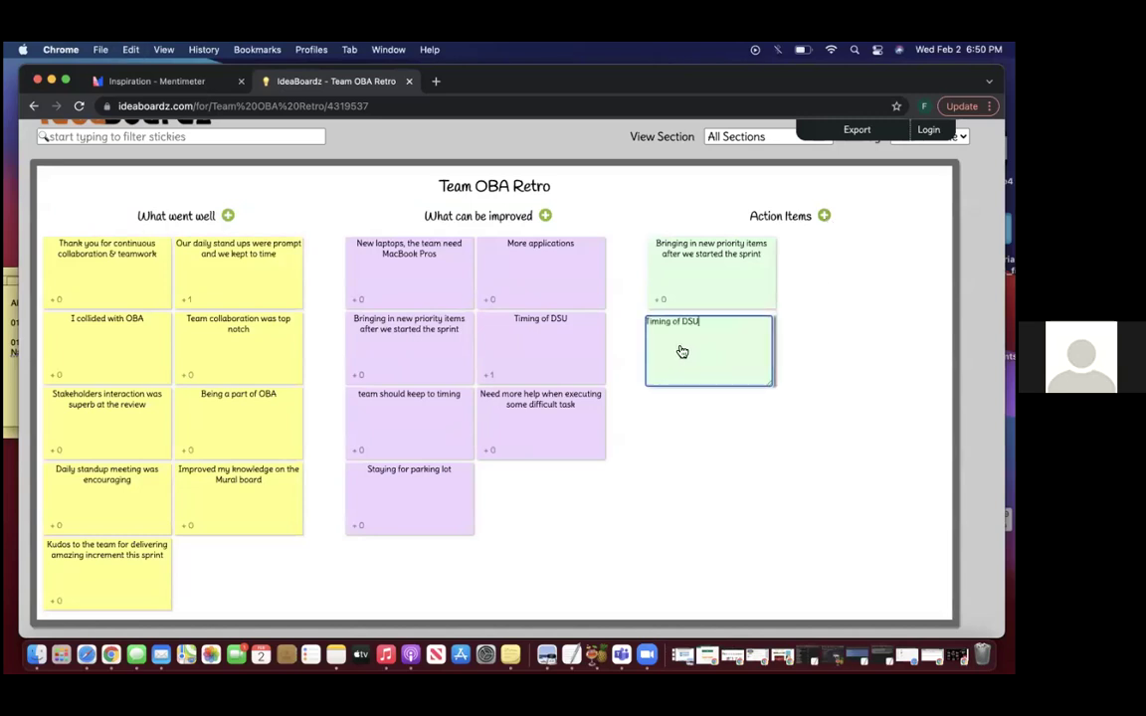
pyautogui.click(730, 433)
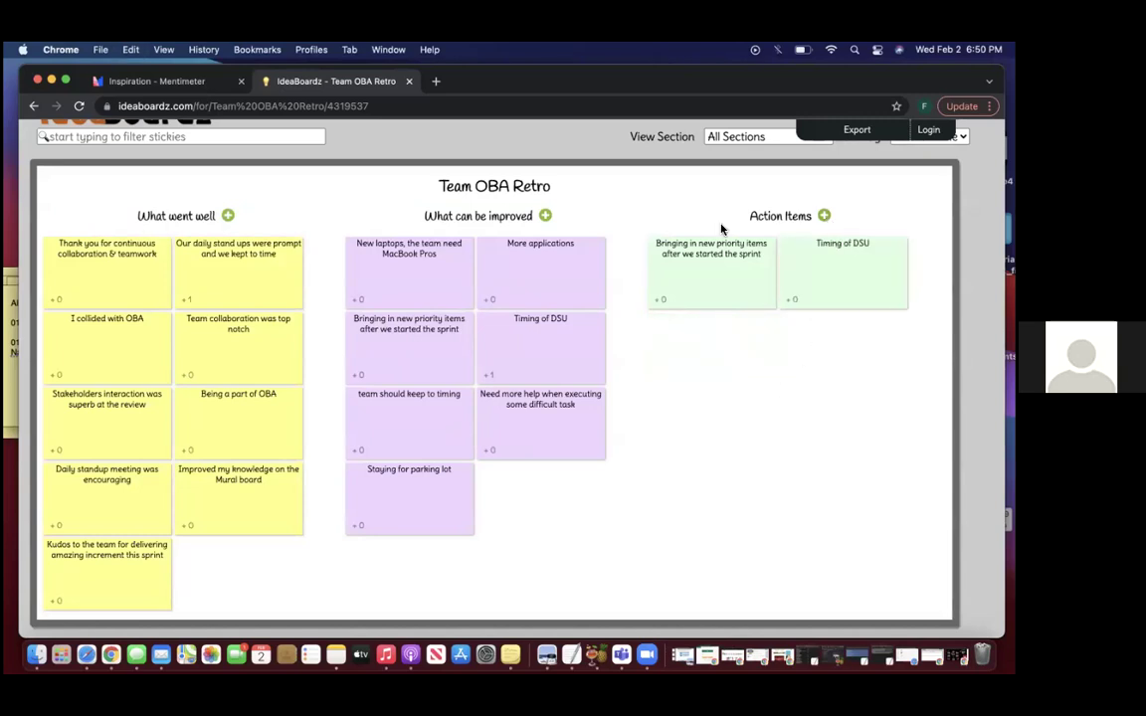
# - Move the voted "Timing of DSU" improvement note into Action Items and delete the duplicate without votes
pyautogui.moveTo(742, 365); pyautogui.dragTo(681, 381)
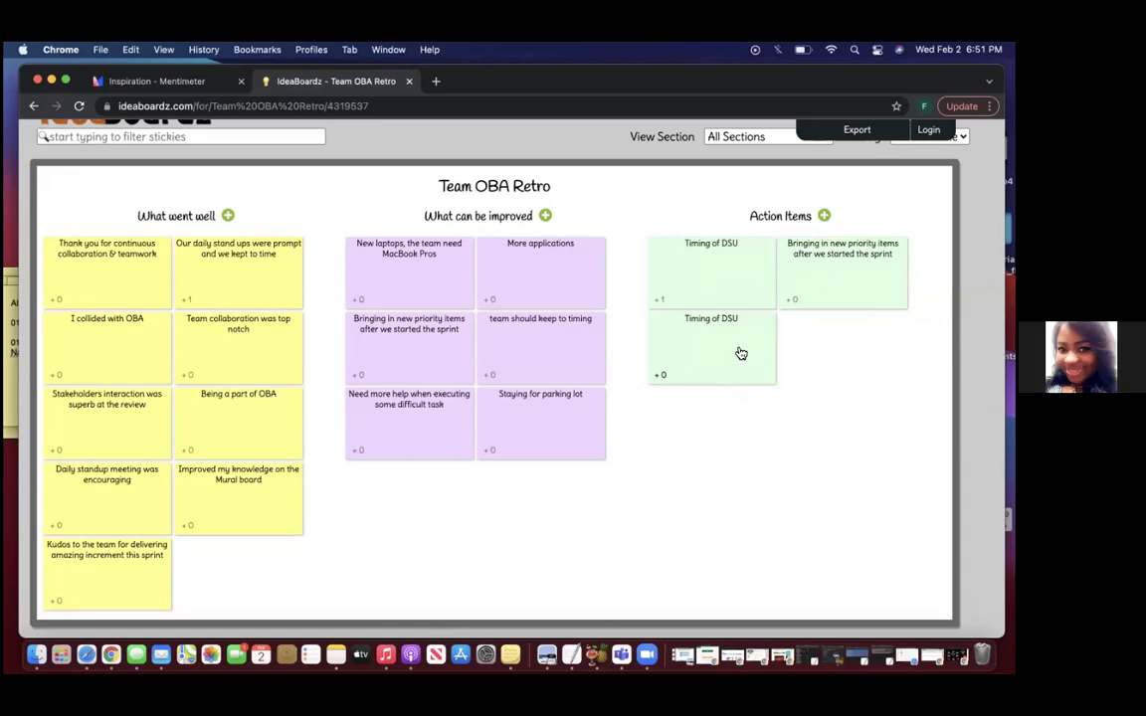
pyautogui.moveTo(739, 350); pyautogui.dragTo(466, 510)
pyautogui.click(749, 368)
pyautogui.click(618, 443)
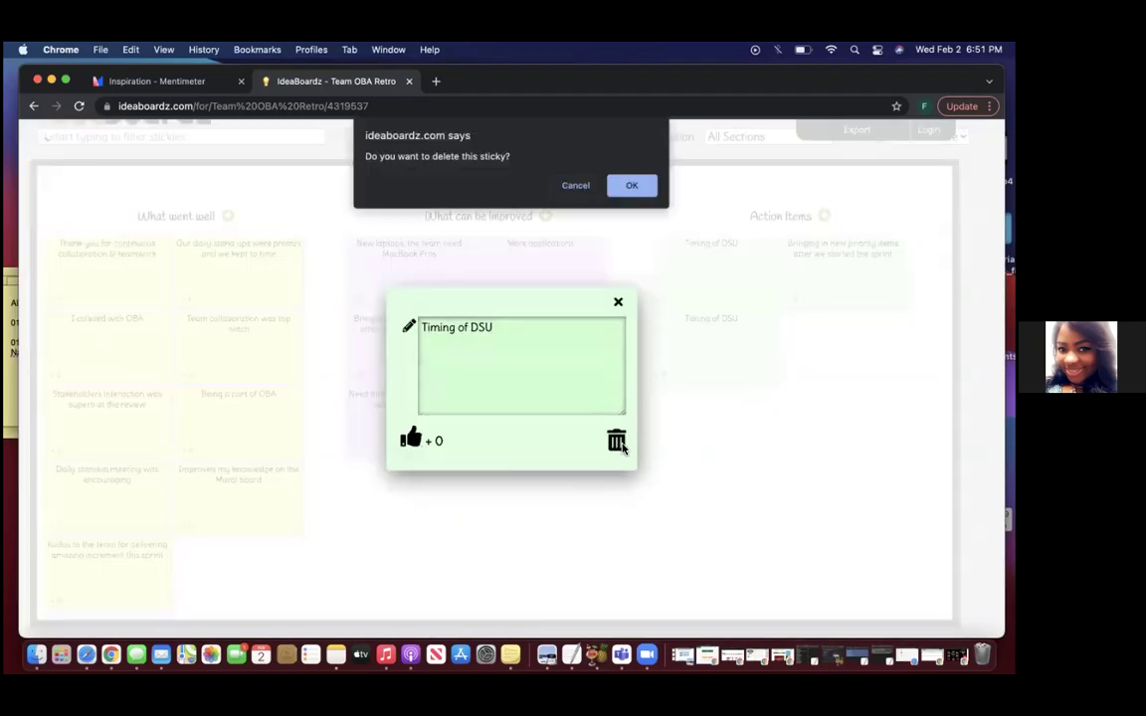
pyautogui.click(630, 185)
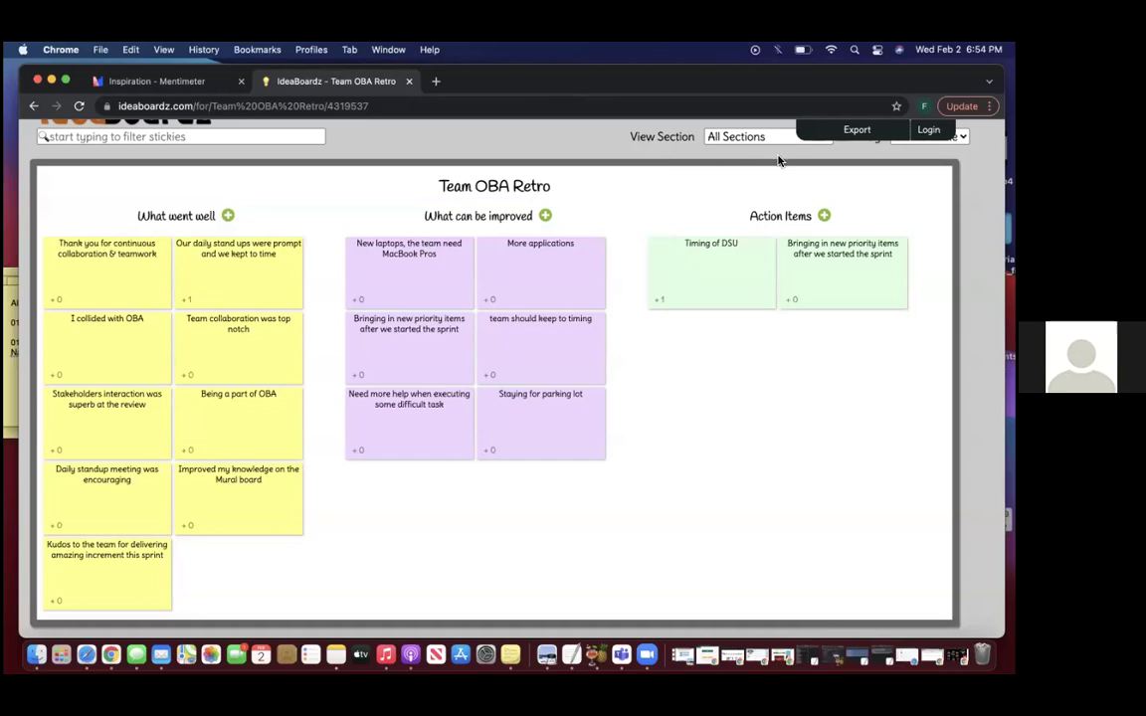
# - Export the retrospective board as a PDF and look through its three sections of notes
pyautogui.click(854, 130)
pyautogui.moveTo(854, 138)
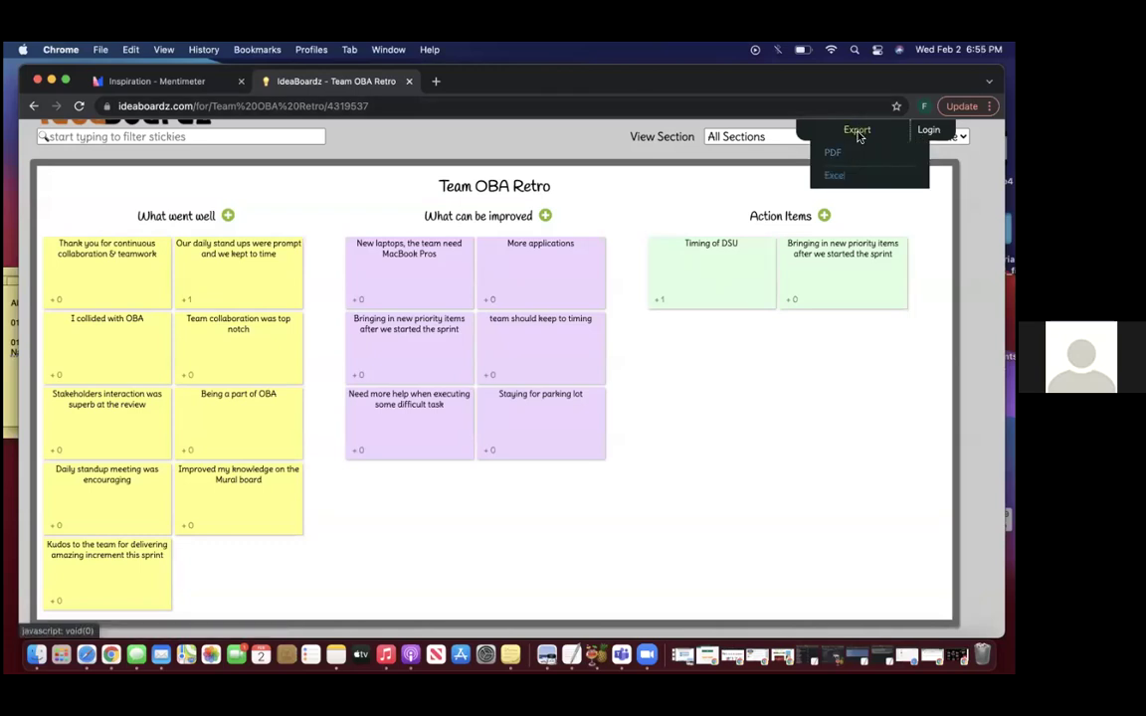
pyautogui.click(836, 155)
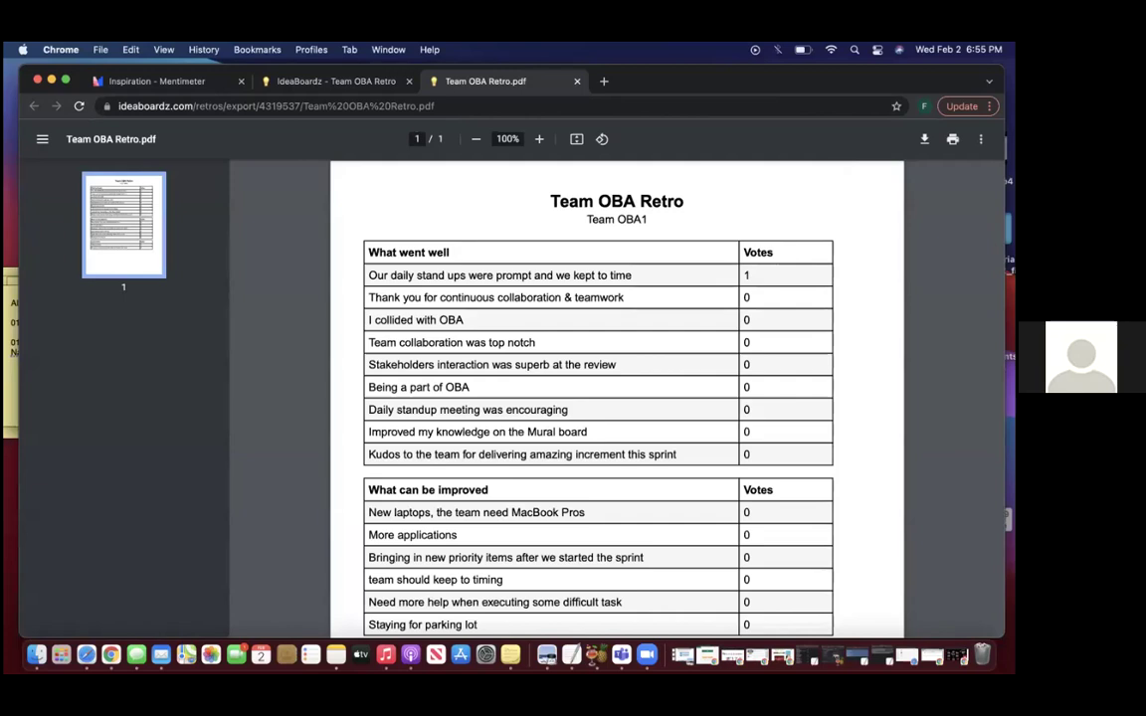
pyautogui.scroll(-2, 815, 296)
pyautogui.scroll(-3, 617, 398)
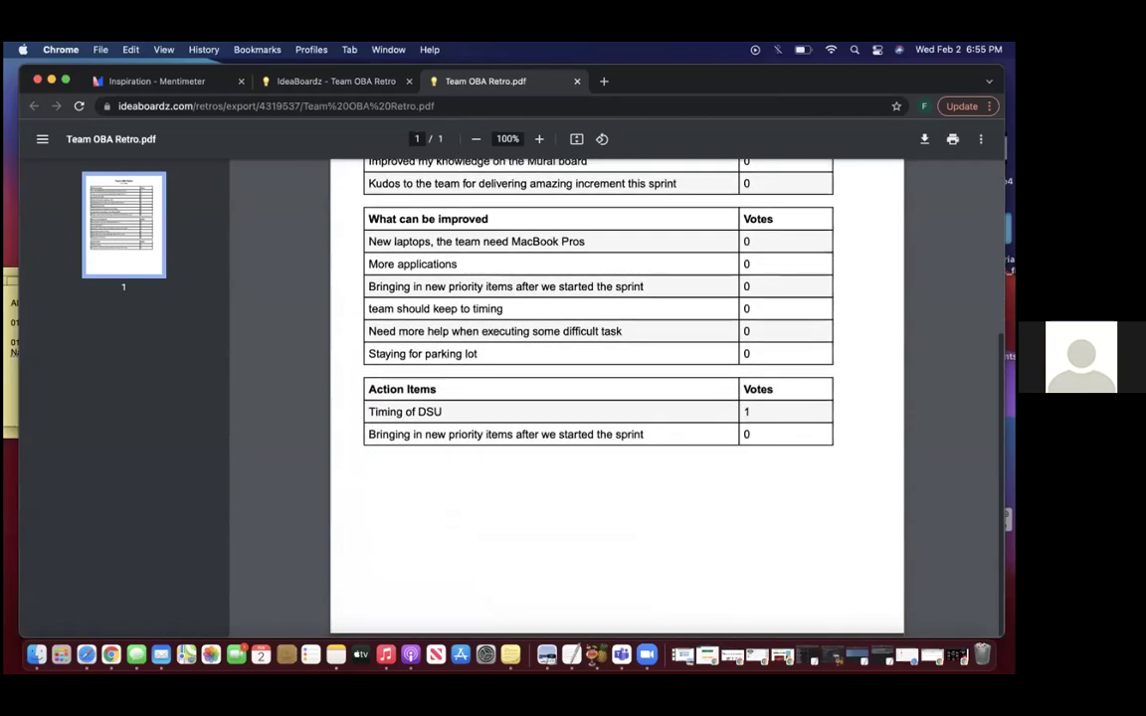
pyautogui.scroll(5, 617, 398)
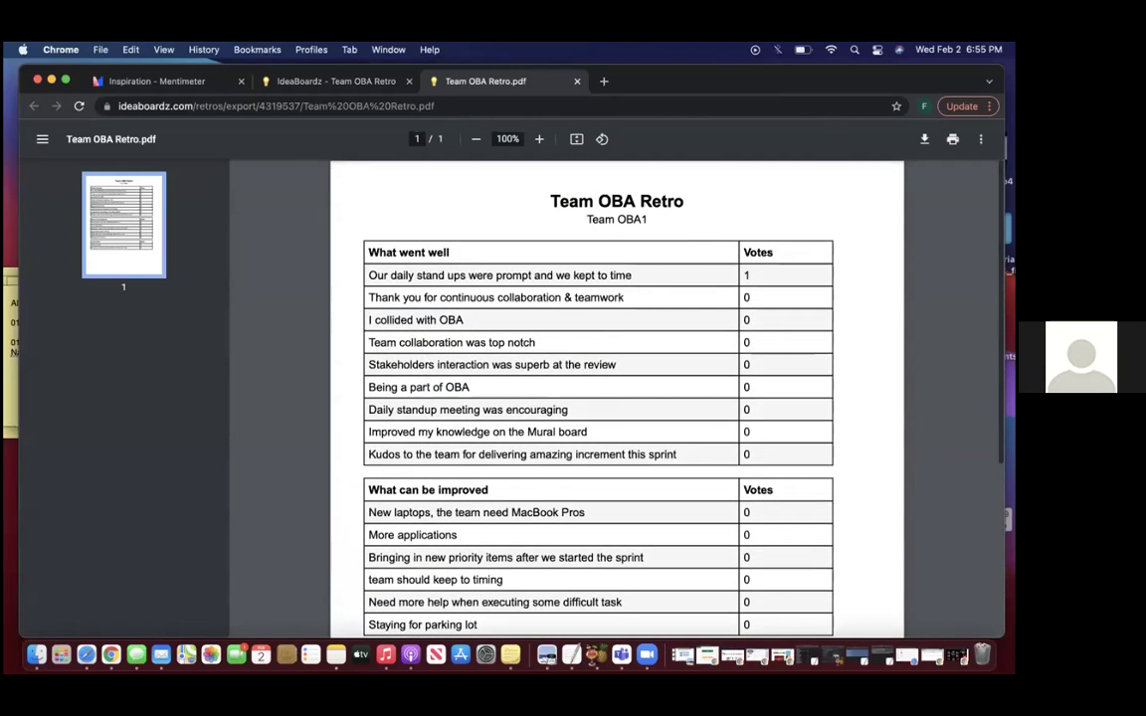